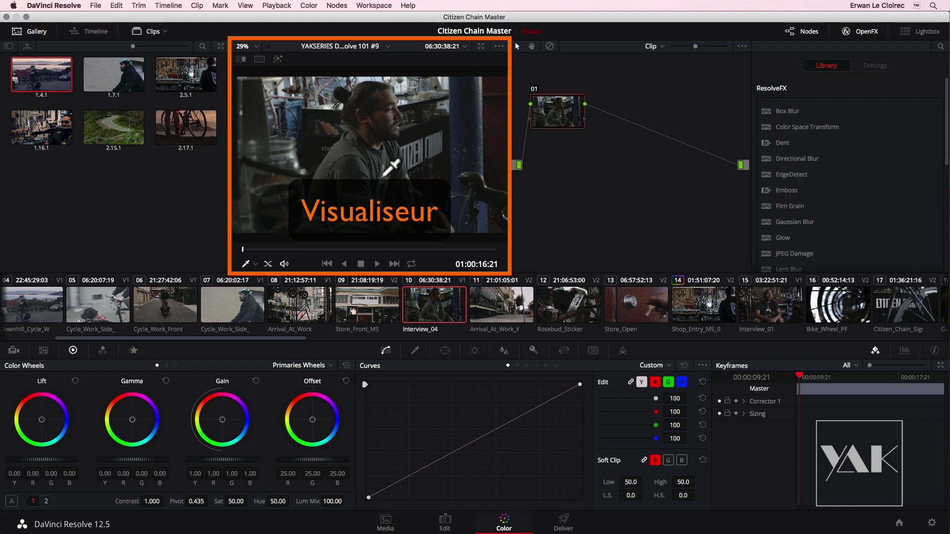
# - Reposition corrector node 01 of the Interview_04 clip within the node graph
pyautogui.moveTo(558, 112)
pyautogui.mouseDown()
pyautogui.moveTo(641, 113)
pyautogui.moveTo(597, 107)
pyautogui.moveTo(559, 118)
pyautogui.moveTo(569, 114)
pyautogui.mouseUp()
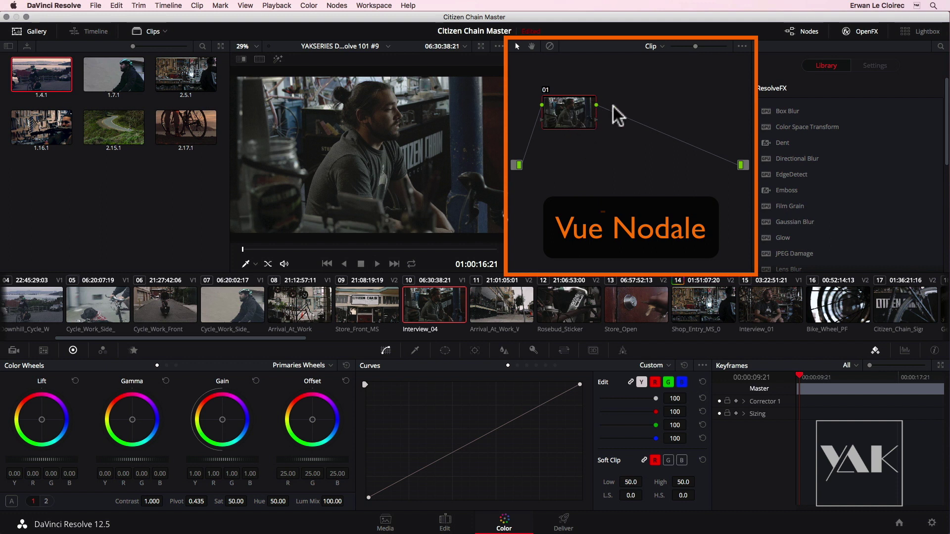
pyautogui.moveTo(566, 112)
pyautogui.mouseDown()
pyautogui.moveTo(588, 104)
pyautogui.moveTo(566, 111)
pyautogui.mouseUp()
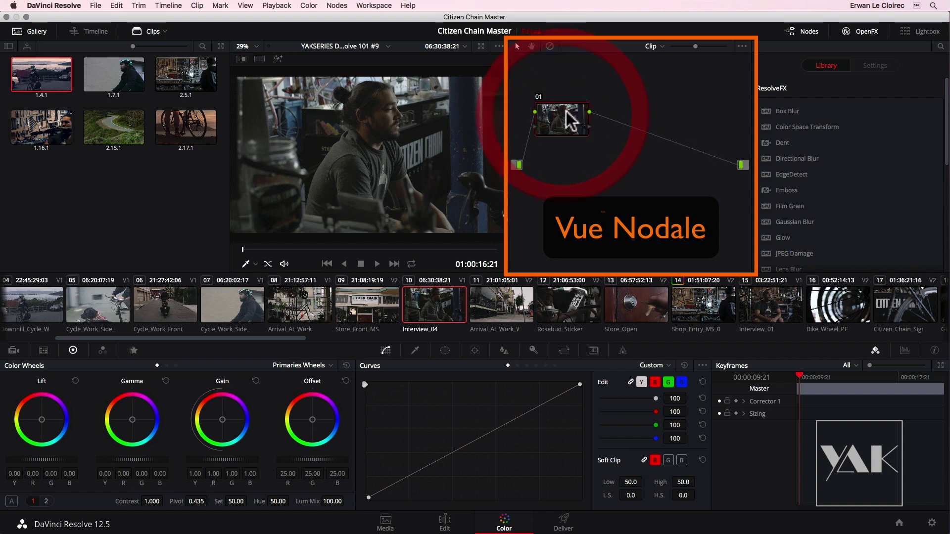
pyautogui.moveTo(556, 108); pyautogui.dragTo(581, 94)
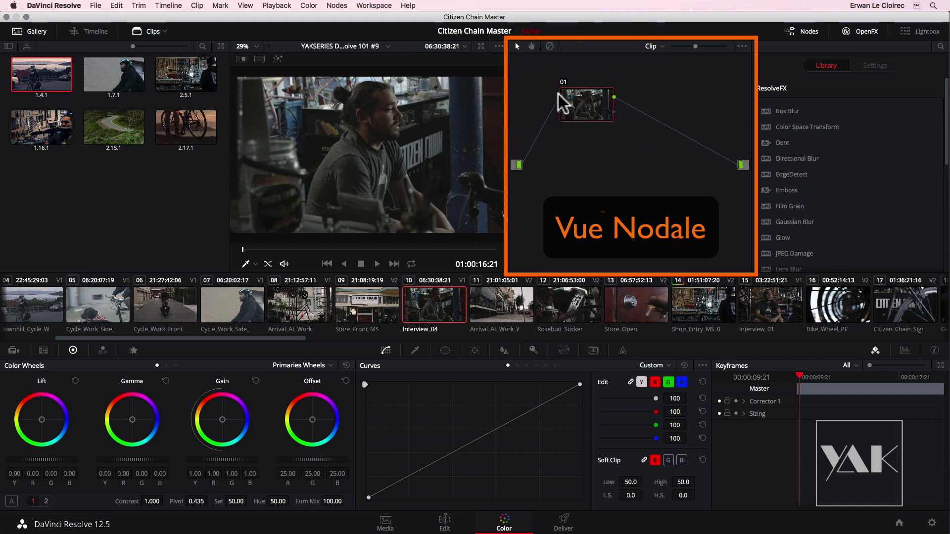
pyautogui.moveTo(582, 100); pyautogui.dragTo(582, 115)
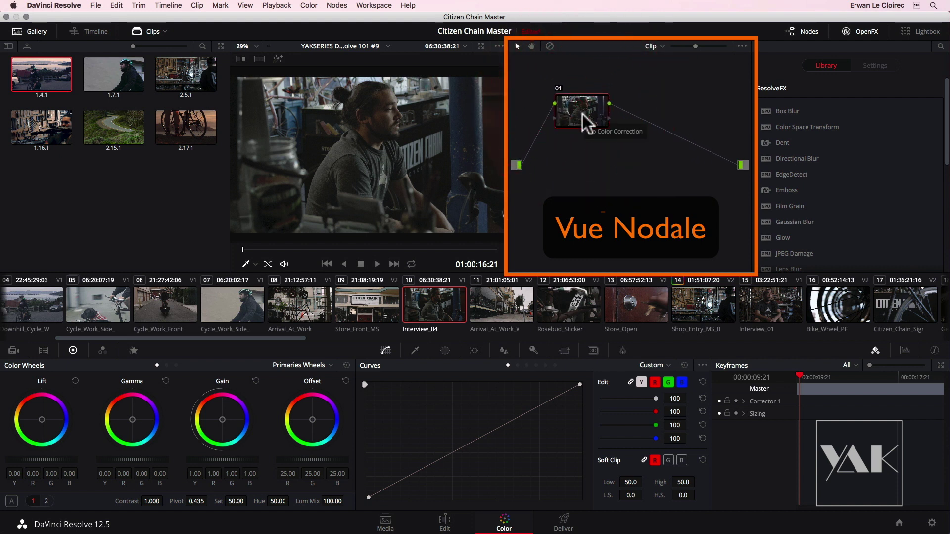
pyautogui.moveTo(592, 111); pyautogui.dragTo(604, 114)
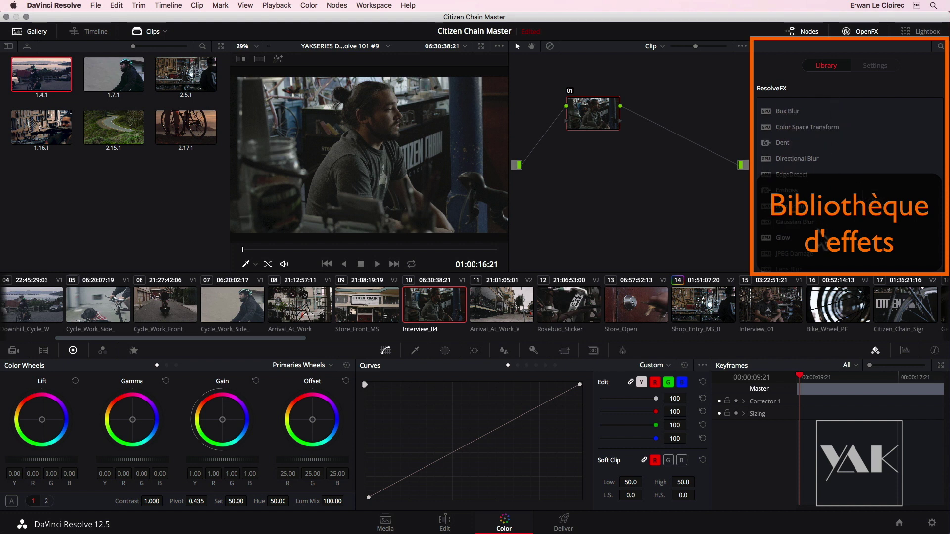
# - Open the Lightbox, show the clip information, and select clips 20, 22 and 27 together
pyautogui.click(915, 31)
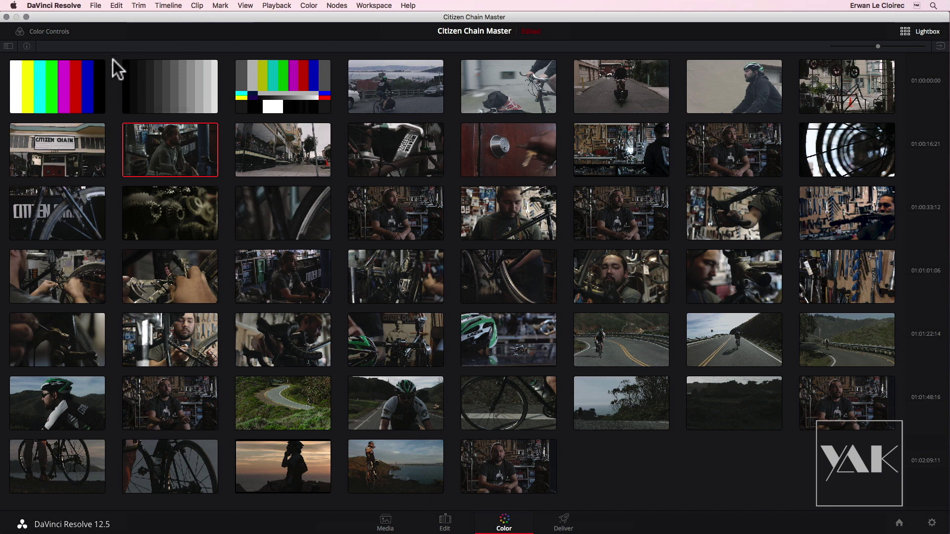
pyautogui.click(27, 46)
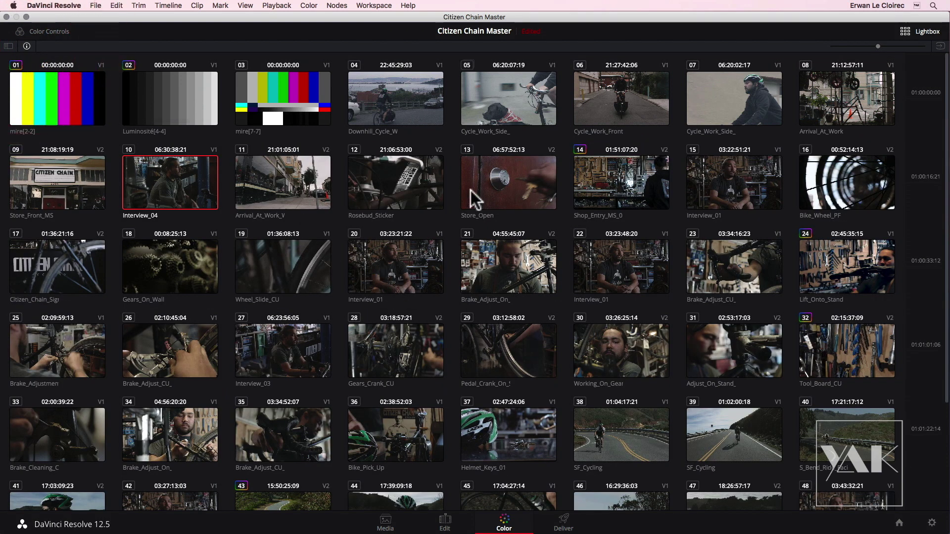
pyautogui.click(388, 275)
pyautogui.keyDown('super'); pyautogui.click(617, 277); pyautogui.keyUp('super')
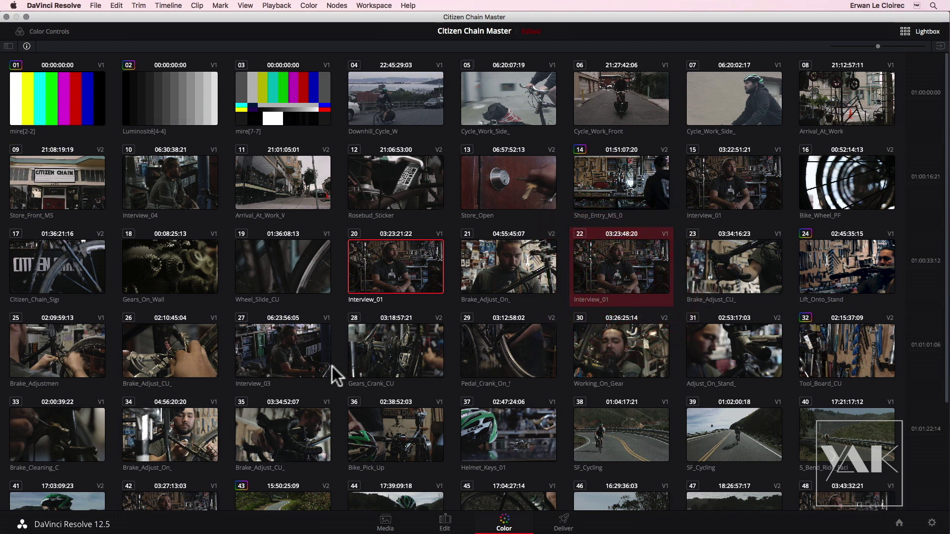
pyautogui.keyDown('super'); pyautogui.click(272, 348); pyautogui.keyUp('super')
pyautogui.click(338, 226)
# - Hide the clip information in the Lightbox and return to the color grading layout
pyautogui.click(27, 46)
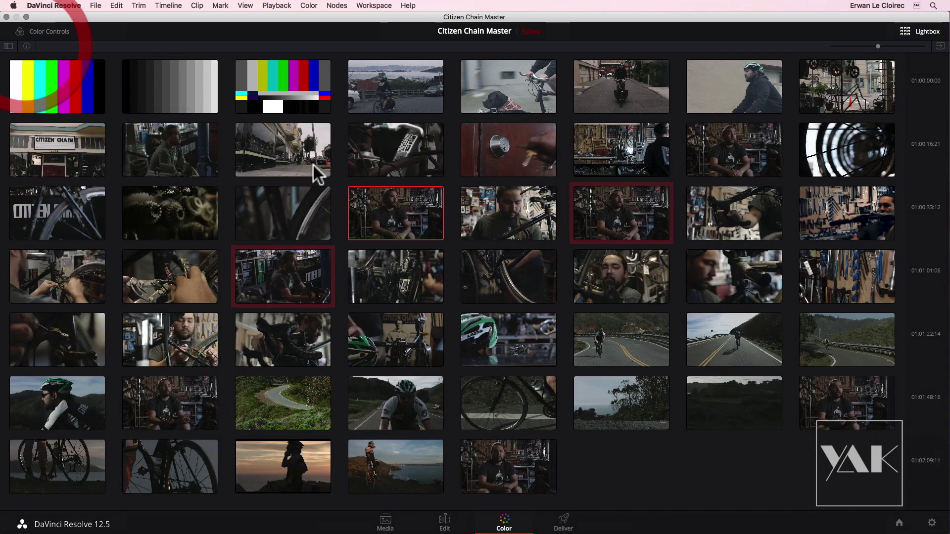
pyautogui.click(905, 31)
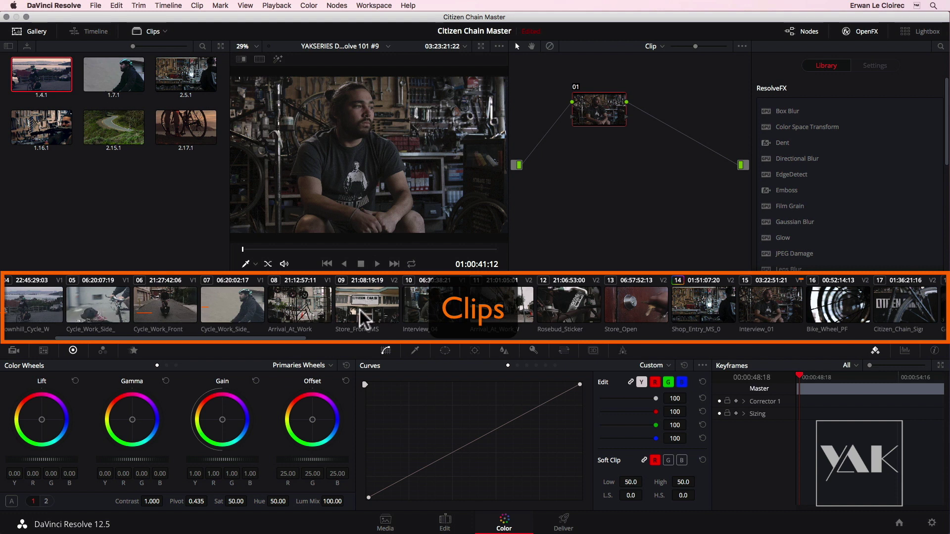
# - Display the mini timeline and move the playhead to 01:01:16:20, checking the same frame on the Edit page before returning to the Color page
pyautogui.click(94, 31)
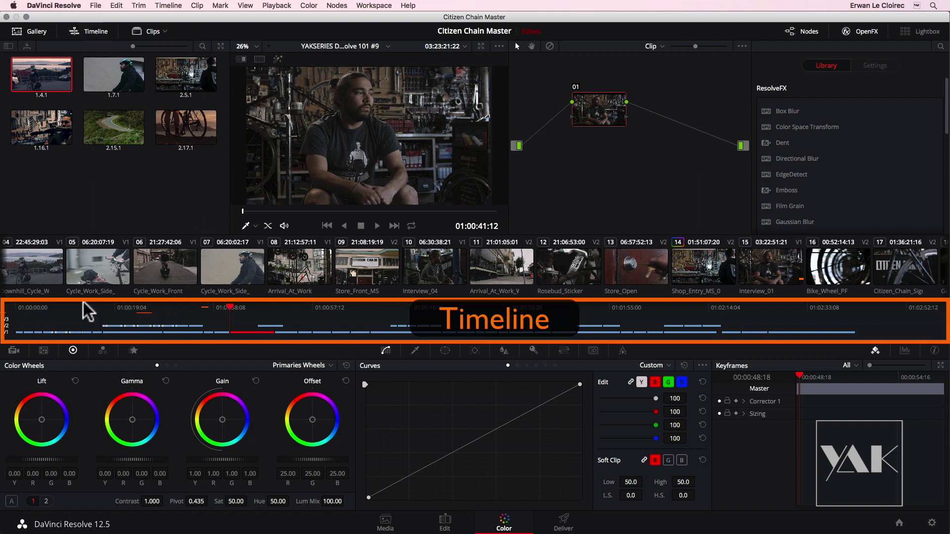
pyautogui.moveTo(225, 306); pyautogui.dragTo(436, 314)
pyautogui.click(445, 521)
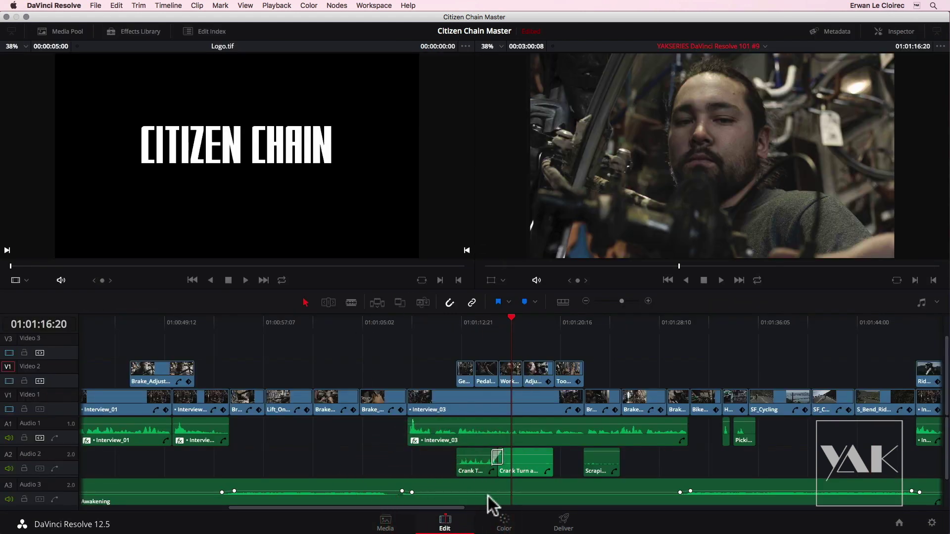
pyautogui.click(504, 523)
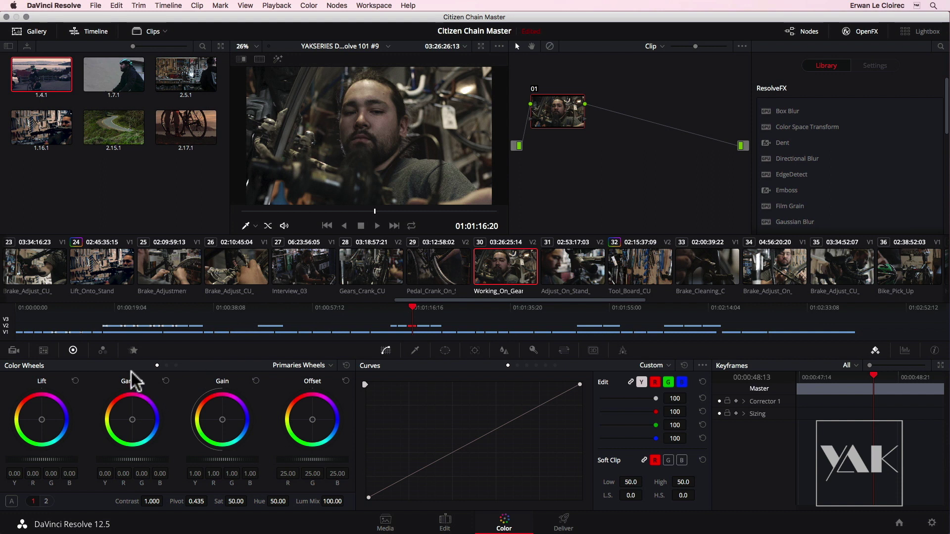
# - Lower the master Lift of the Working_On_Gear clip to -0.04
pyautogui.moveTo(76, 458); pyautogui.dragTo(47, 459)
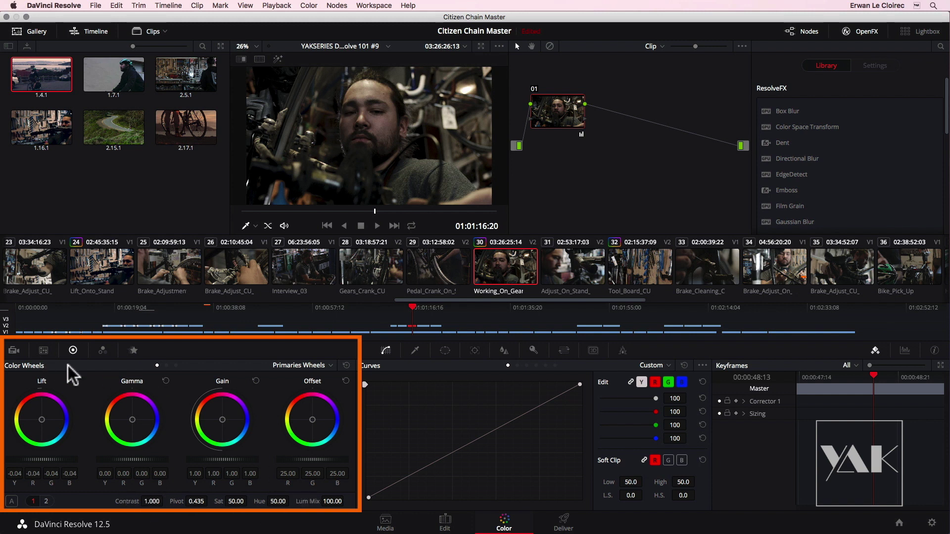
# - Examine the Camera Raw, Color Match, Color Wheels, RGB Mixer and Motion Effects palettes, returning to the Color Wheels
pyautogui.click(13, 351)
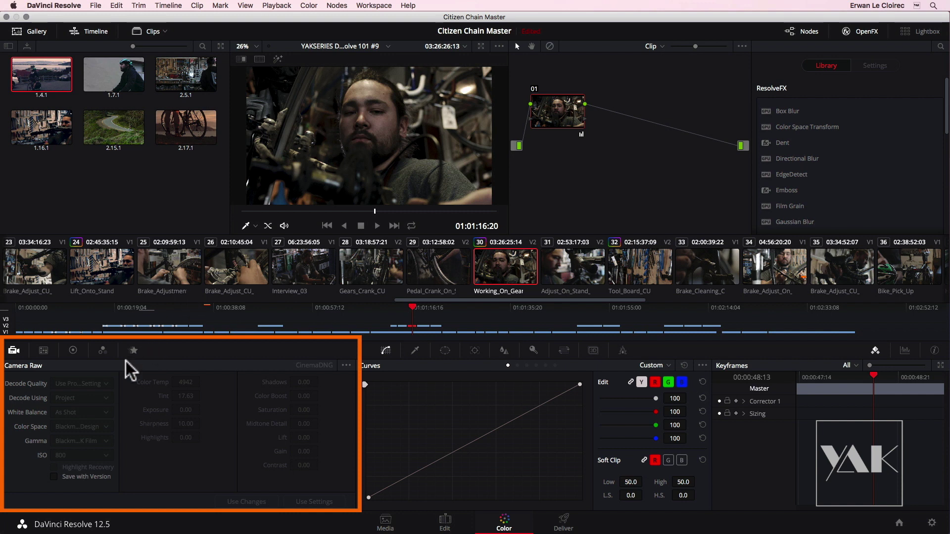
pyautogui.click(44, 350)
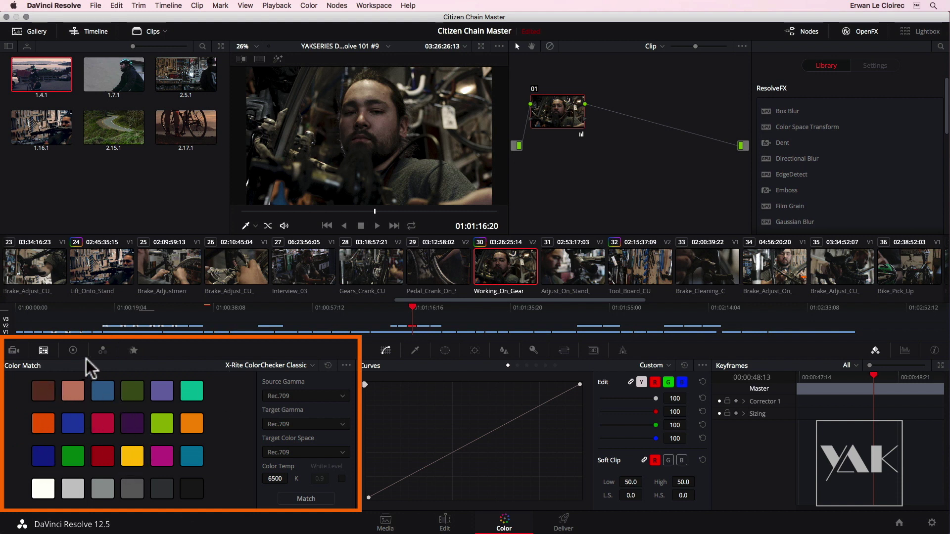
pyautogui.click(73, 350)
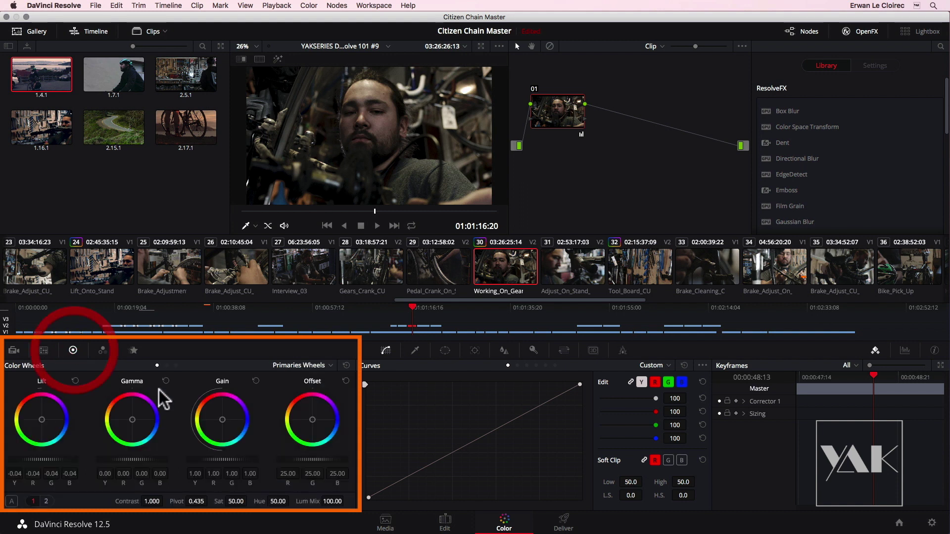
pyautogui.click(103, 350)
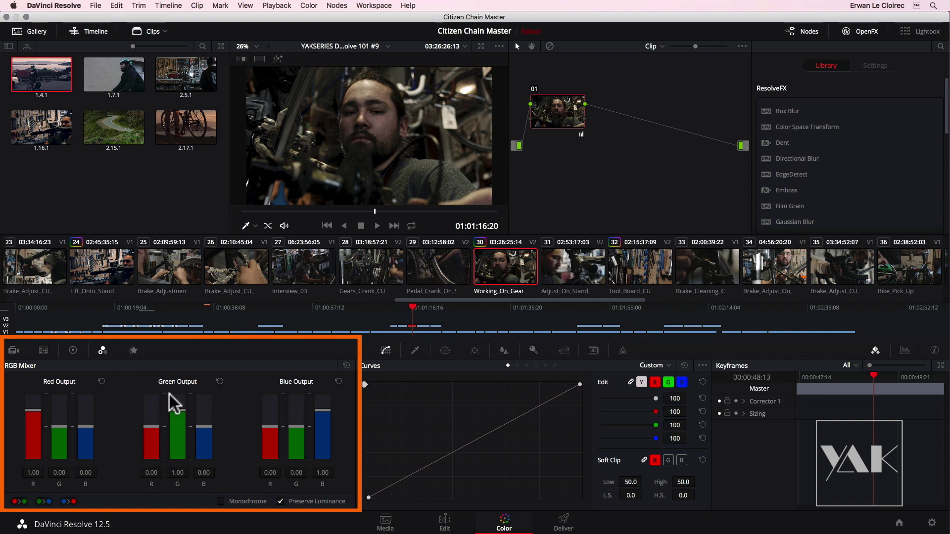
pyautogui.click(131, 349)
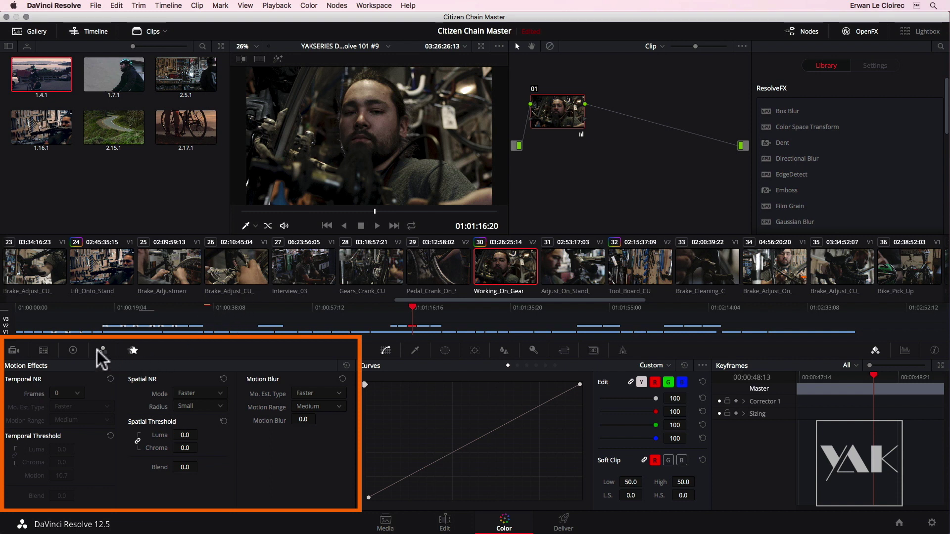
pyautogui.click(72, 350)
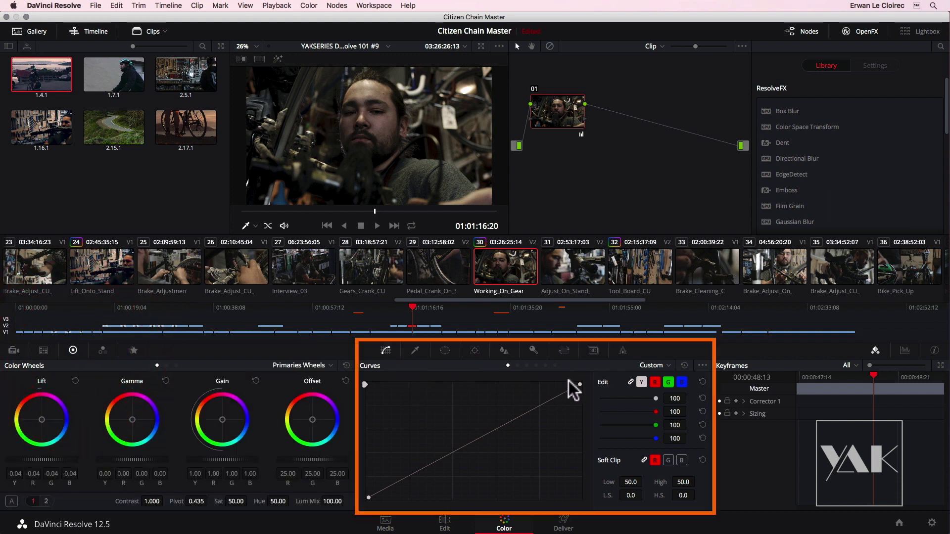
# - Look through the curve modes, including Hue Vs Hue, and return to the Custom curves
pyautogui.click(517, 365)
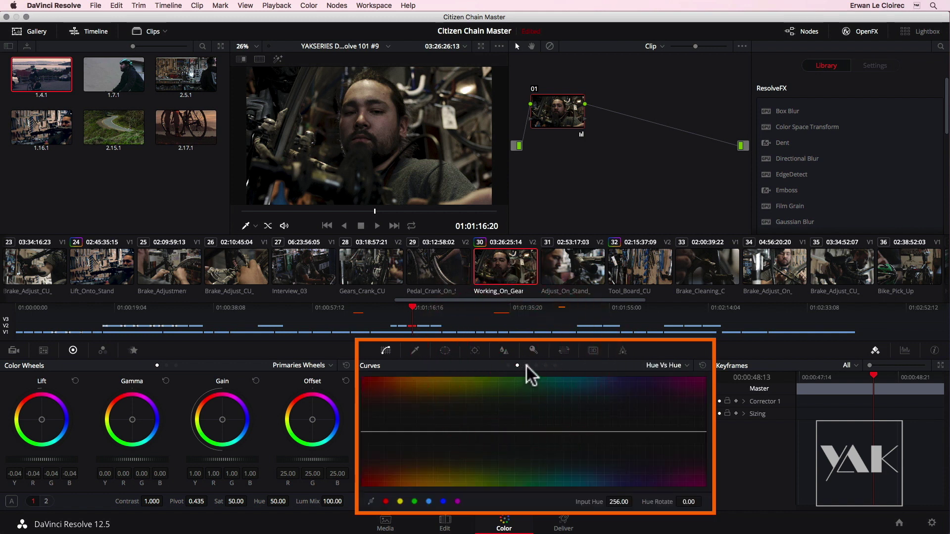
pyautogui.click(527, 367)
pyautogui.click(536, 366)
pyautogui.click(508, 366)
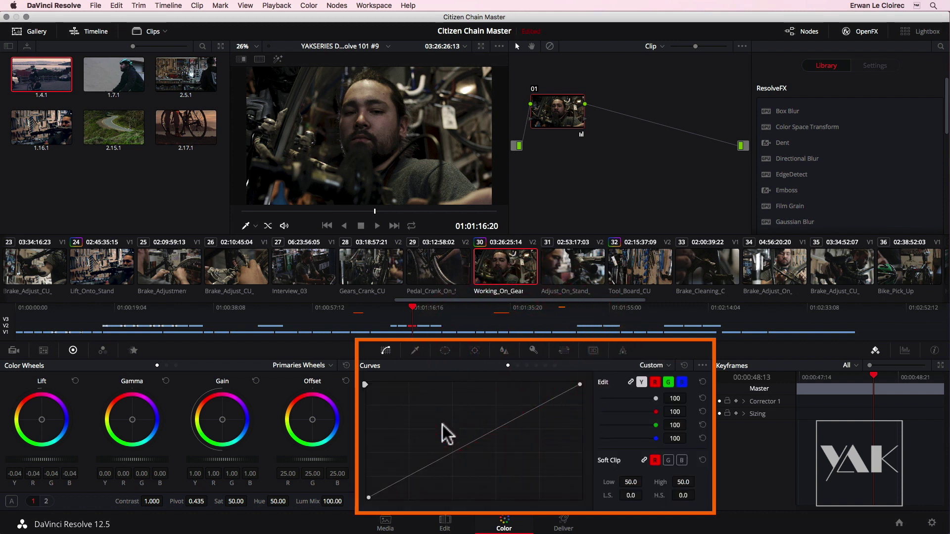
pyautogui.click(518, 366)
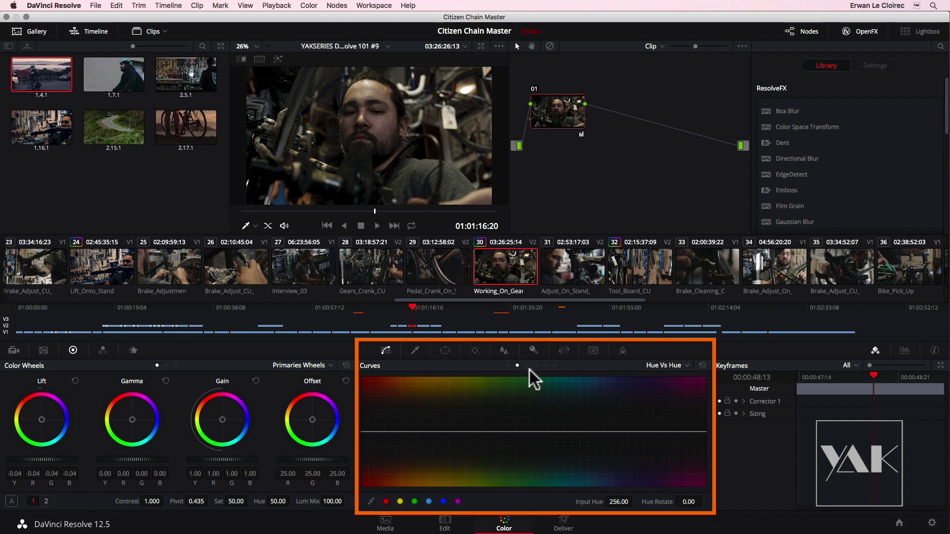
pyautogui.click(508, 365)
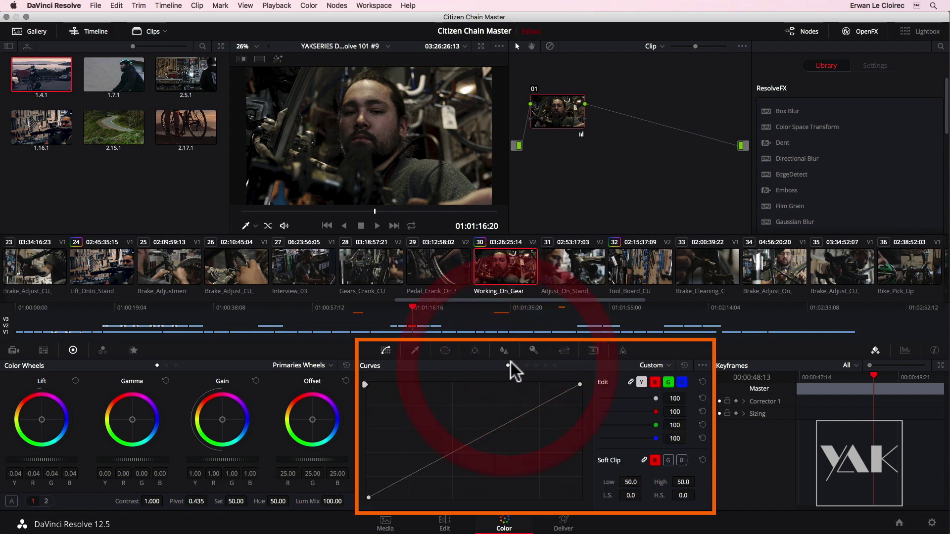
# - Examine the Qualifier palette with its HSL, RGB, LUM and 3D modes, and the shape list of the Window palette
pyautogui.click(416, 349)
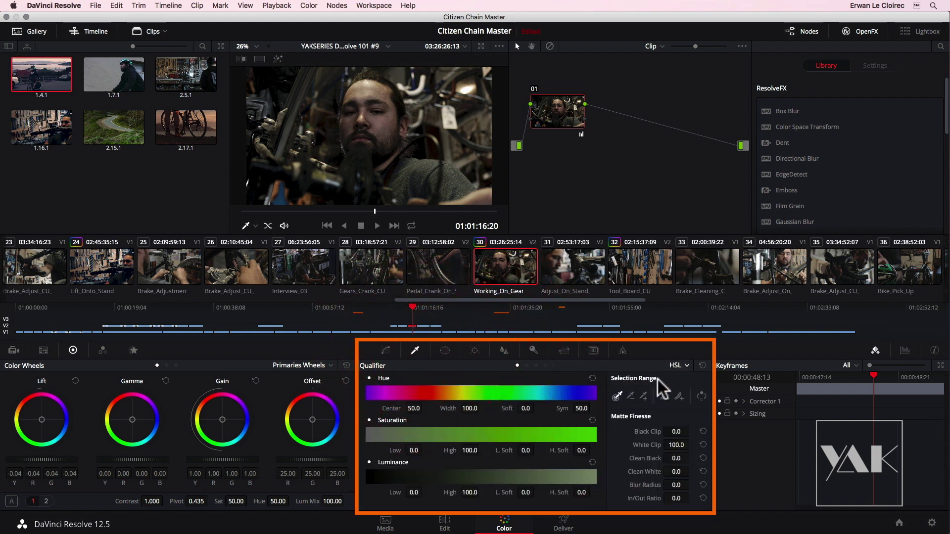
pyautogui.click(687, 366)
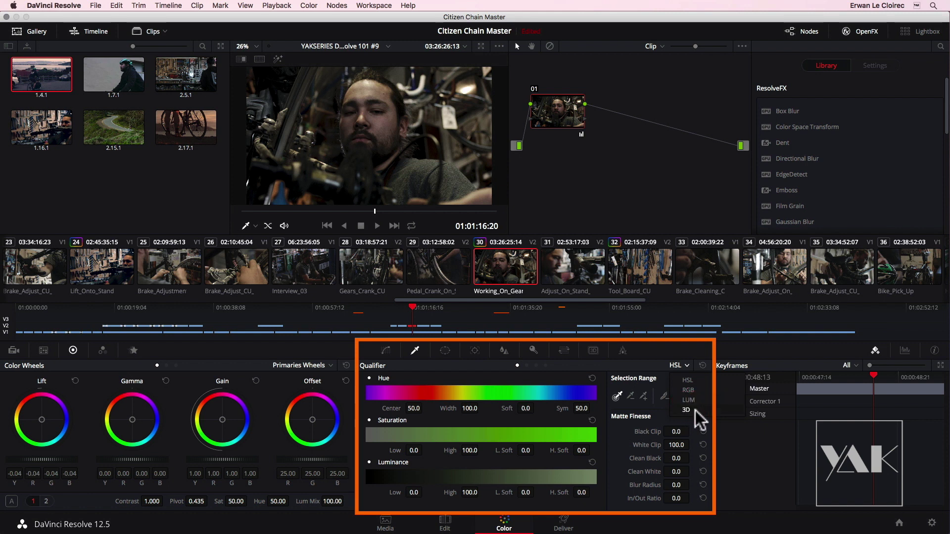
pyautogui.click(548, 382)
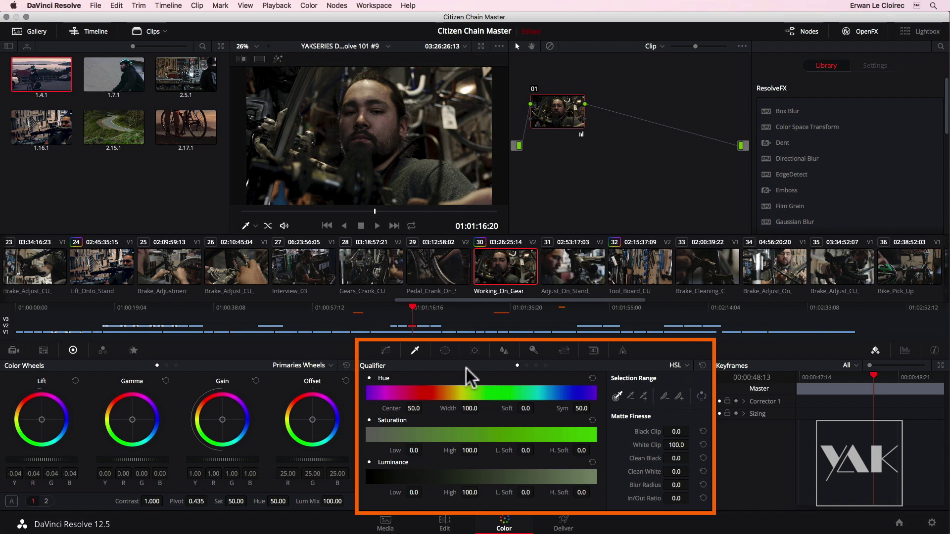
pyautogui.click(444, 350)
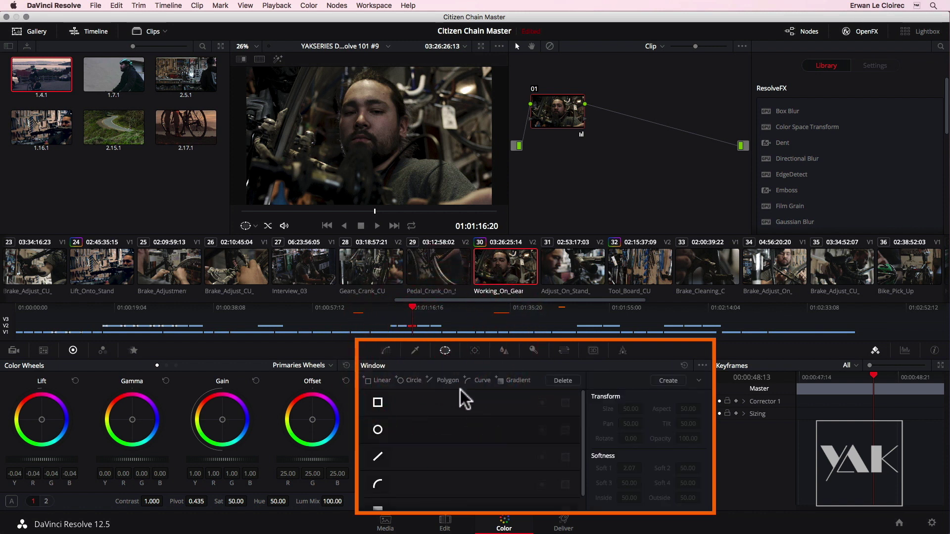
pyautogui.moveTo(582, 418); pyautogui.dragTo(581, 396)
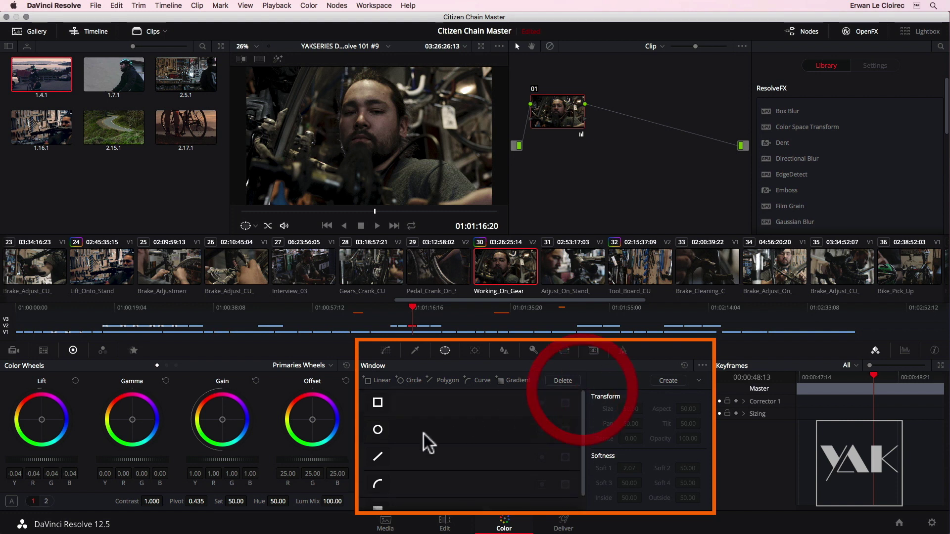
# - Examine the Tracker palette with its Cloud Tracker and Point Tracker options, and the Key and Sizing palettes
pyautogui.click(474, 349)
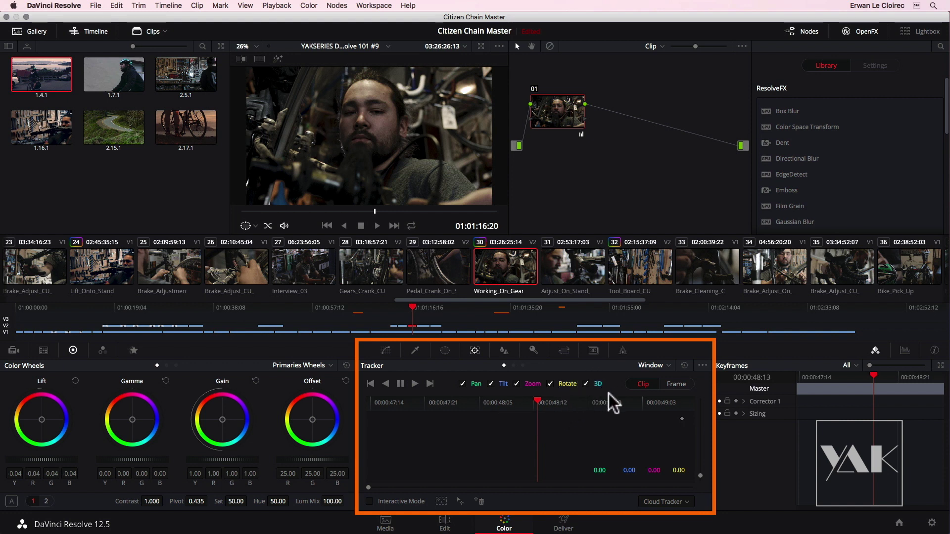
pyautogui.click(672, 502)
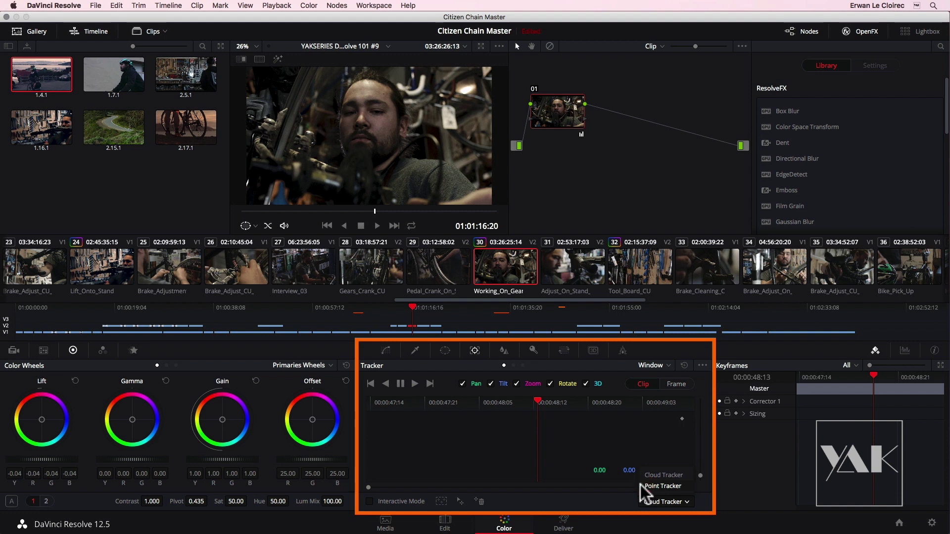
pyautogui.click(619, 507)
pyautogui.click(534, 350)
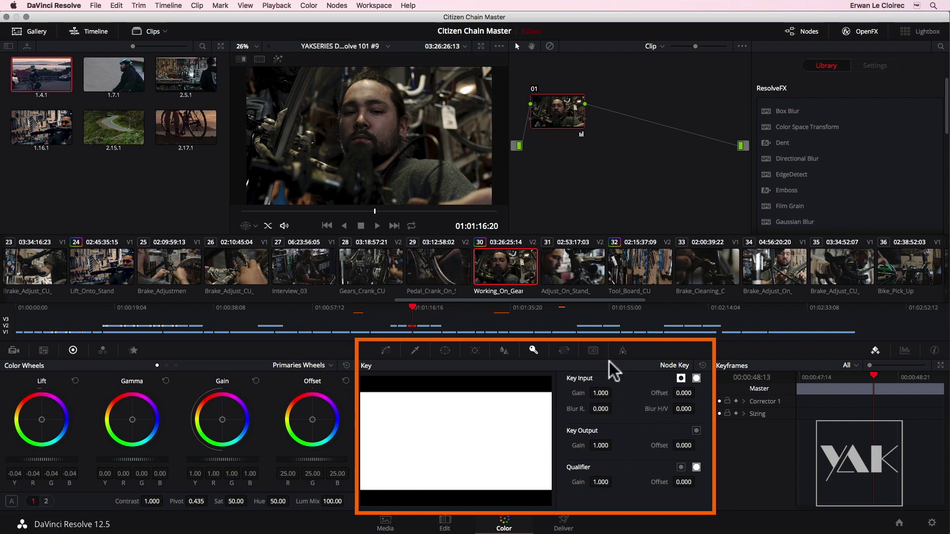
pyautogui.click(563, 350)
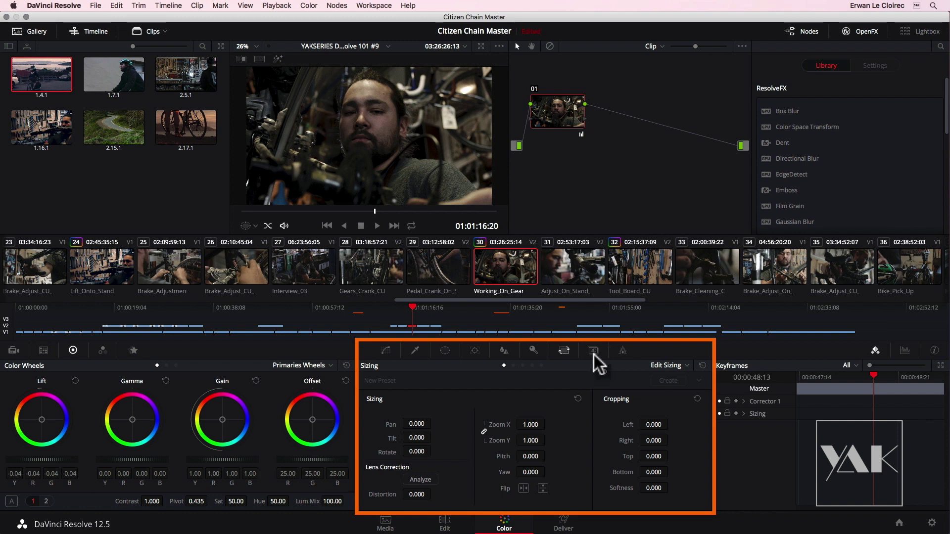
# - Turn on the Record Timecode overlay in the project's Data Burn settings
pyautogui.click(622, 351)
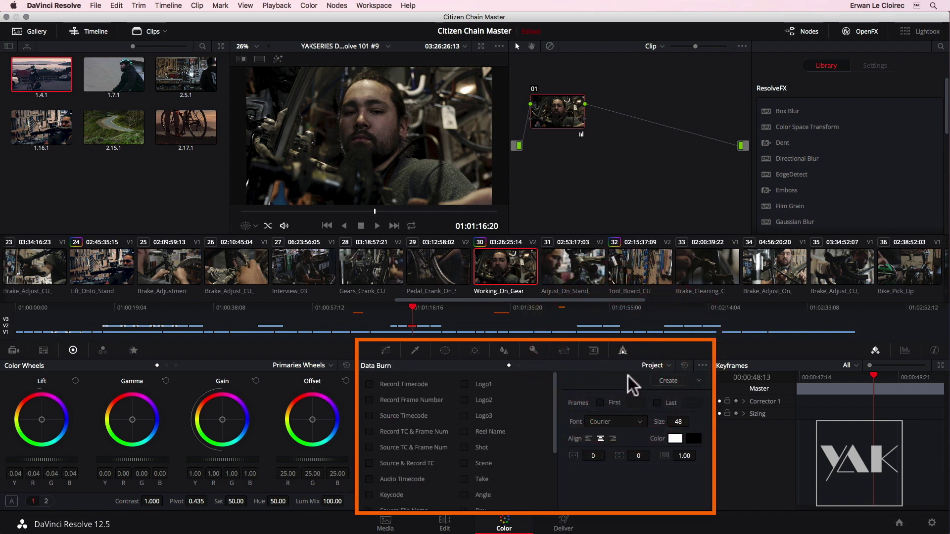
pyautogui.click(368, 384)
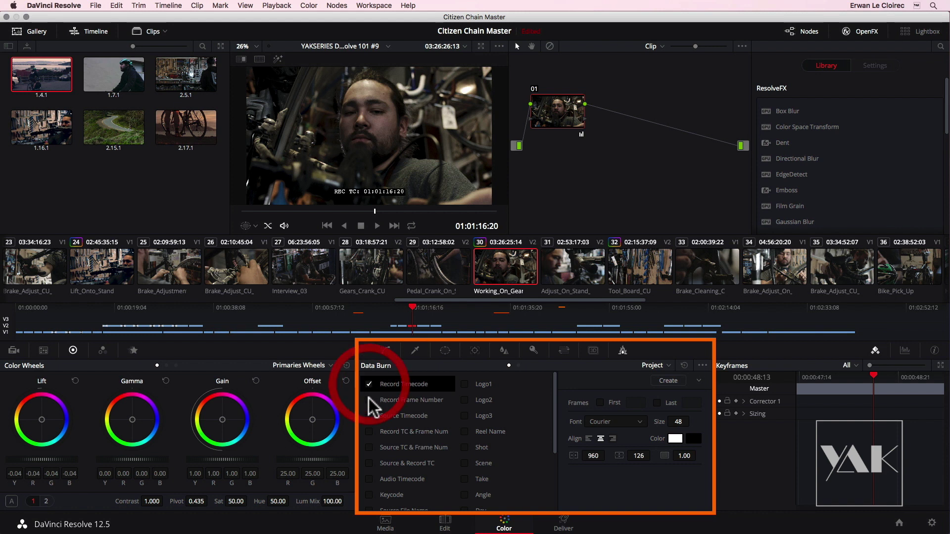
# - Add the Record Frame Number overlay to the project's Data Burn, and switch off both the Record Timecode and Record Frame Number overlays
pyautogui.click(368, 399)
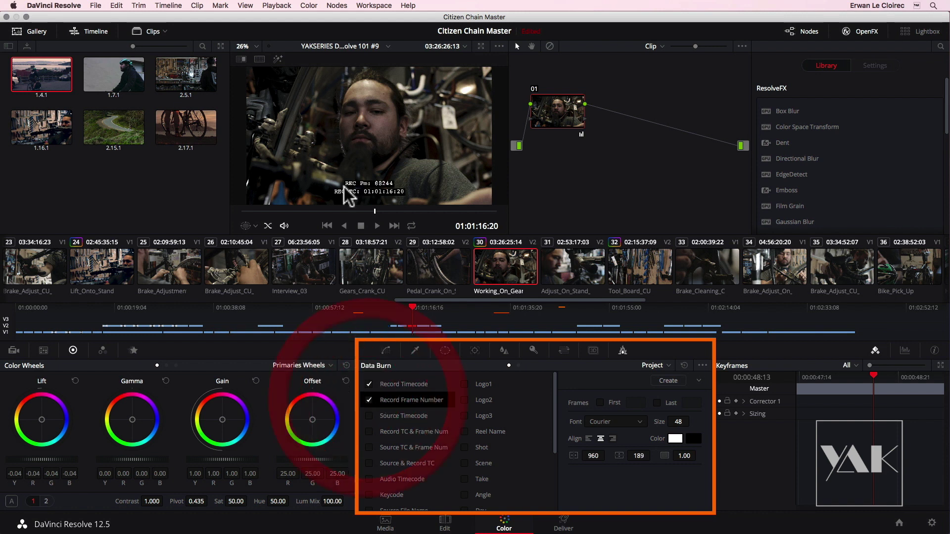
pyautogui.click(368, 385)
pyautogui.click(369, 400)
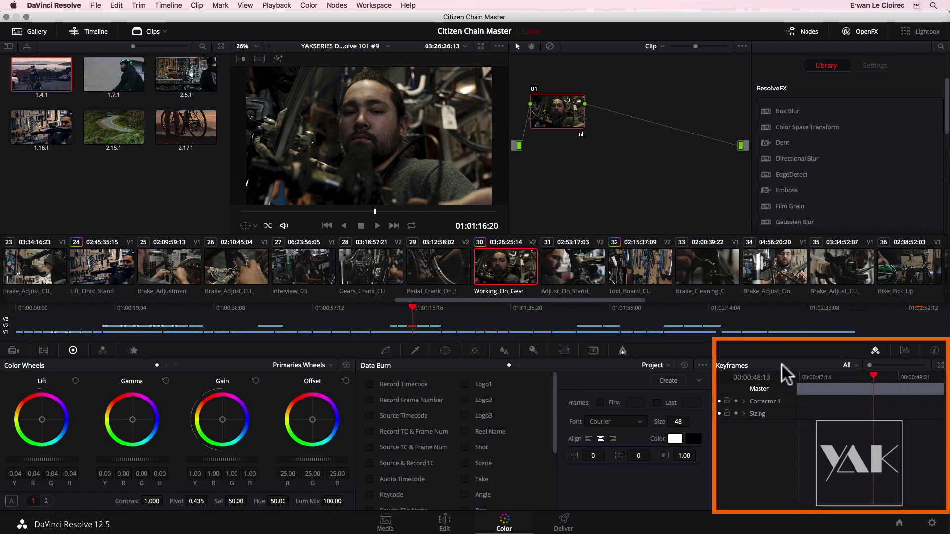
# - Scrub back through the clip in the Keyframes editor, and view the clip's Scopes and Info displays
pyautogui.moveTo(878, 386); pyautogui.dragTo(806, 384)
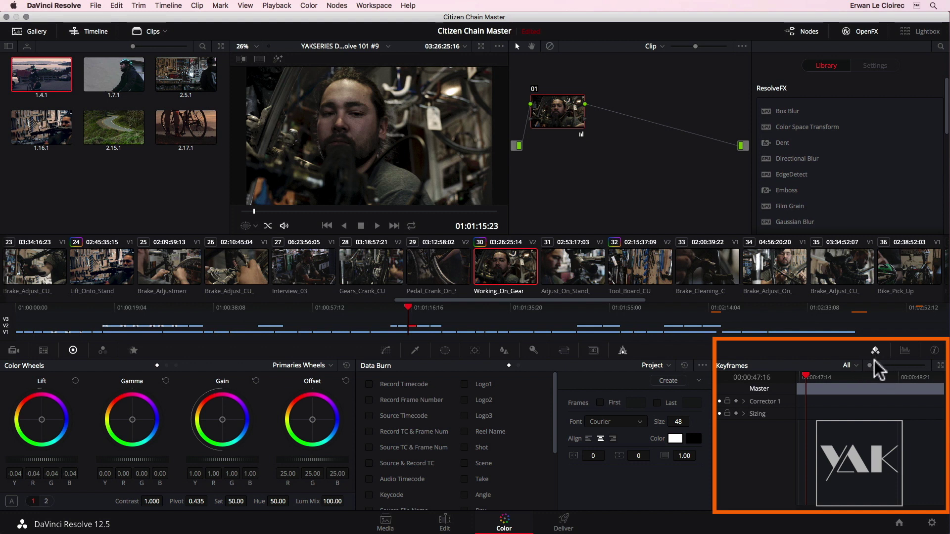
pyautogui.click(904, 350)
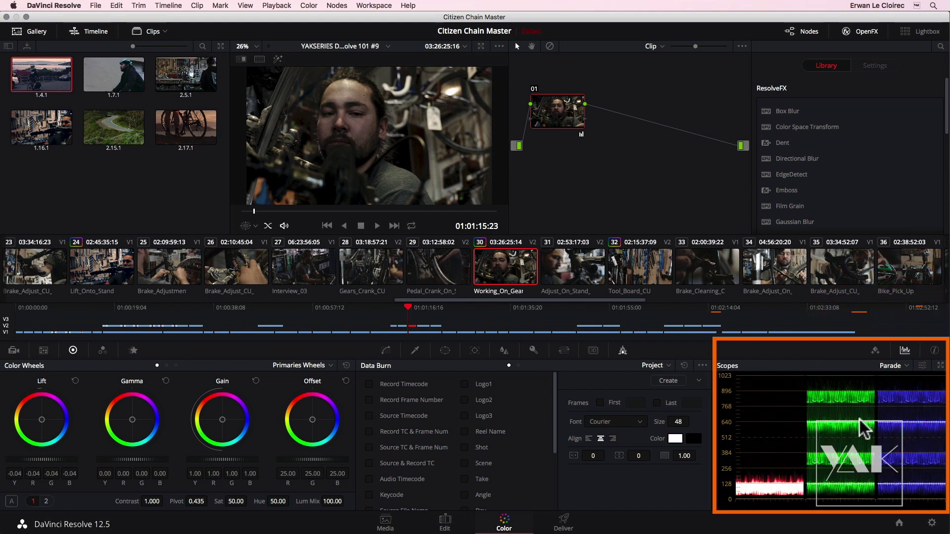
pyautogui.click(934, 350)
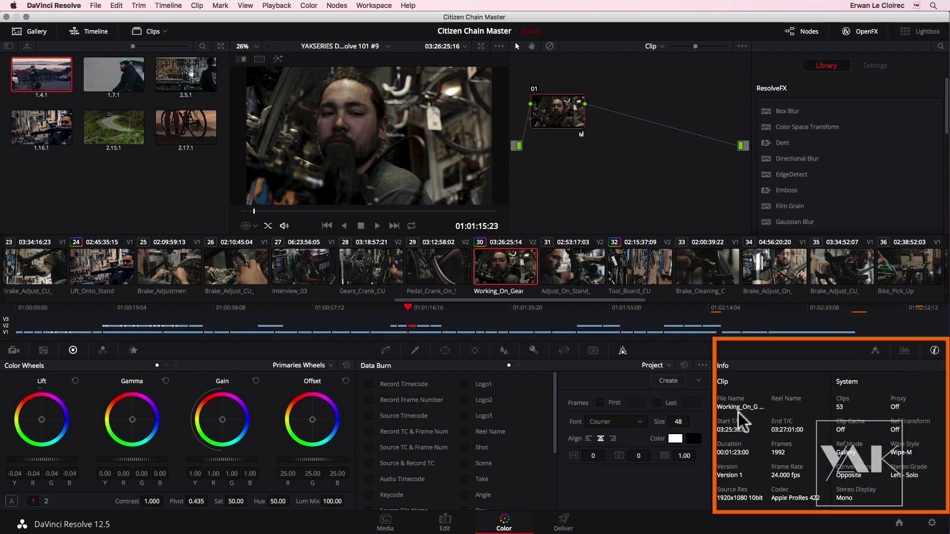
# - Compare the Info details of several clips, ending on clip 26, and return to the Keyframes display
pyautogui.click(643, 274)
pyautogui.click(720, 269)
pyautogui.click(778, 277)
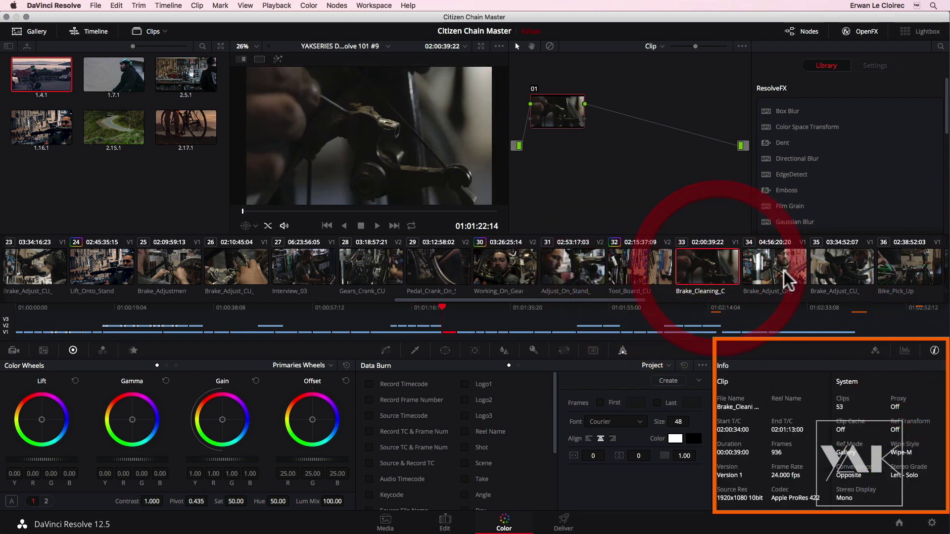
pyautogui.click(375, 266)
pyautogui.click(237, 265)
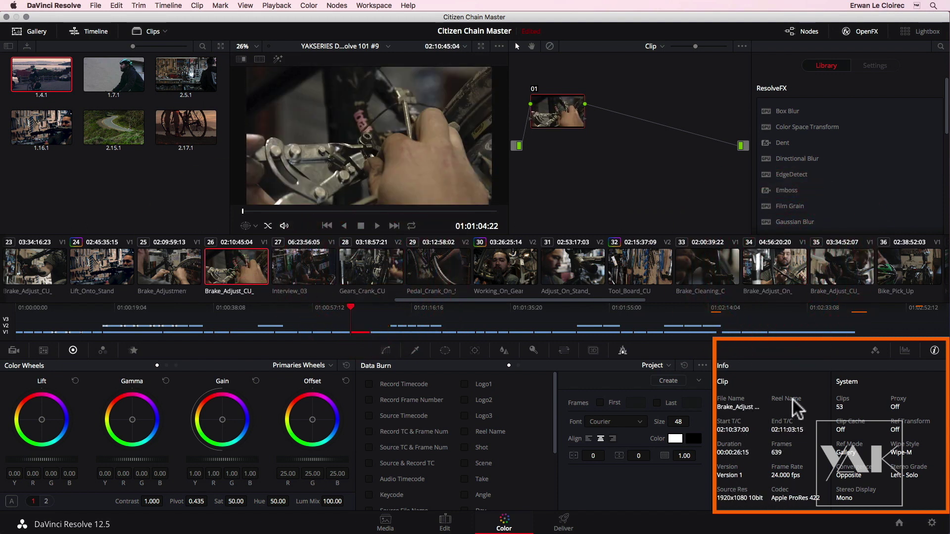
pyautogui.click(905, 350)
pyautogui.click(875, 350)
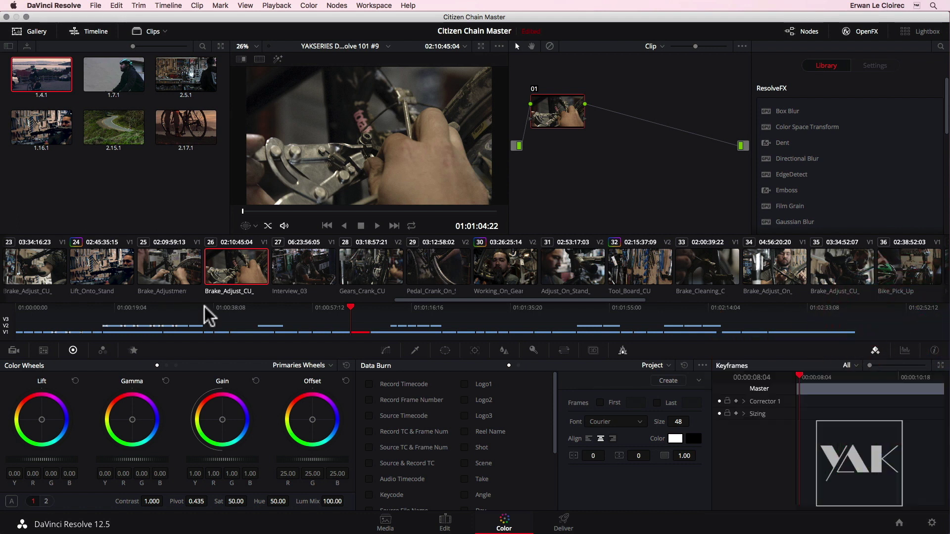
# - Hide the Timeline, OpenFX and Gallery, widen the viewer against the node graph, and replace Data Burn with the Curves palette
pyautogui.moveTo(398, 300); pyautogui.dragTo(10, 303)
pyautogui.click(92, 31)
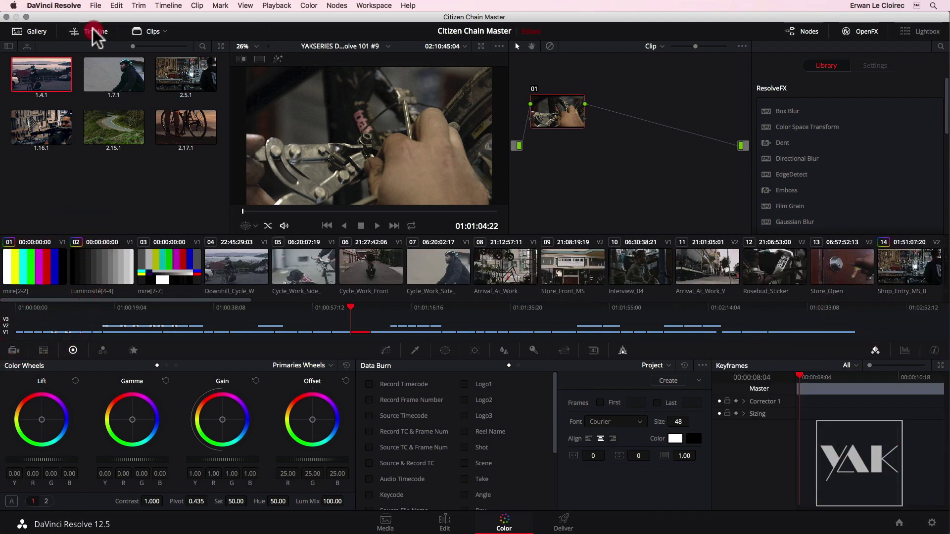
pyautogui.click(865, 31)
pyautogui.click(33, 31)
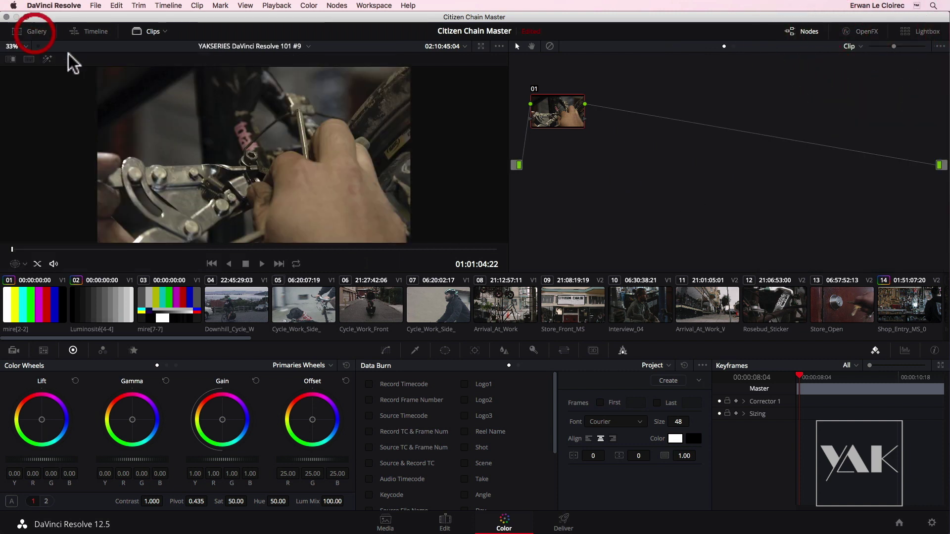
pyautogui.moveTo(508, 226)
pyautogui.mouseDown()
pyautogui.moveTo(689, 224)
pyautogui.moveTo(585, 229)
pyautogui.mouseUp()
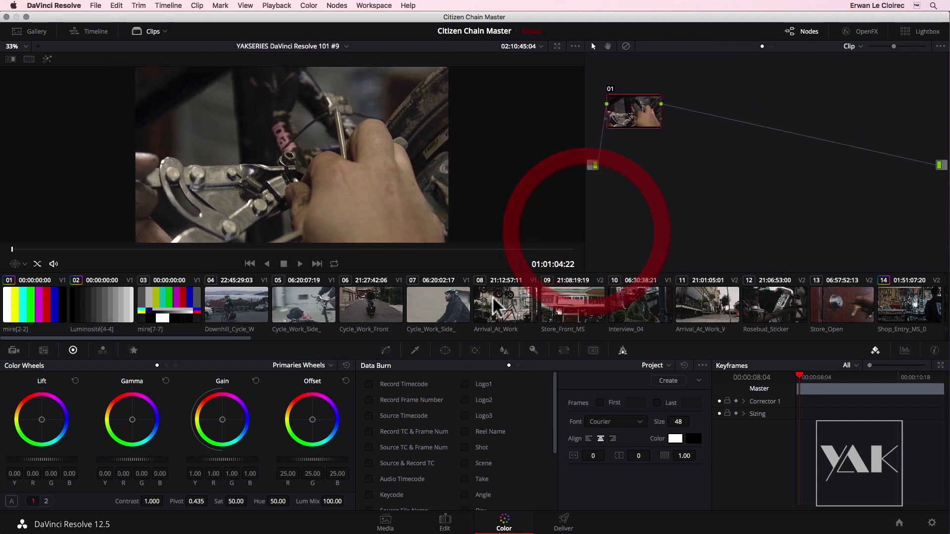
pyautogui.click(386, 350)
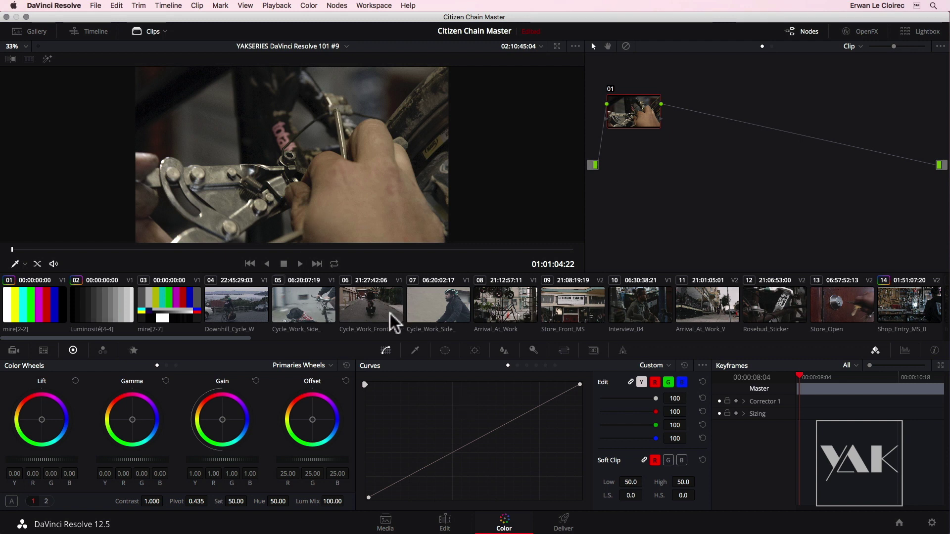
pyautogui.moveTo(243, 338)
pyautogui.mouseDown()
pyautogui.moveTo(291, 340)
pyautogui.moveTo(250, 339)
pyautogui.mouseUp()
# - Look through the Parade, Waveform, Vectorscope and Histogram views of the Scopes
pyautogui.click(905, 350)
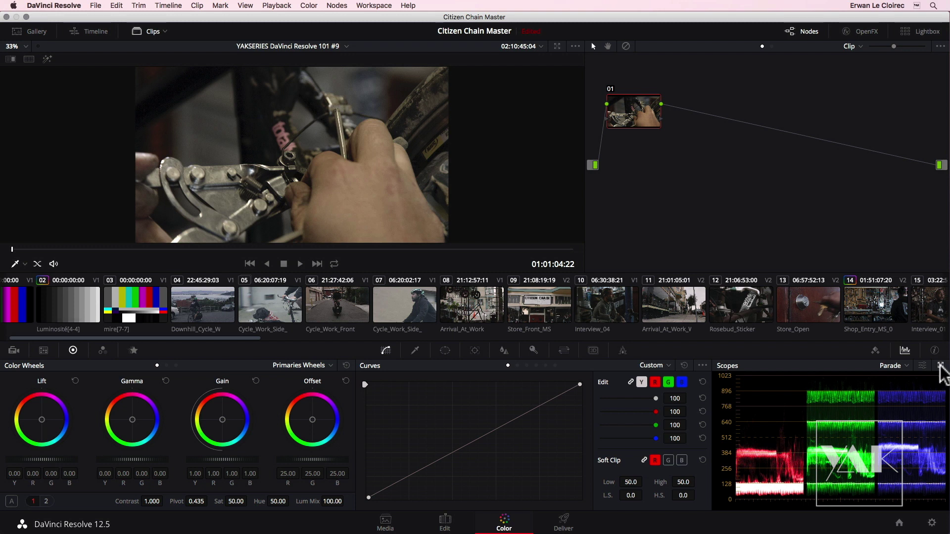
pyautogui.click(907, 366)
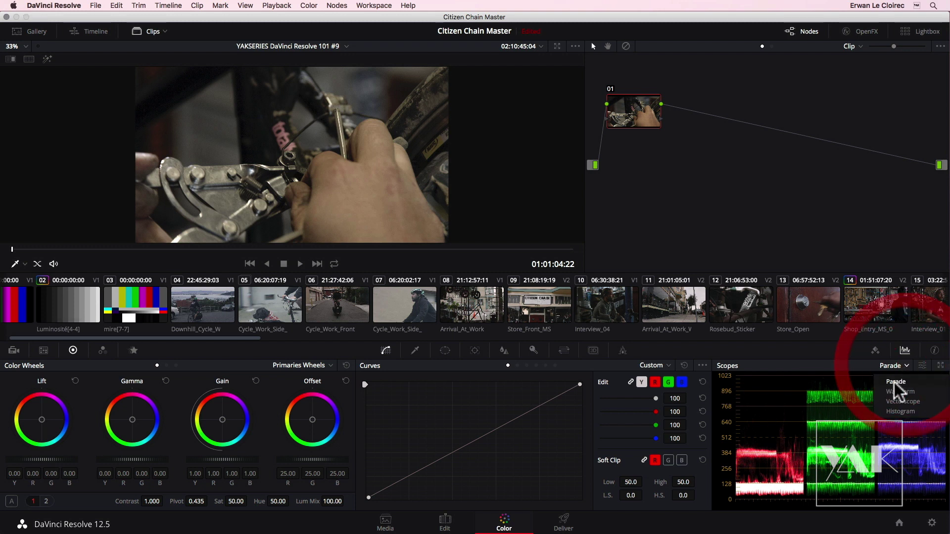
pyautogui.click(889, 394)
pyautogui.click(900, 366)
pyautogui.click(901, 402)
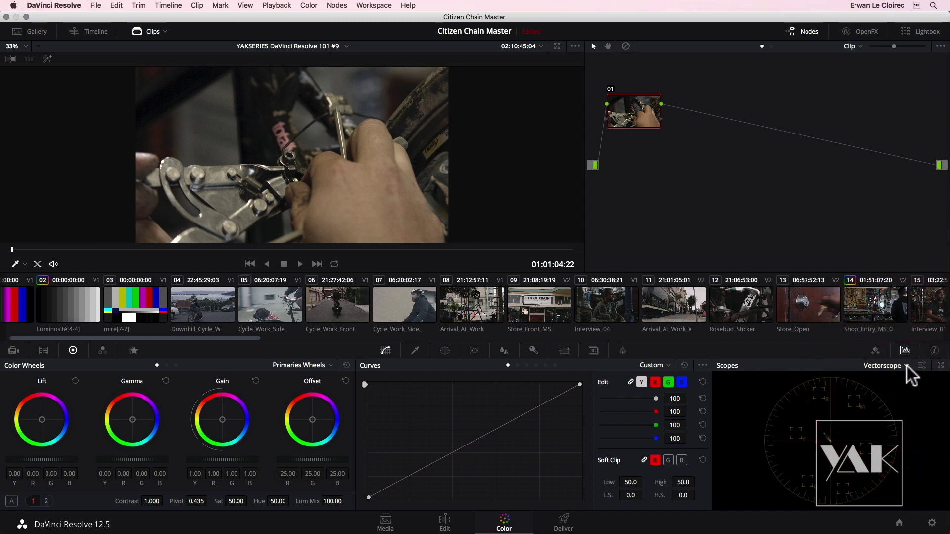
pyautogui.click(906, 366)
pyautogui.click(893, 411)
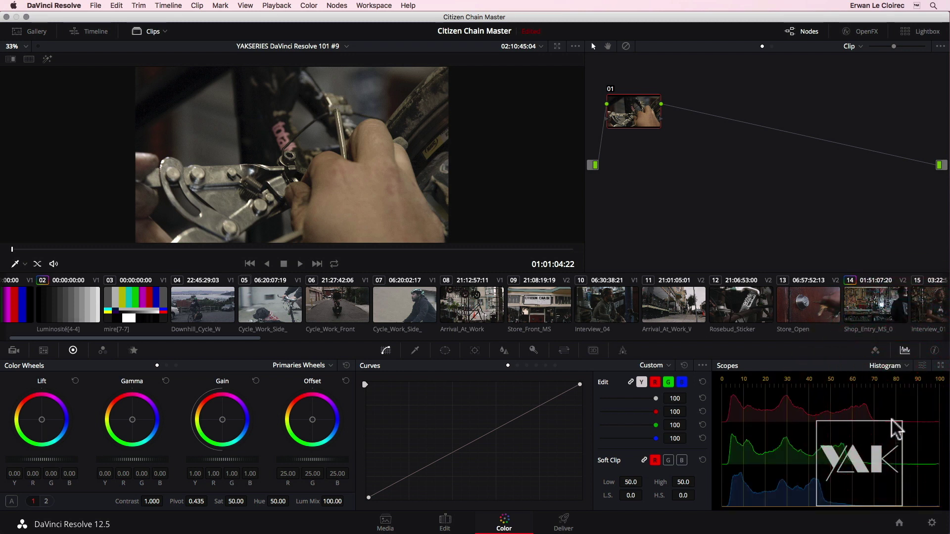
# - Expand the scopes into a floating four-scope window, resize it, and place it over the node graph beside the viewer
pyautogui.click(940, 366)
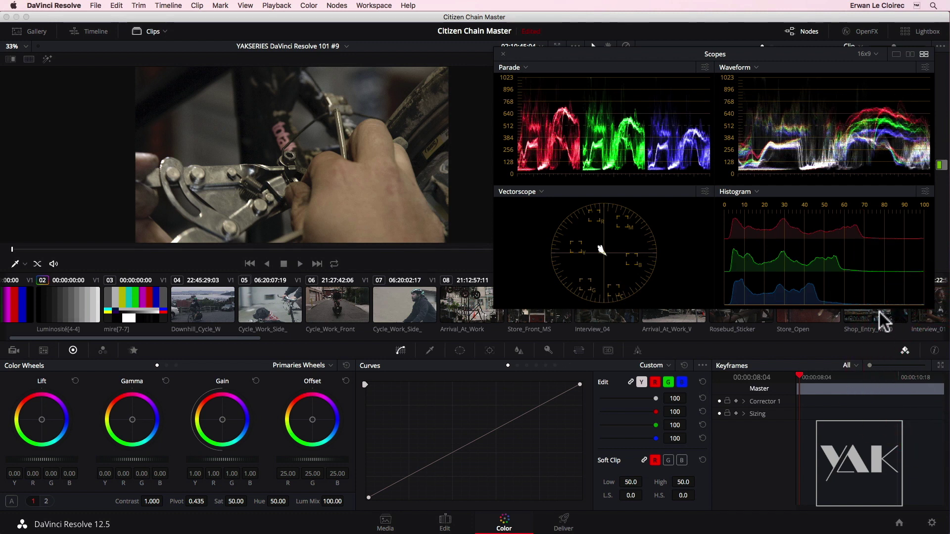
pyautogui.moveTo(687, 51); pyautogui.dragTo(267, 59)
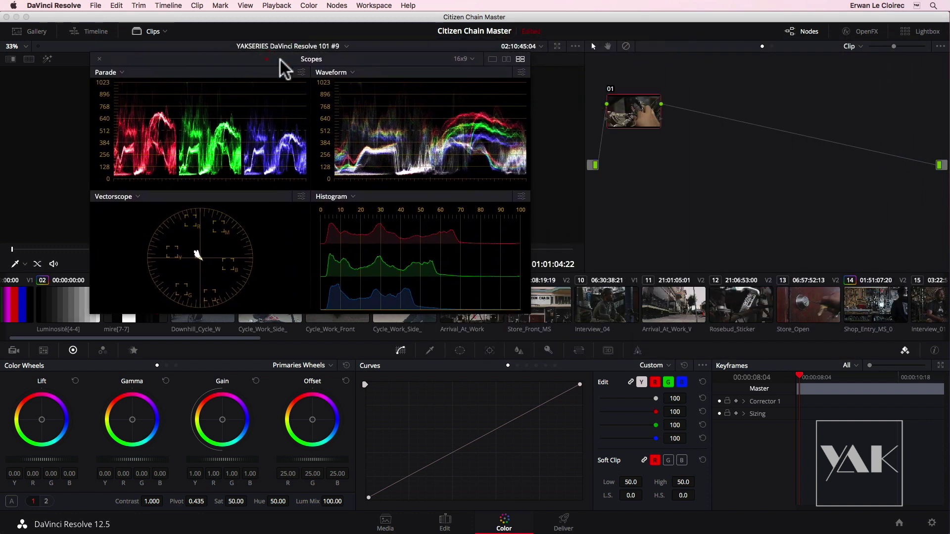
pyautogui.moveTo(529, 312); pyautogui.dragTo(542, 275)
pyautogui.moveTo(307, 59); pyautogui.dragTo(685, 61)
# - Compare the scopes across the early cycling clips, and scrub through clip 04, Downhill_Cycle_W, while watching them
pyautogui.click(399, 304)
pyautogui.click(336, 304)
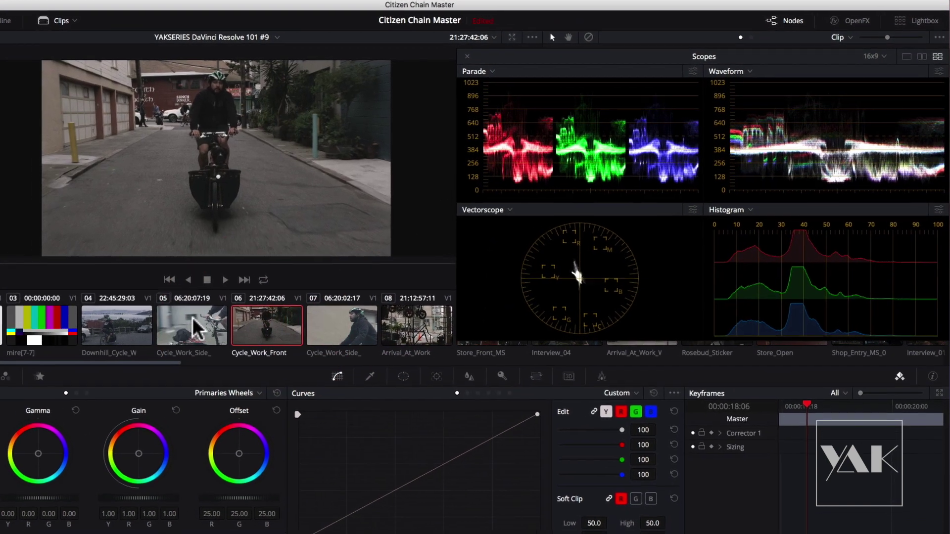
pyautogui.click(194, 326)
pyautogui.click(131, 328)
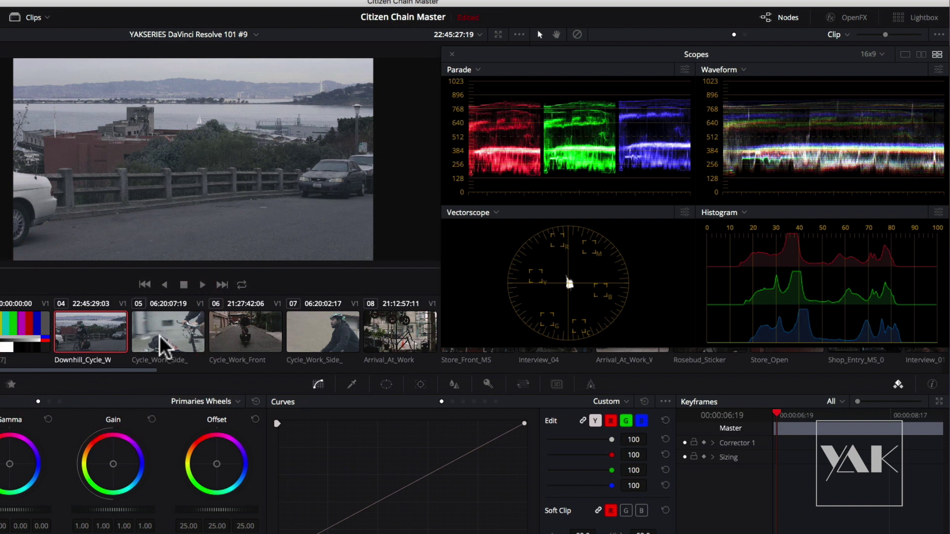
pyautogui.click(163, 346)
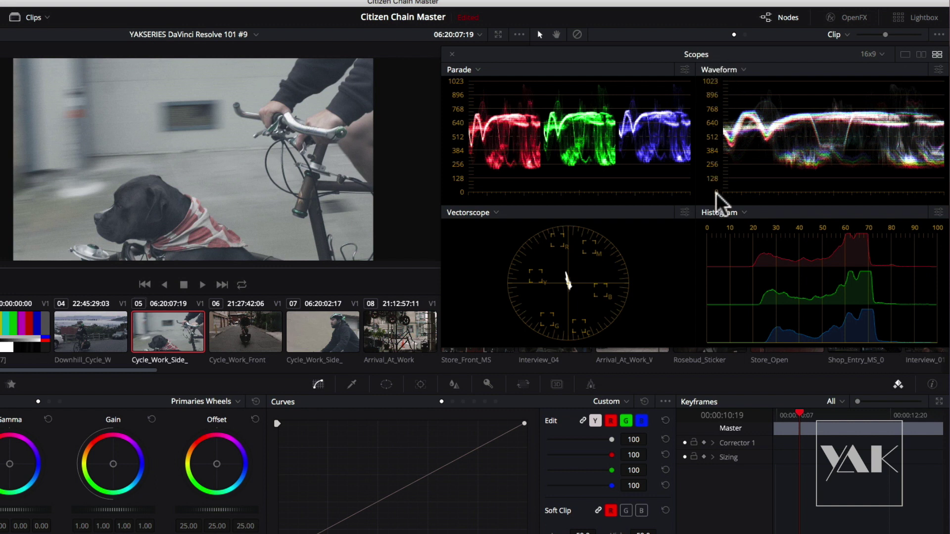
pyautogui.click(92, 333)
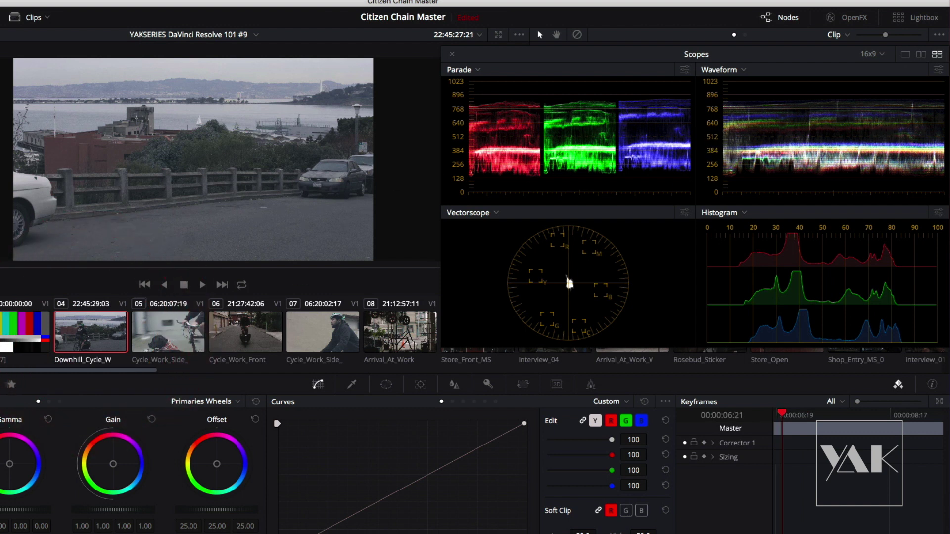
pyautogui.moveTo(10, 269); pyautogui.dragTo(267, 250)
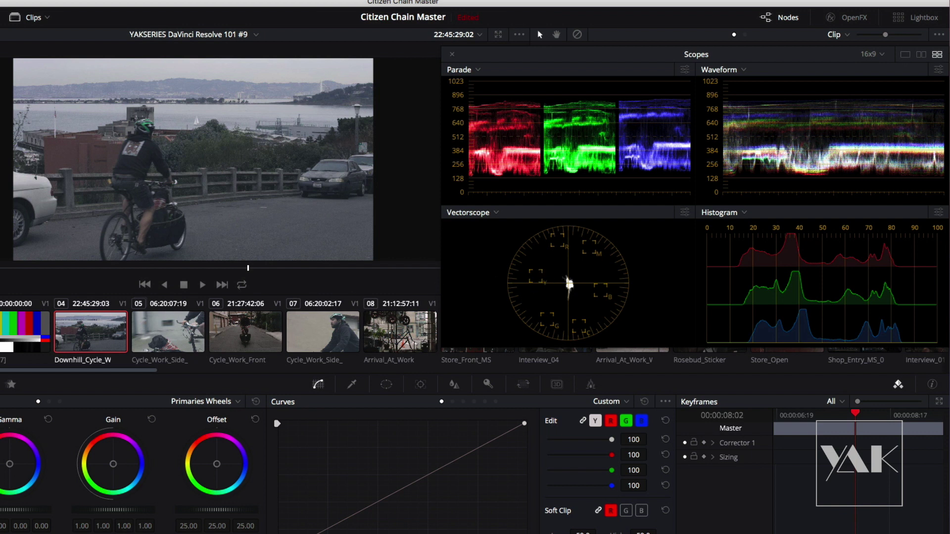
# - Reset the primary correction on the first color bars clip, and set its Gain to 0.98 and saturation to 39.80
pyautogui.click(0, 332)
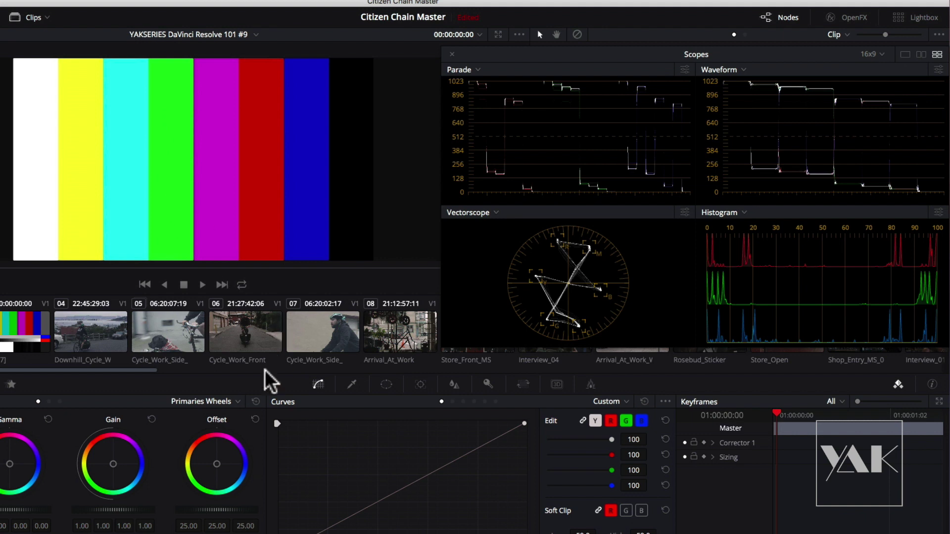
pyautogui.click(255, 419)
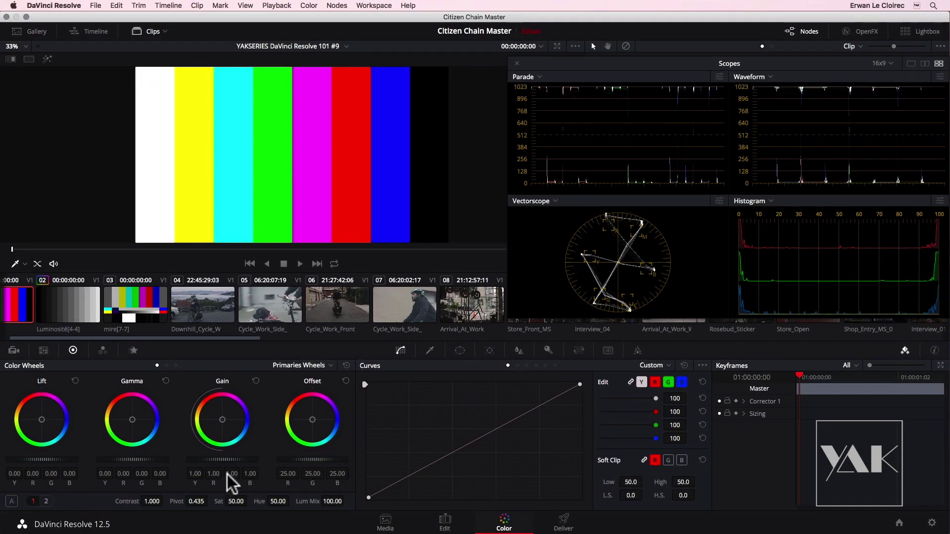
pyautogui.moveTo(239, 501); pyautogui.dragTo(212, 501)
pyautogui.moveTo(212, 501); pyautogui.dragTo(214, 500)
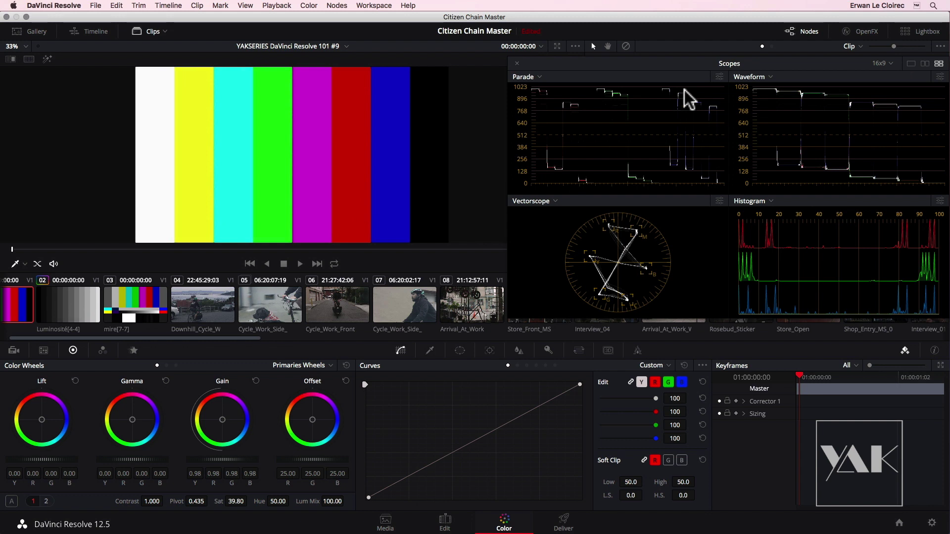
# - Move the Scopes window up slightly, and scrub through clip 05, Cycle_Work_Side_, to examine its levels
pyautogui.moveTo(669, 65); pyautogui.dragTo(667, 54)
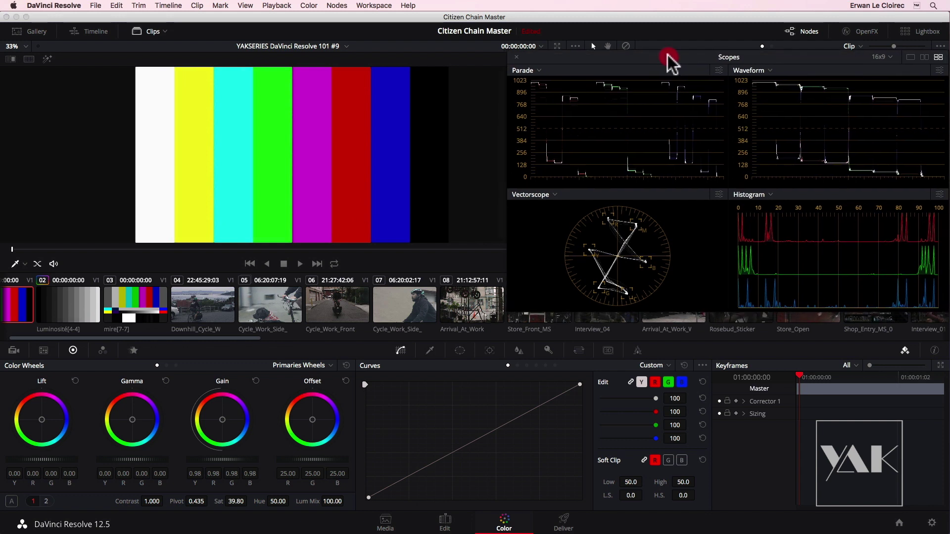
pyautogui.click(264, 303)
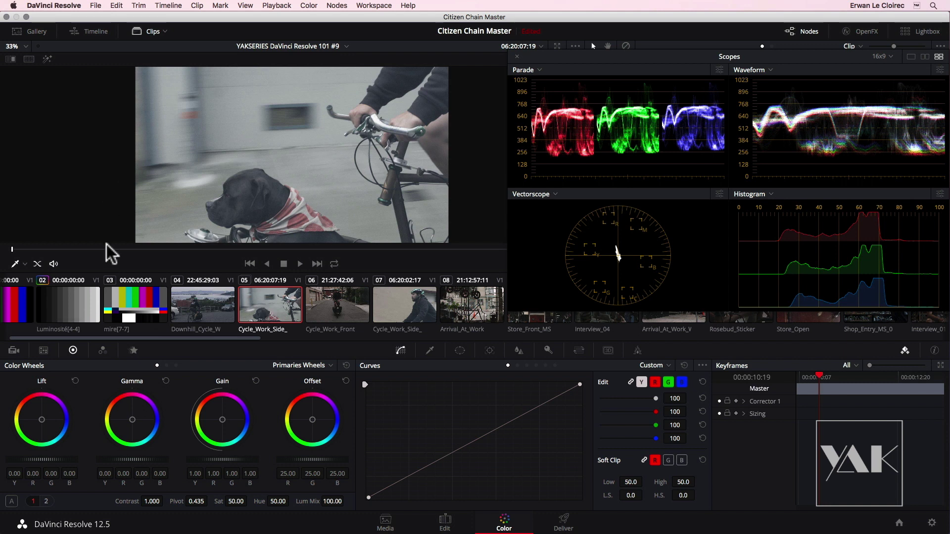
pyautogui.moveTo(15, 251); pyautogui.dragTo(247, 255)
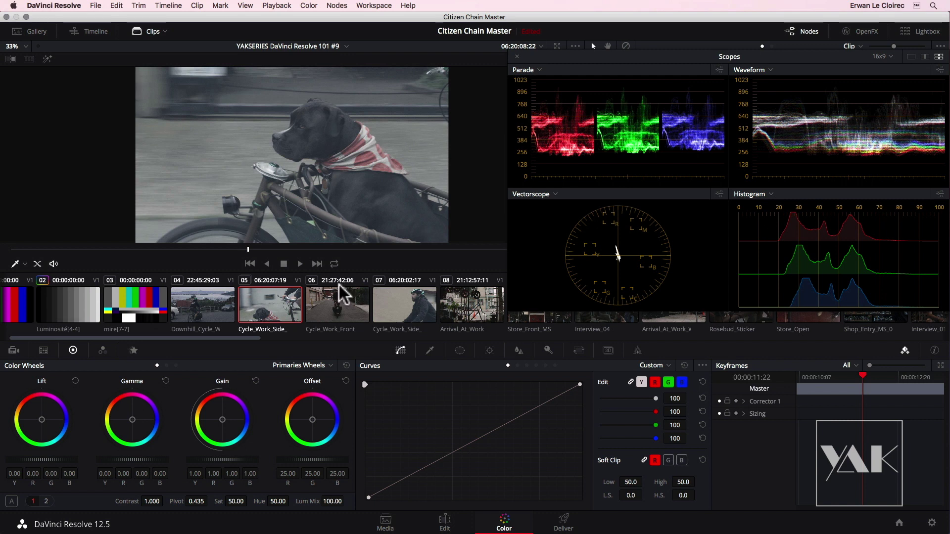
# - Turn off Unmix, go back to the start of clip 05, and compare its dissolve with the transition on the Edit page
pyautogui.click(37, 263)
pyautogui.click(38, 264)
pyautogui.click(38, 264)
pyautogui.moveTo(245, 247); pyautogui.dragTo(11, 248)
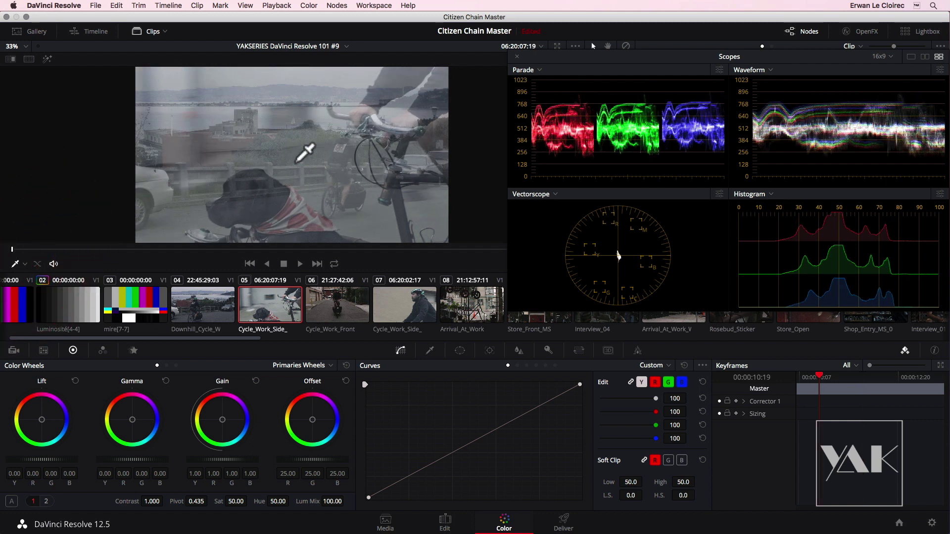
pyautogui.click(444, 523)
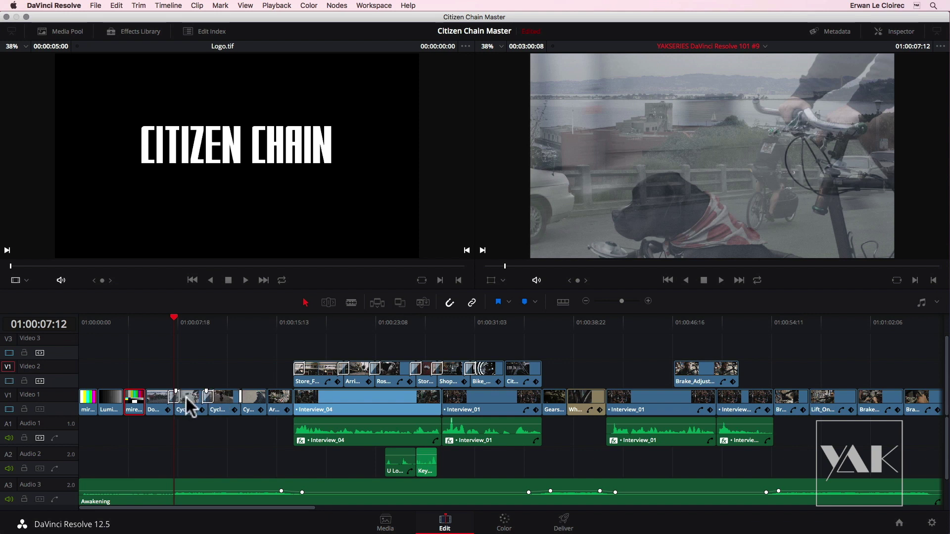
pyautogui.click(503, 522)
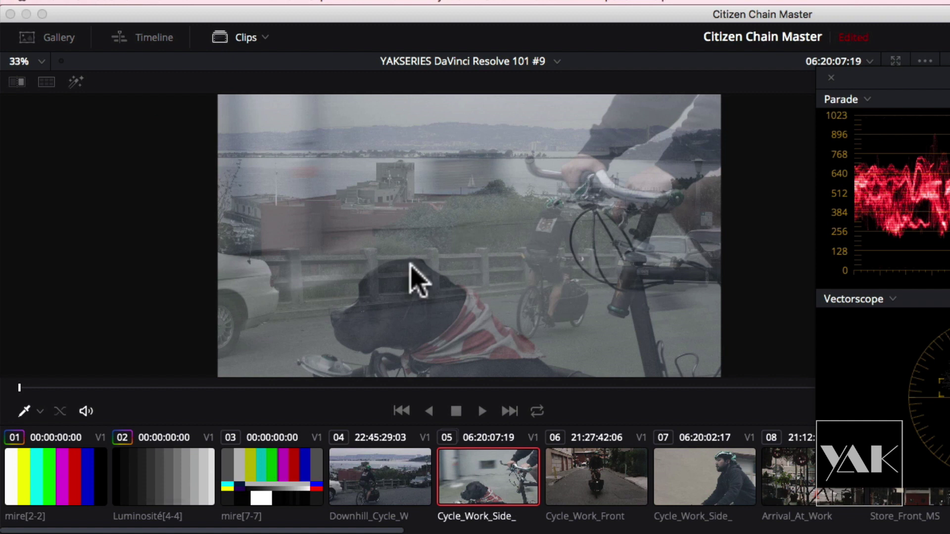
# - Turn Unmix back on for clip 05, check the transition on the Edit page again, and return to the Color page
pyautogui.click(60, 411)
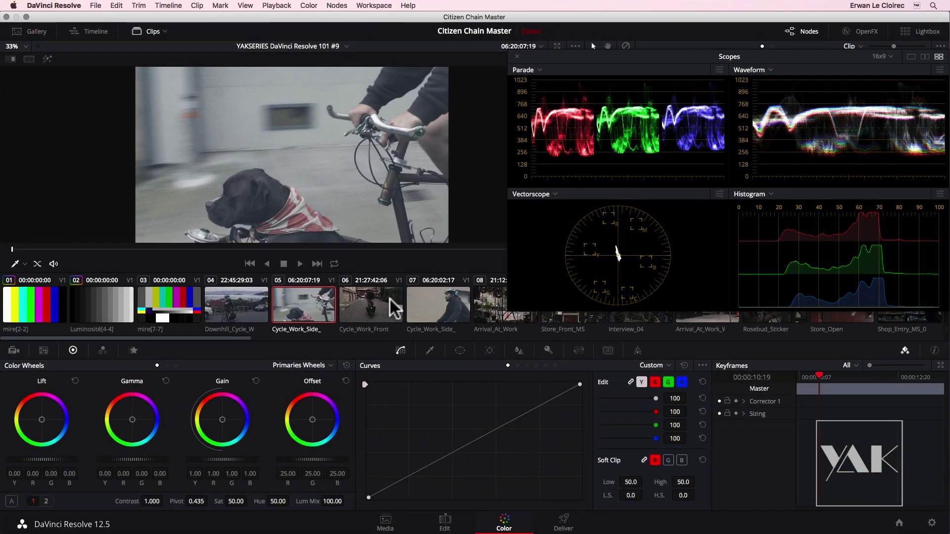
pyautogui.click(454, 527)
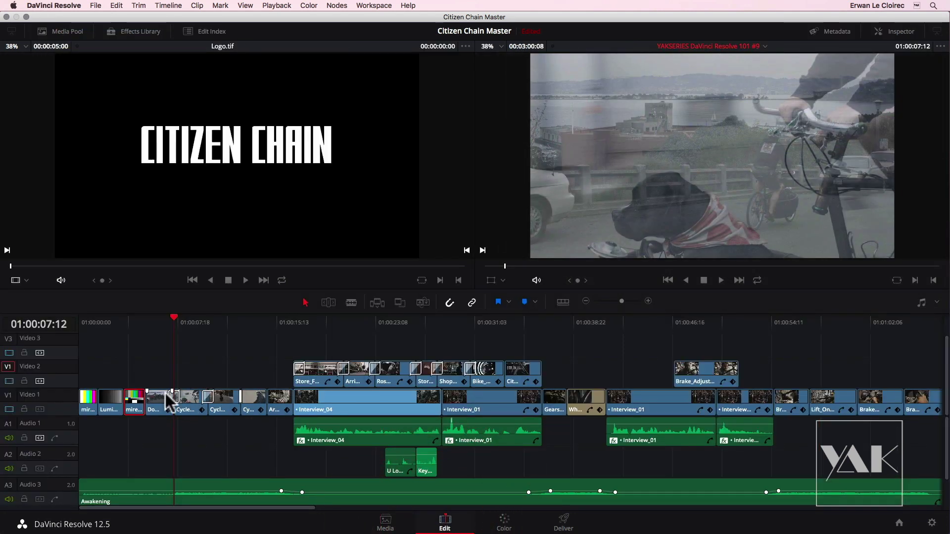
pyautogui.click(504, 523)
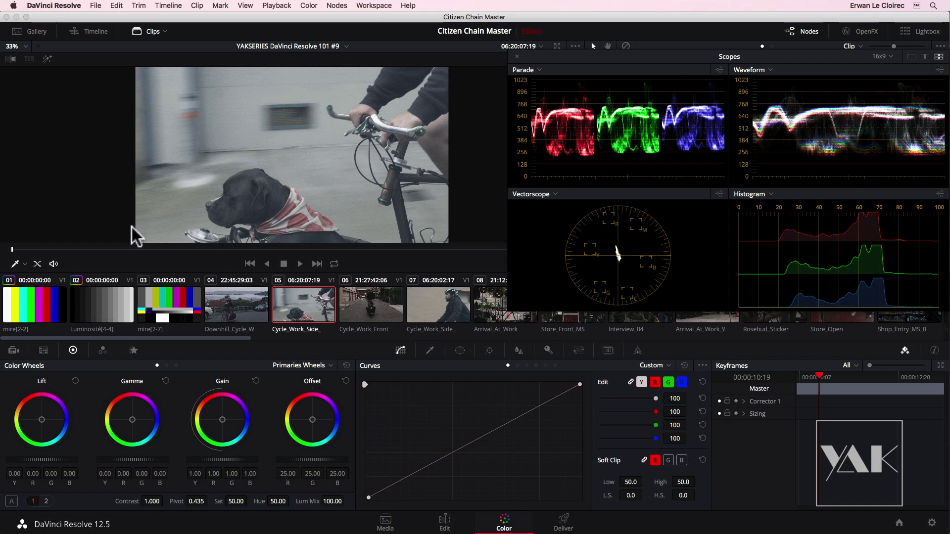
# - Scrub clip 05, Cycle_Work_Side_, to 06:20:09:02 and apply automatic color balance to it
pyautogui.moveTo(15, 250); pyautogui.dragTo(283, 250)
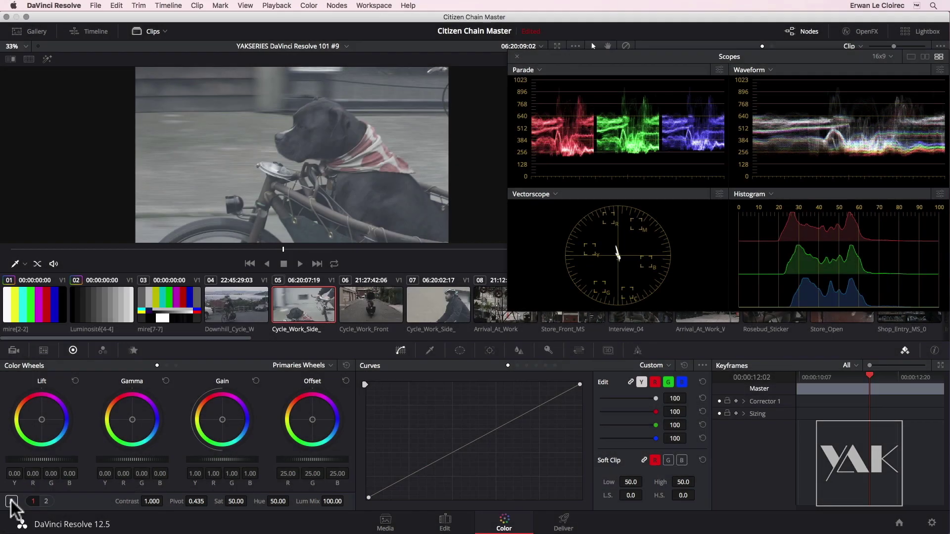
pyautogui.click(11, 501)
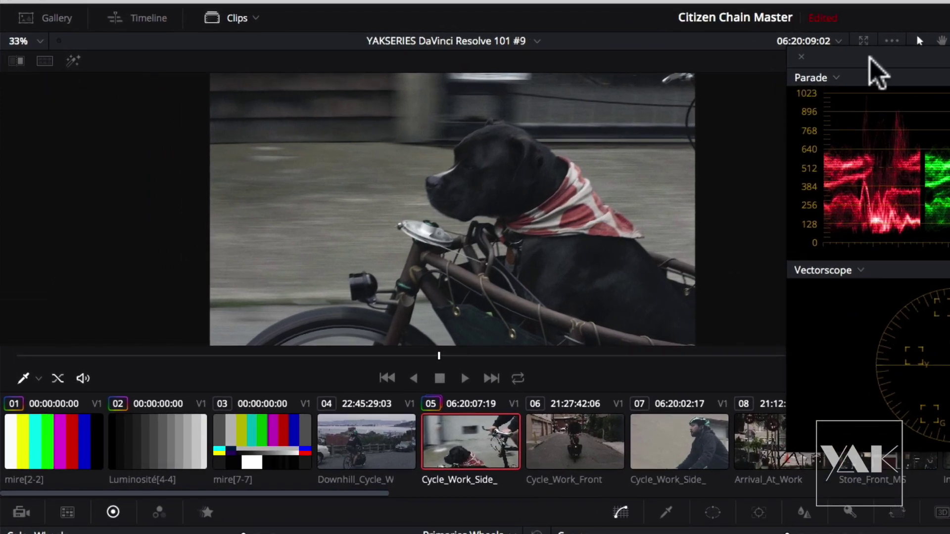
# - Narrow the viewer to widen the node graph, put the Scopes window back over the nodes, and check the viewer options
pyautogui.moveTo(872, 56); pyautogui.dragTo(949, 101)
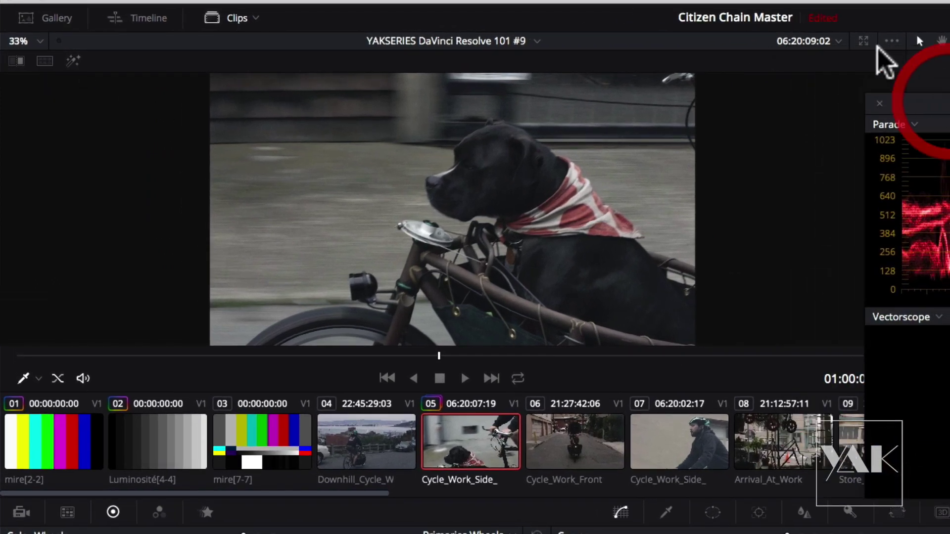
pyautogui.moveTo(900, 64); pyautogui.dragTo(797, 68)
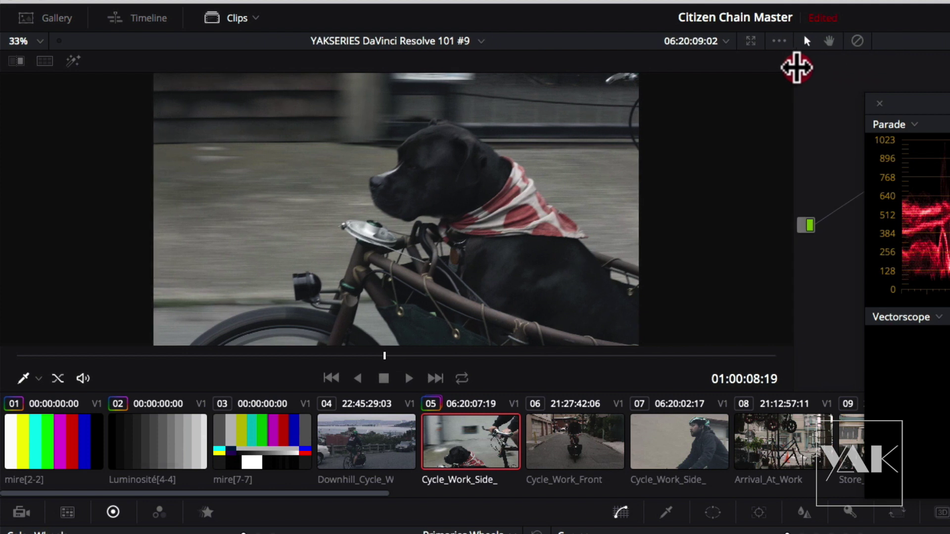
pyautogui.moveTo(933, 111); pyautogui.dragTo(869, 49)
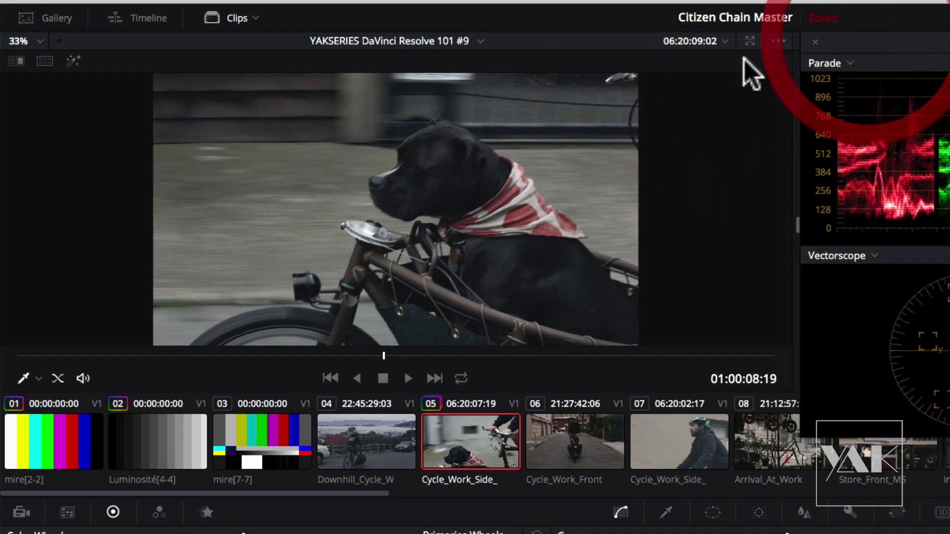
pyautogui.click(778, 42)
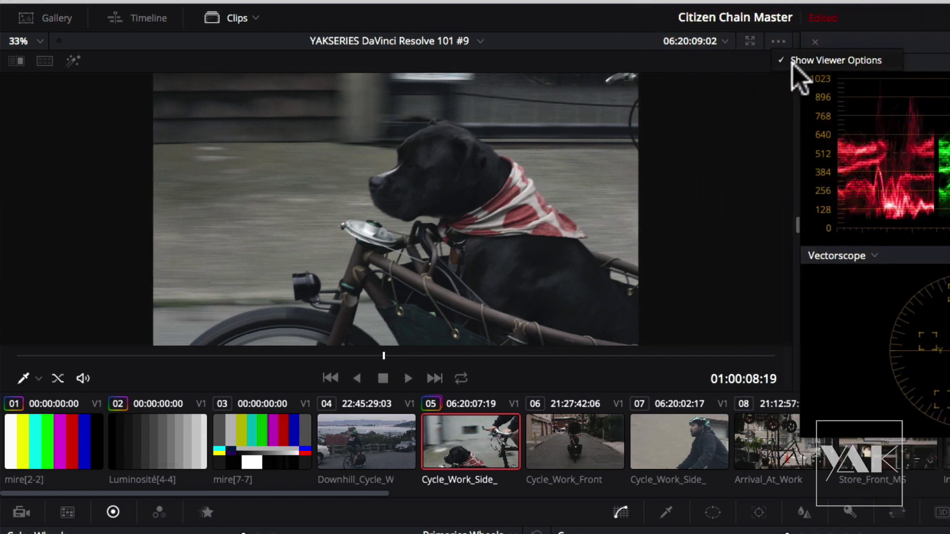
pyautogui.click(734, 64)
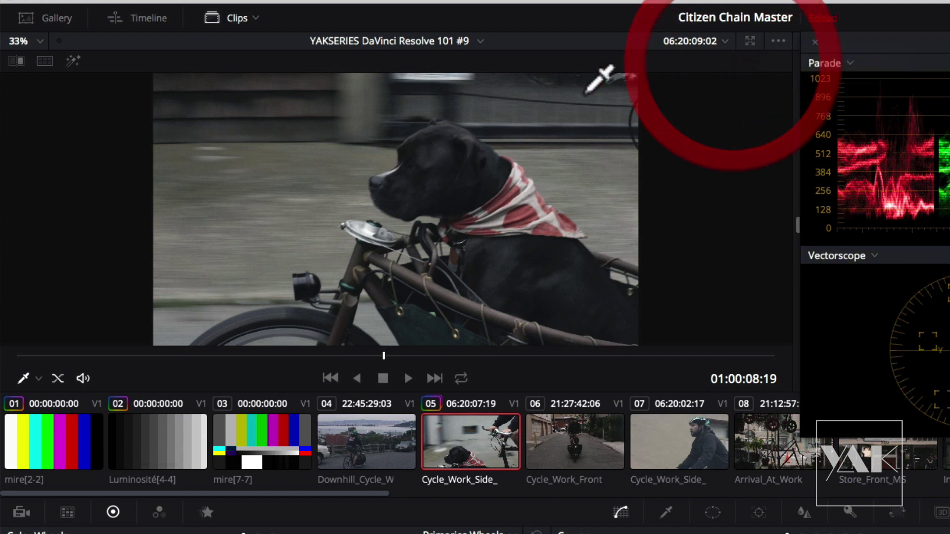
# - Turn on the split-screen view for clip 05, compare it in Versions And Original mode, and return to Versions
pyautogui.click(45, 61)
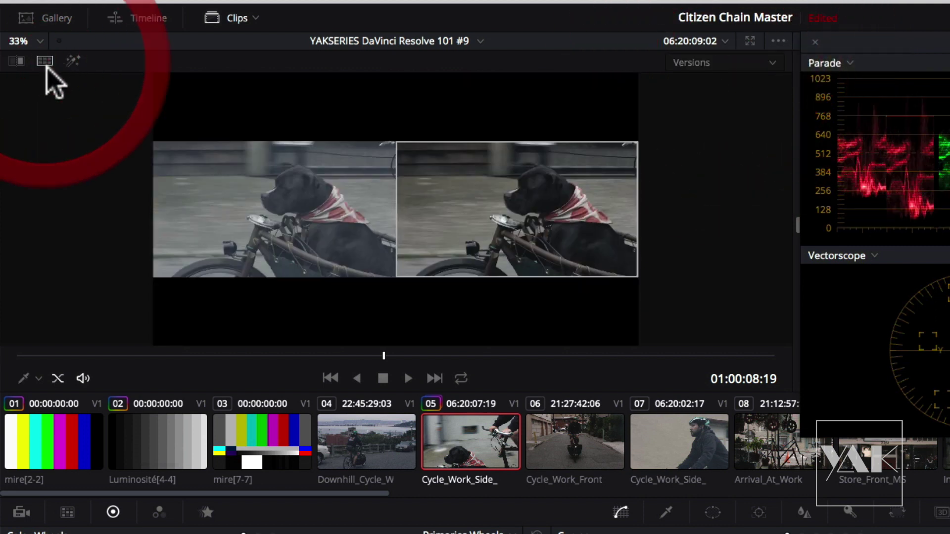
pyautogui.click(770, 60)
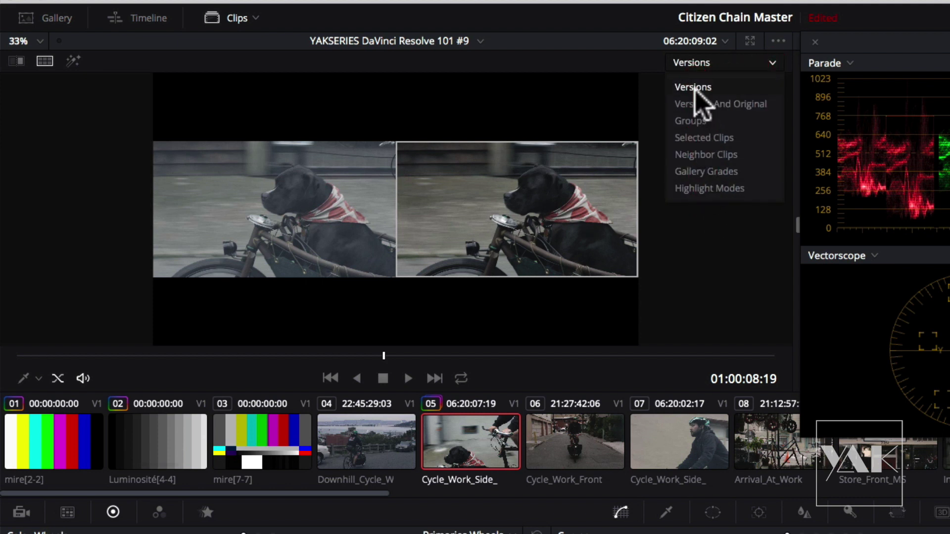
pyautogui.click(696, 105)
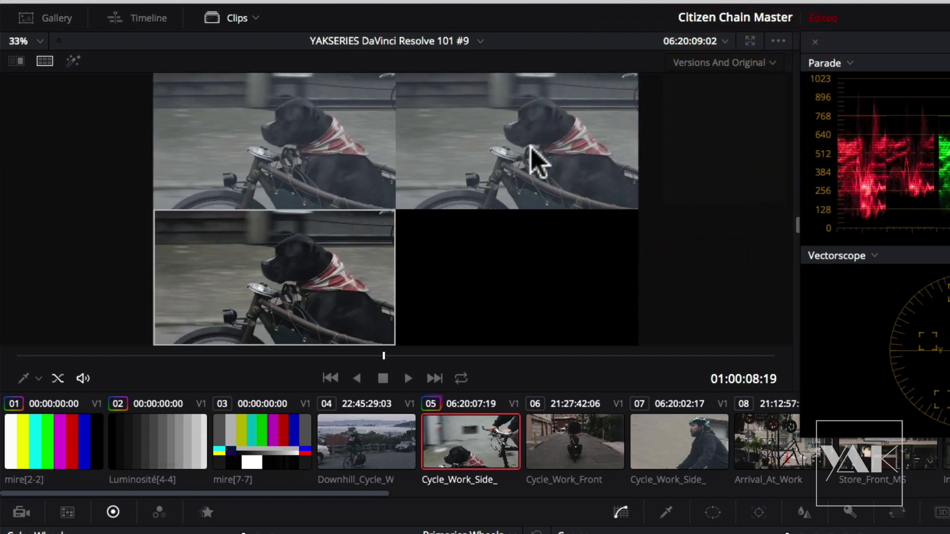
pyautogui.click(725, 62)
pyautogui.click(720, 90)
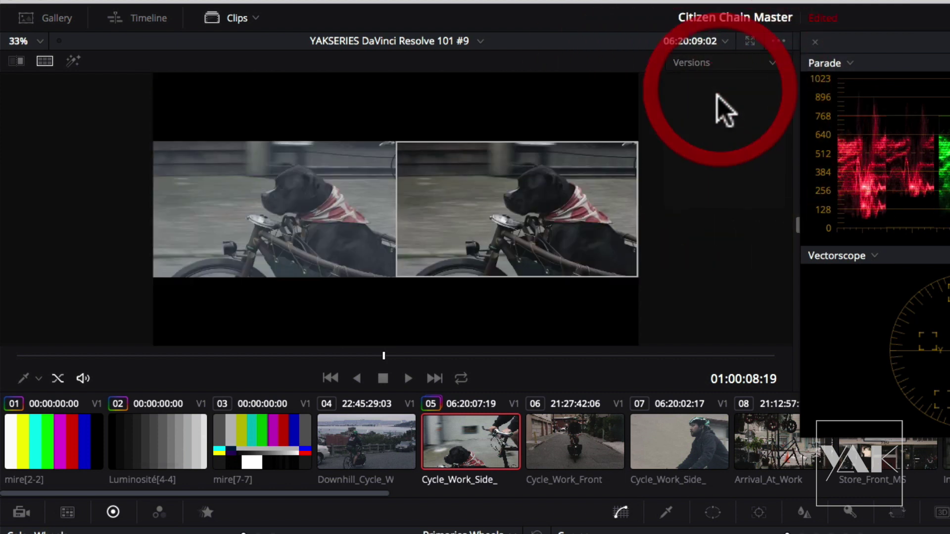
# - Show Neighbor Clips in the split screen and make clip 07, Cycle_Work_Side_, the current clip
pyautogui.click(724, 63)
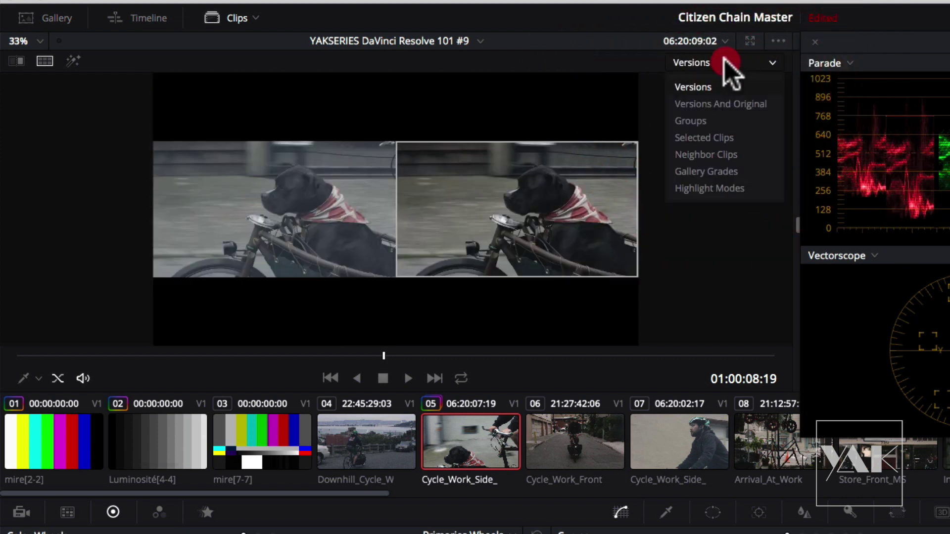
pyautogui.click(715, 156)
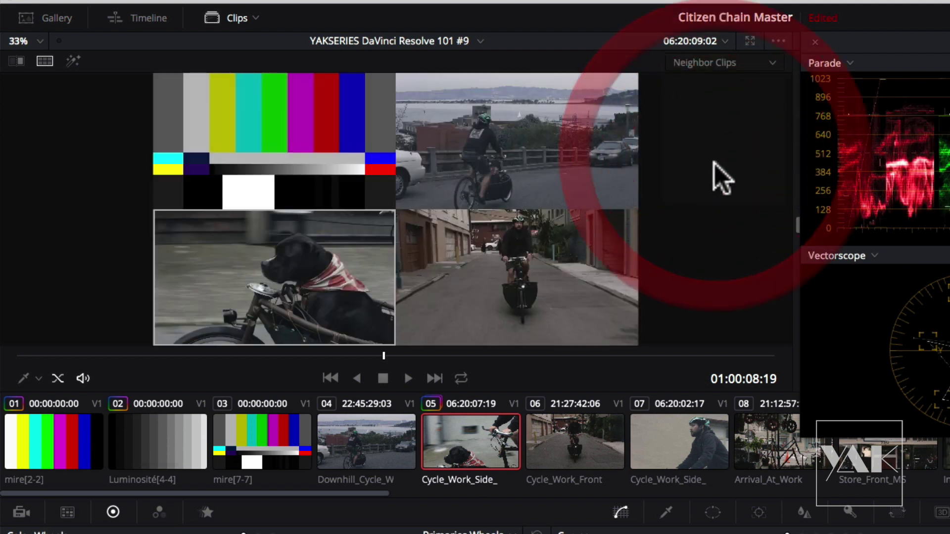
pyautogui.click(666, 433)
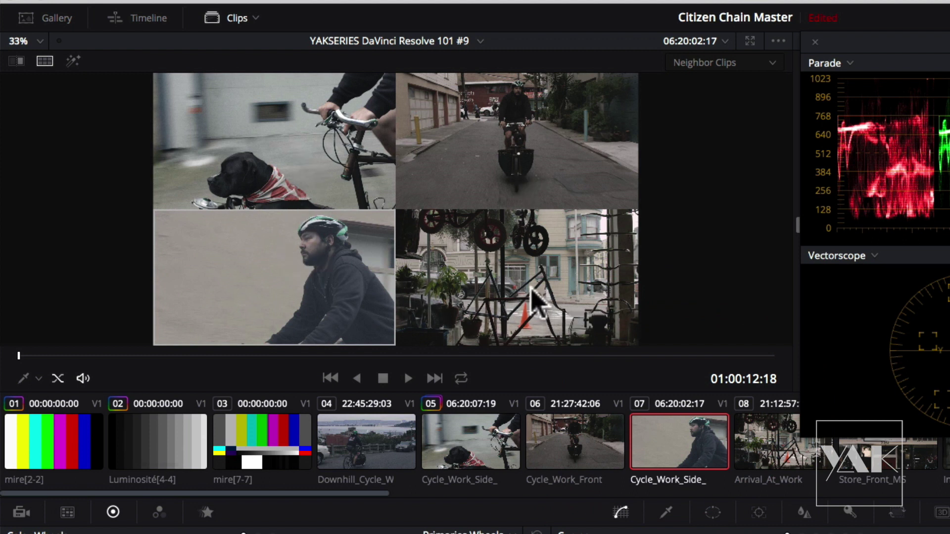
# - View clip 07 in the split screen as Versions, and as Versions And Original
pyautogui.click(770, 63)
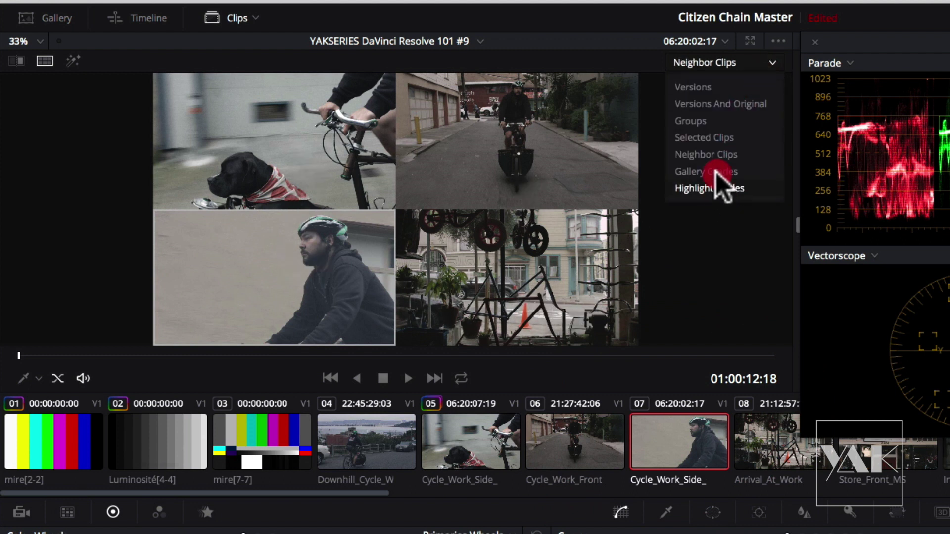
pyautogui.click(708, 87)
pyautogui.click(728, 62)
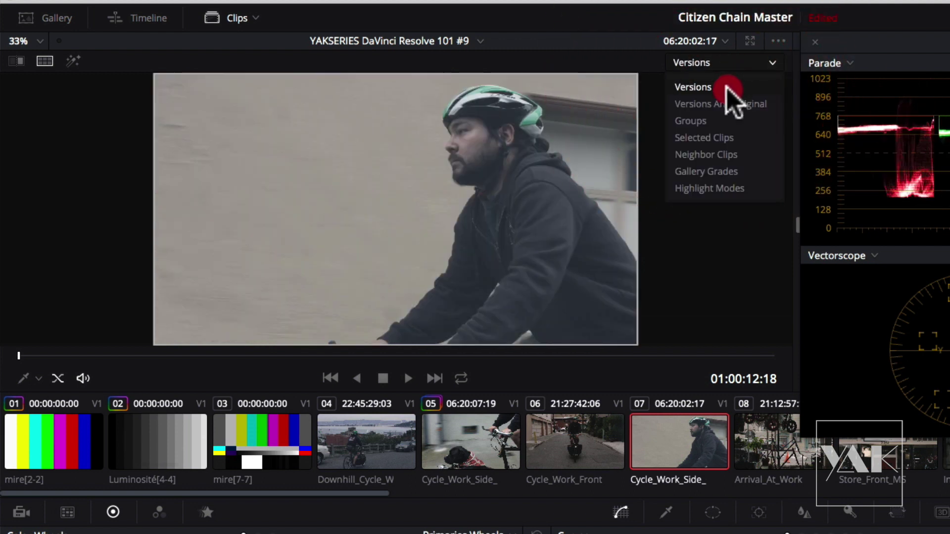
pyautogui.click(733, 104)
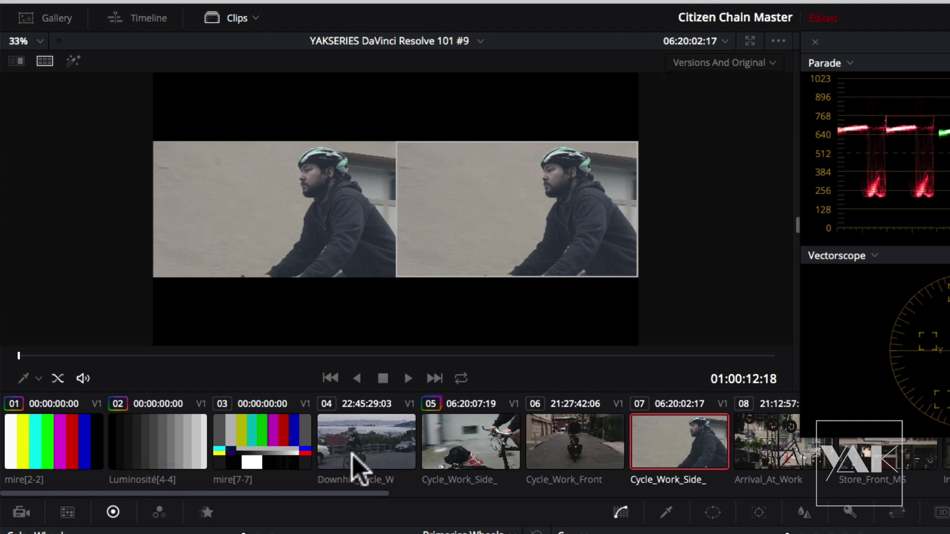
# - Return to clip 05, set the split screen to Versions, and look over the other split-screen modes
pyautogui.click(467, 450)
pyautogui.click(730, 64)
pyautogui.click(730, 85)
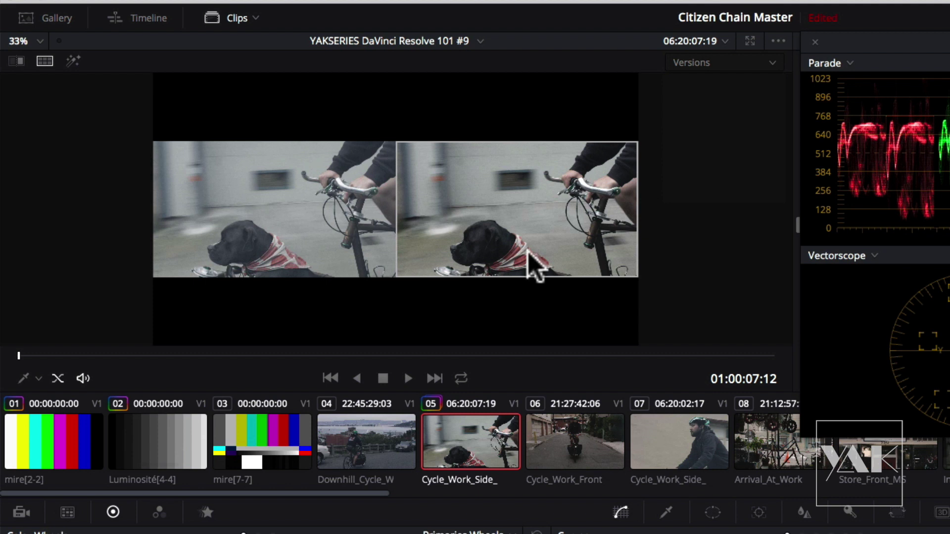
pyautogui.click(717, 65)
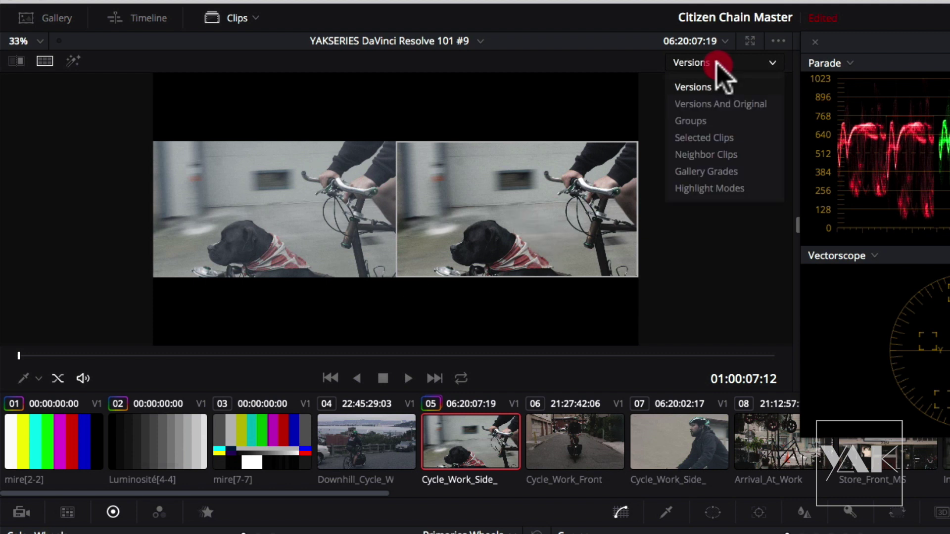
pyautogui.click(643, 77)
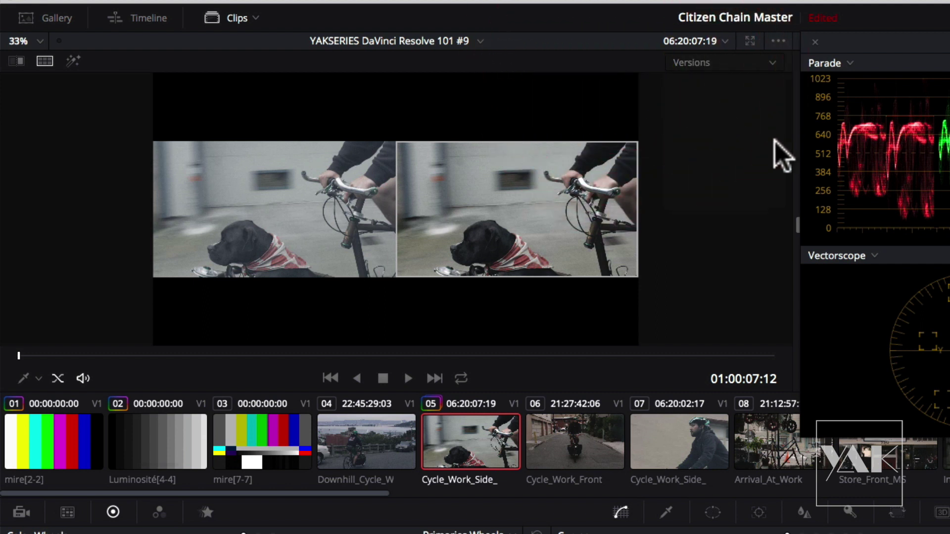
# - Uncover the node graph by lowering the Scopes window, reposition node 01, and turn off the split-screen view
pyautogui.moveTo(866, 43); pyautogui.dragTo(924, 372)
pyautogui.moveTo(934, 148); pyautogui.dragTo(872, 129)
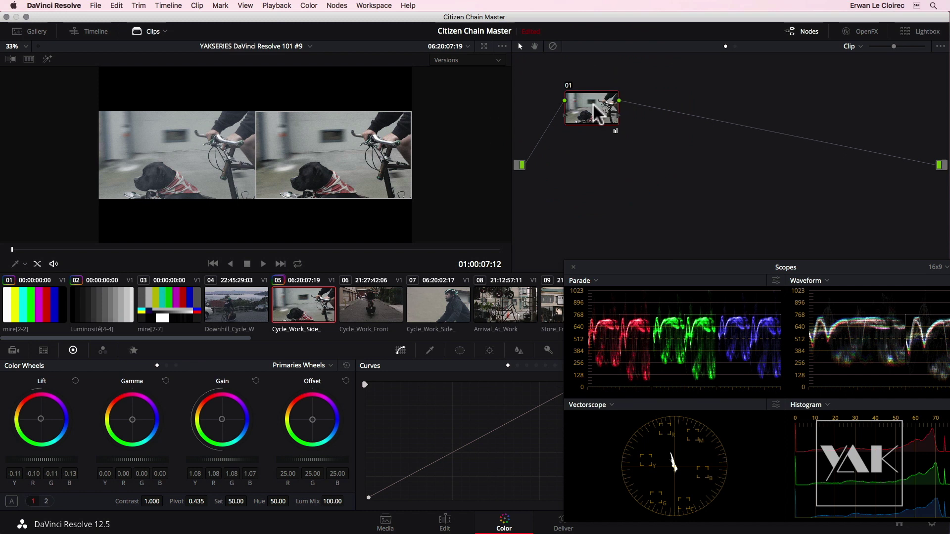
pyautogui.click(463, 58)
pyautogui.click(463, 58)
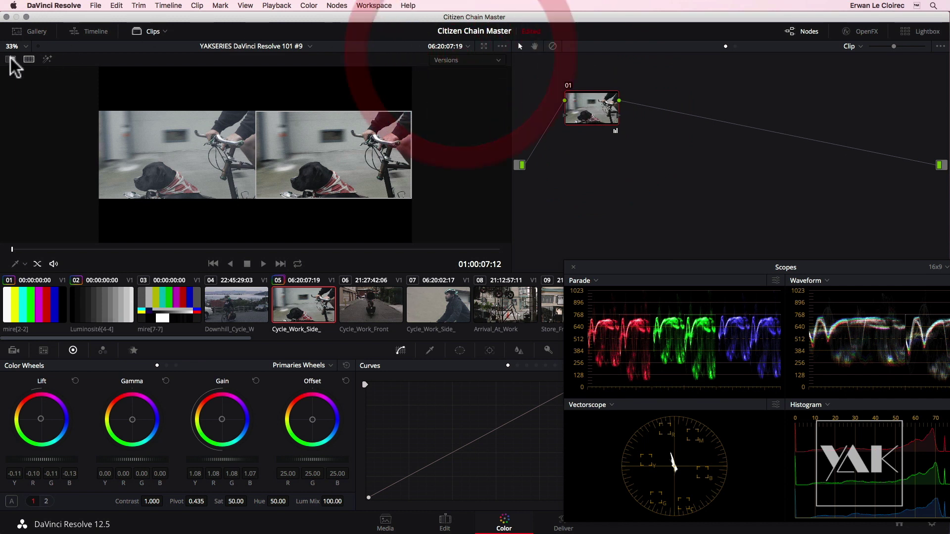
pyautogui.click(28, 58)
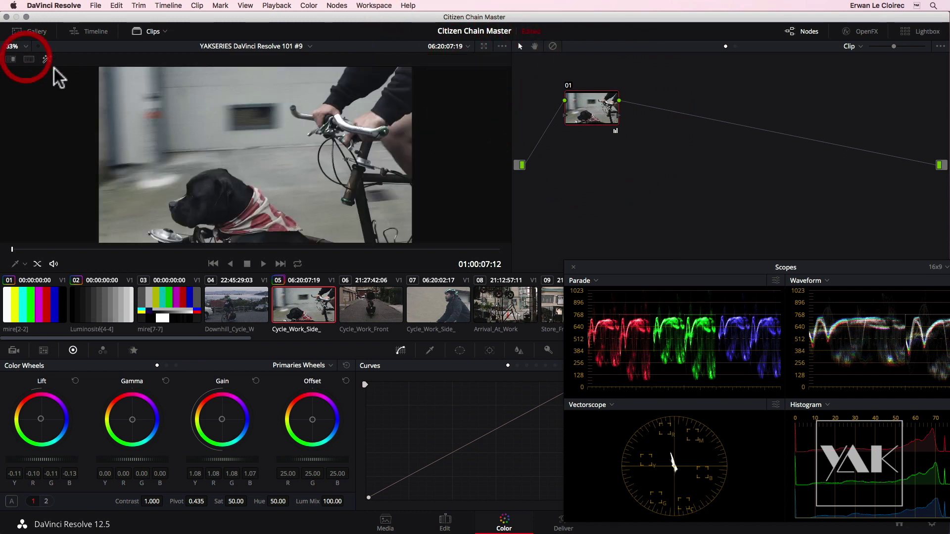
# - Bypass and restore the grade on clip 05 several times to compare the image before and after, ending with the grade enabled
pyautogui.click(552, 46)
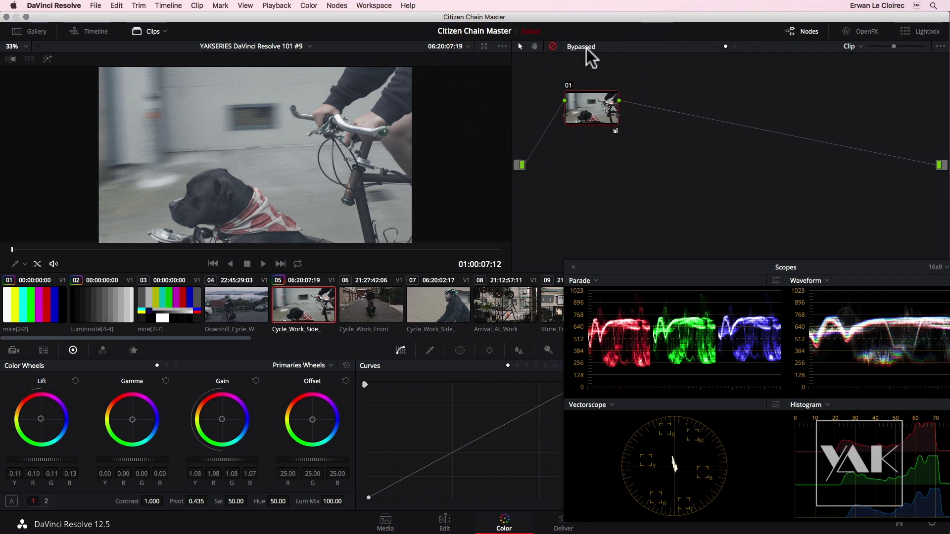
pyautogui.click(553, 46)
pyautogui.click(553, 46)
pyautogui.click(553, 46)
pyautogui.click(552, 46)
pyautogui.click(553, 48)
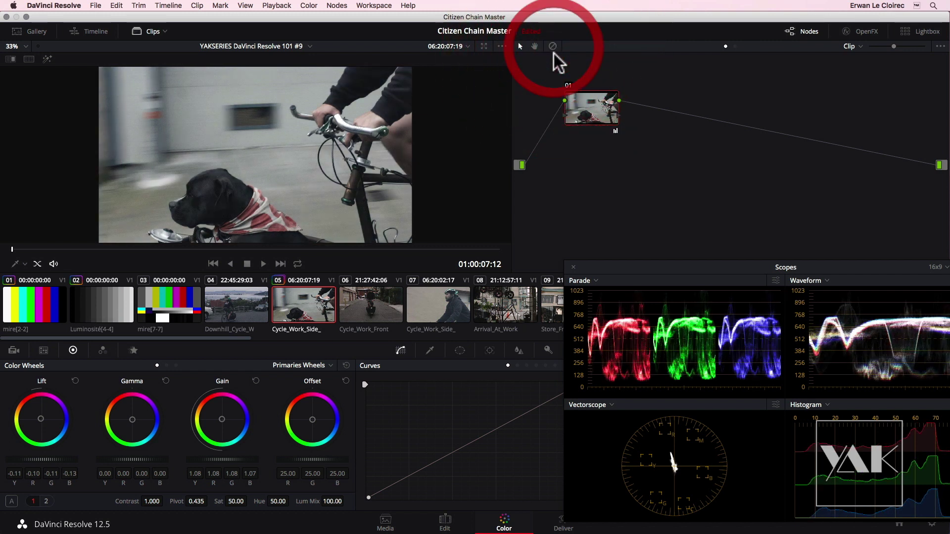
pyautogui.click(553, 47)
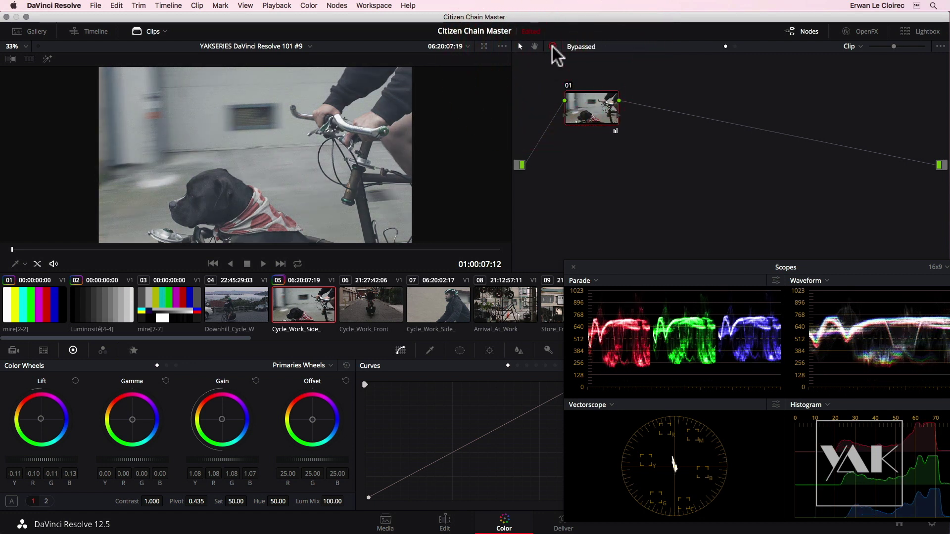
pyautogui.click(552, 47)
# - Move the Scopes window back over the node graph and scrub clip 04, Downhill_Cycle_W, to 22:45:29:00 to examine its levels
pyautogui.moveTo(682, 264); pyautogui.dragTo(619, 58)
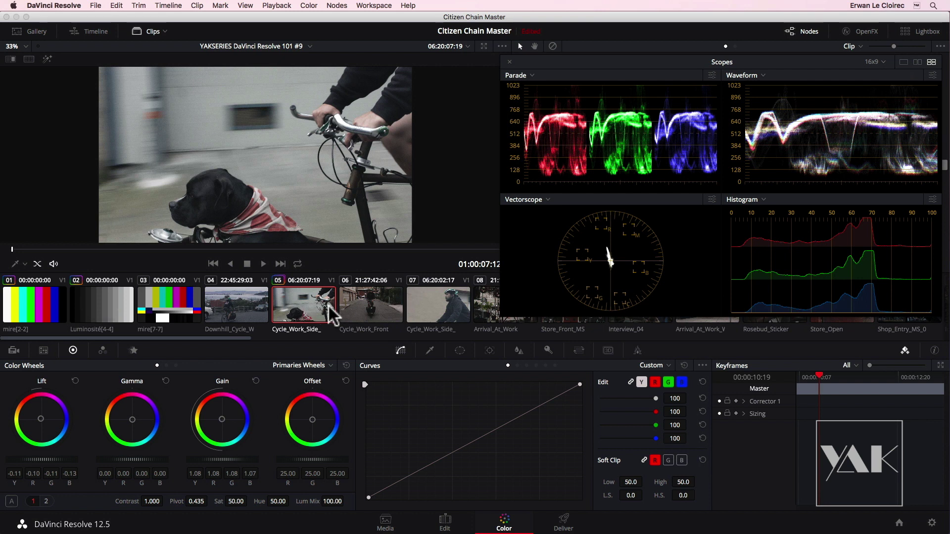
pyautogui.click(237, 307)
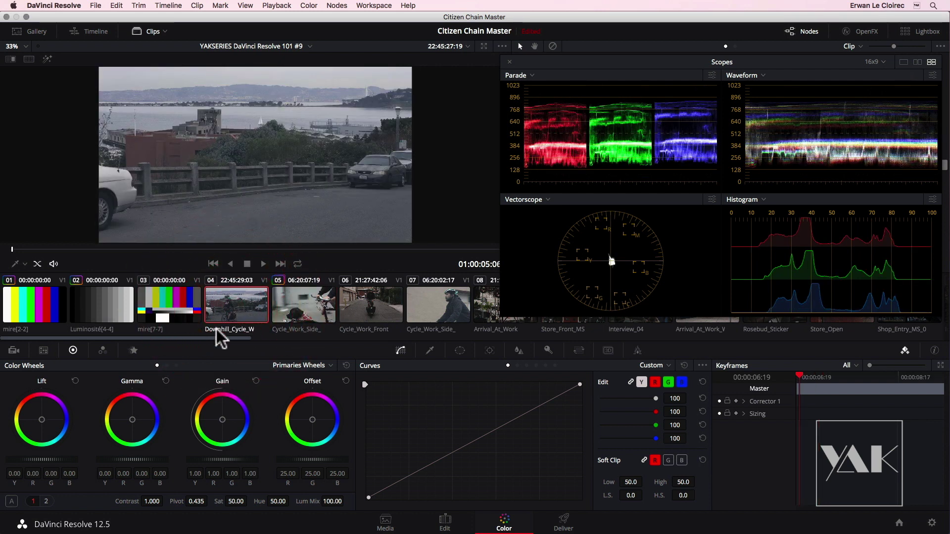
pyautogui.moveTo(93, 247); pyautogui.dragTo(278, 255)
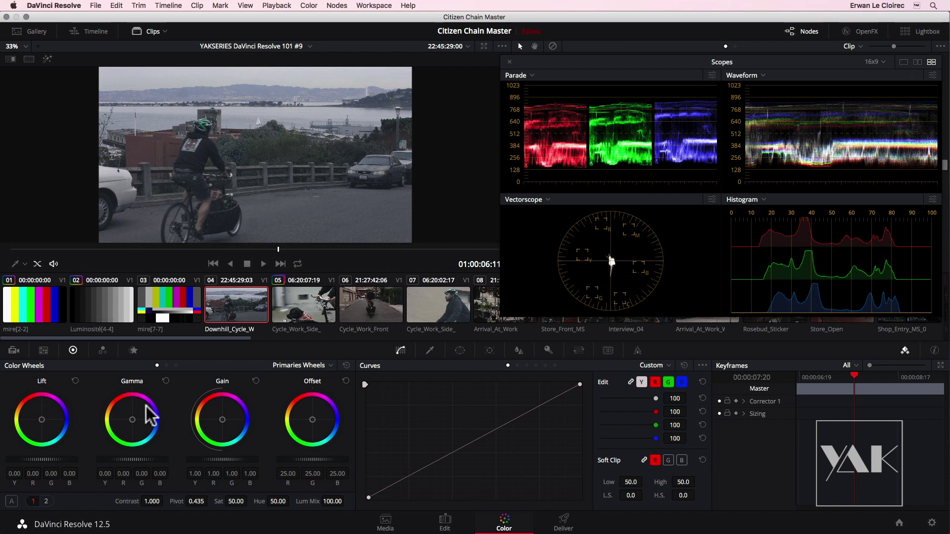
# - Select clip 02, Luminosité[4-4], show two scopes side by side, and arrange the Scopes window below a repositioned node 01
pyautogui.click(99, 305)
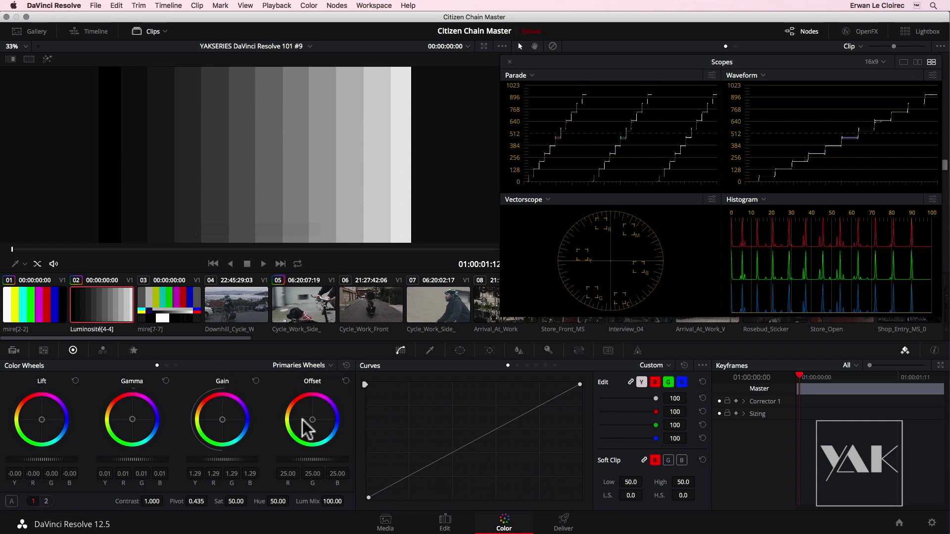
pyautogui.moveTo(640, 61); pyautogui.dragTo(636, 54)
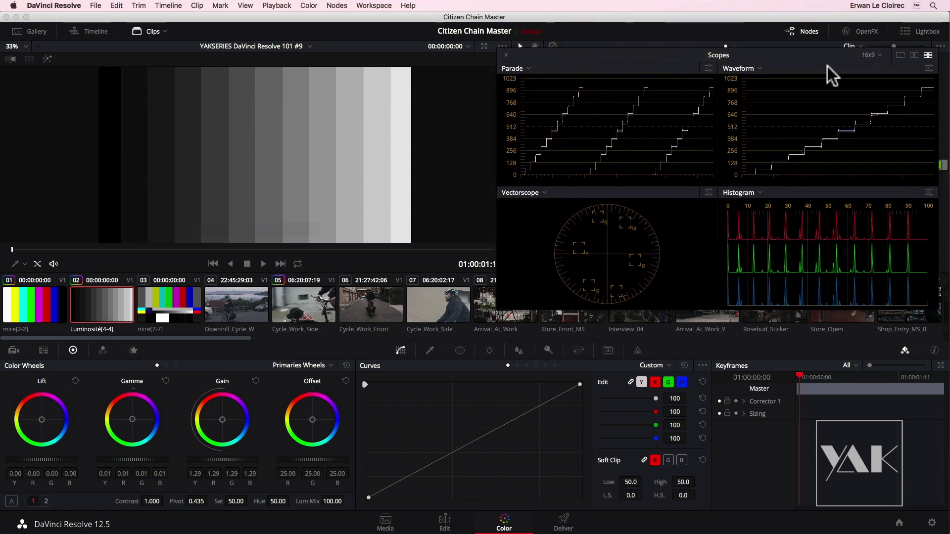
pyautogui.click(914, 55)
pyautogui.moveTo(738, 54); pyautogui.dragTo(761, 142)
pyautogui.moveTo(575, 102); pyautogui.dragTo(737, 101)
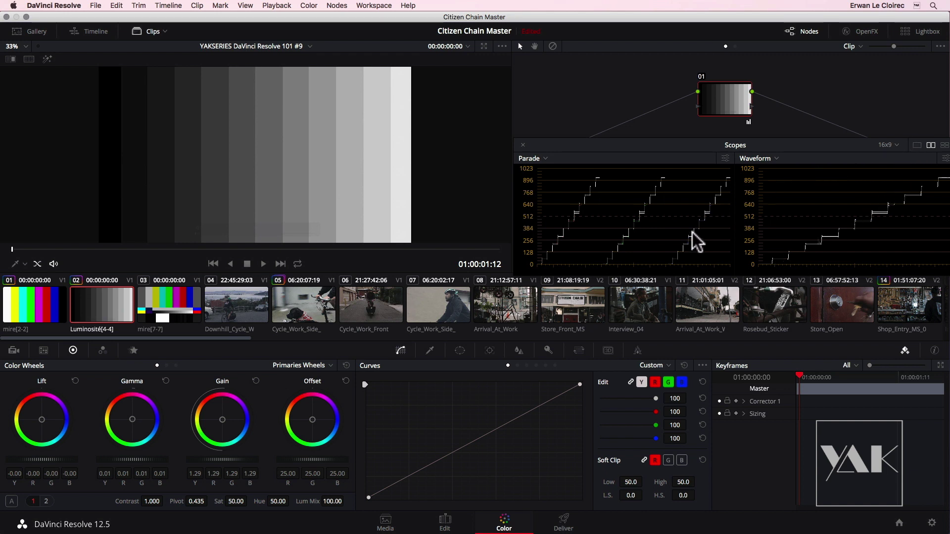
# - Show a single Waveform scope for clip 02 and shift the Scopes window slightly up and to the left
pyautogui.click(915, 144)
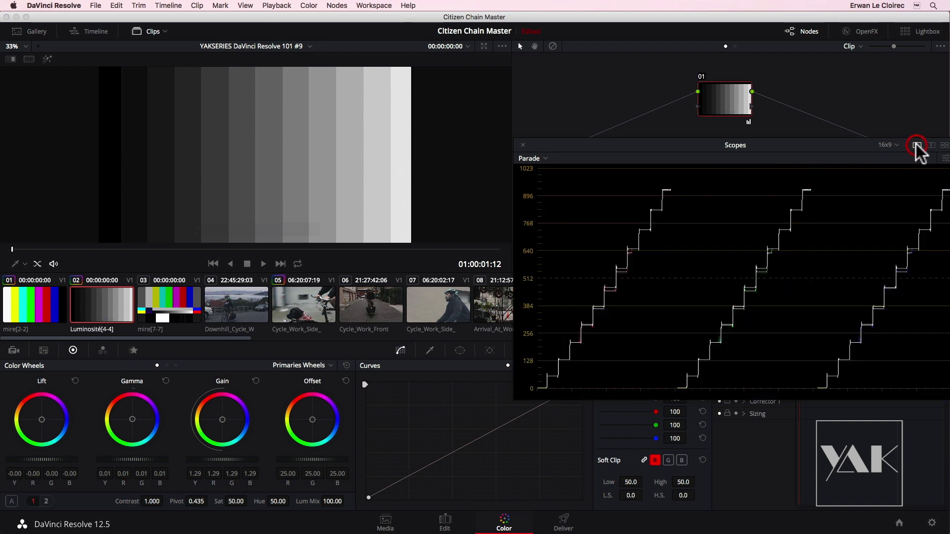
pyautogui.click(544, 159)
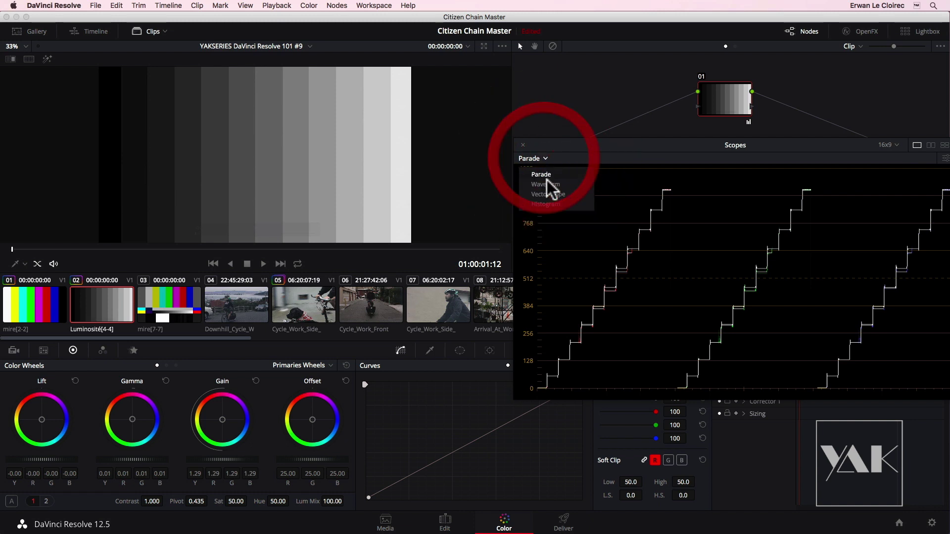
pyautogui.click(547, 180)
pyautogui.moveTo(614, 143); pyautogui.dragTo(601, 138)
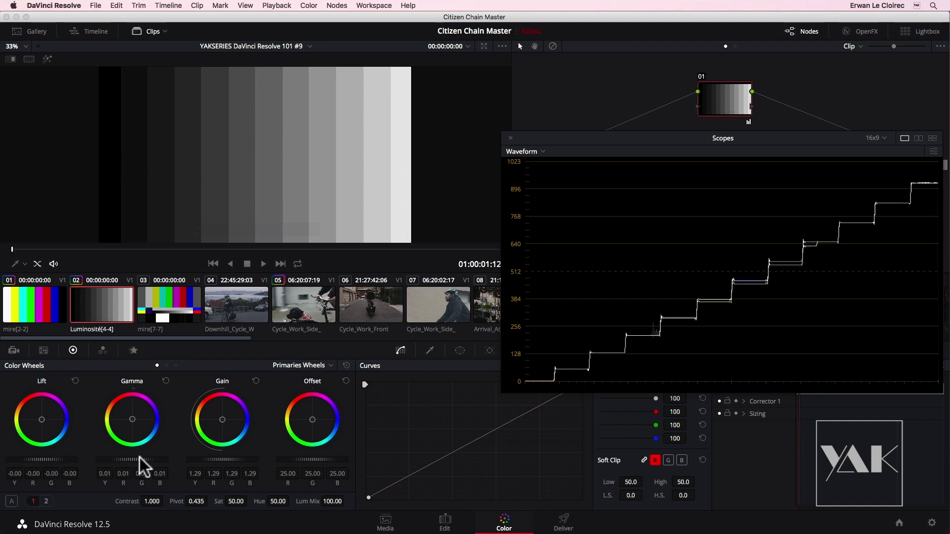
# - Demonstrate the Lift and Gain master wheels on clip 02, ending with Lift at 0.01 and Gain at 1.42
pyautogui.moveTo(34, 459); pyautogui.dragTo(98, 458)
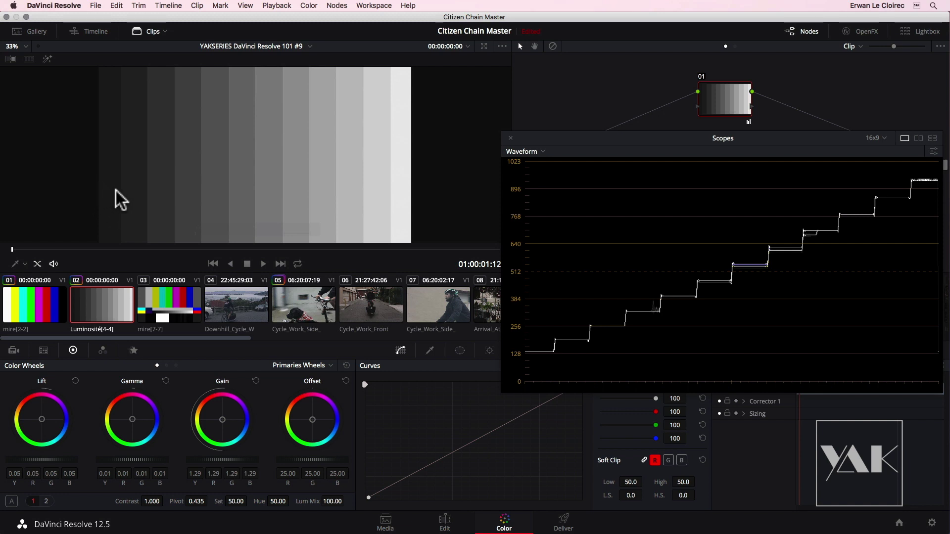
pyautogui.moveTo(57, 459); pyautogui.dragTo(3, 457)
pyautogui.moveTo(232, 460); pyautogui.dragTo(265, 455)
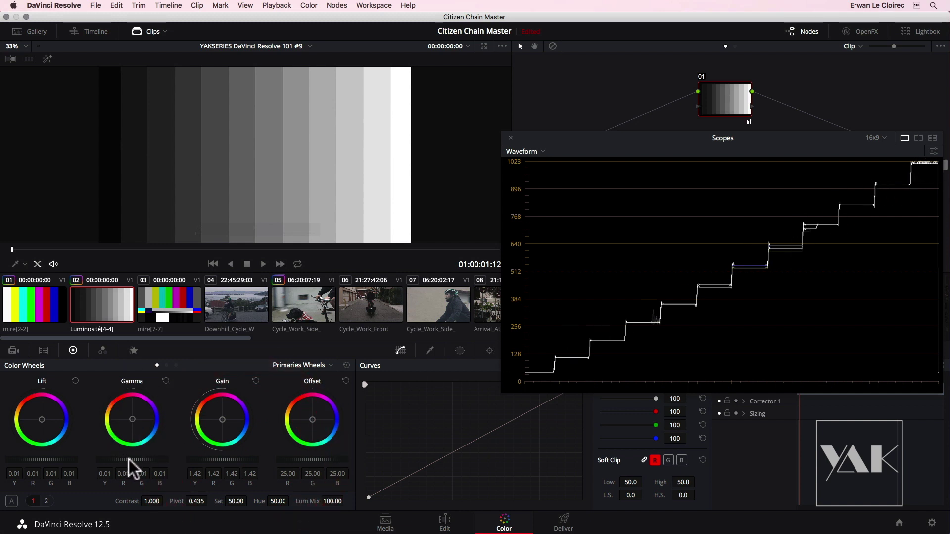
# - Demonstrate the Gamma and Offset master wheels on clip 02, lowering Gamma to -0.03 and Offset to 22.30
pyautogui.moveTo(136, 461); pyautogui.dragTo(96, 459)
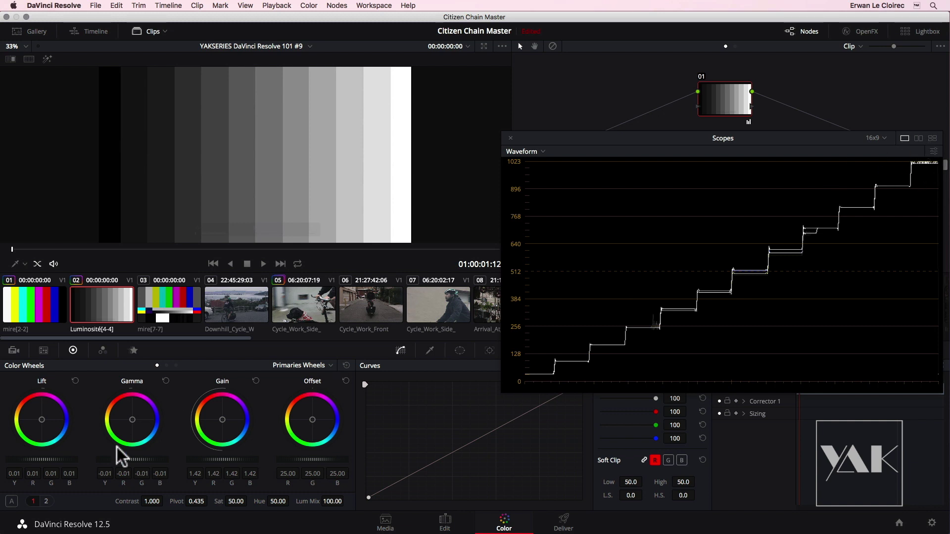
pyautogui.moveTo(147, 458); pyautogui.dragTo(99, 452)
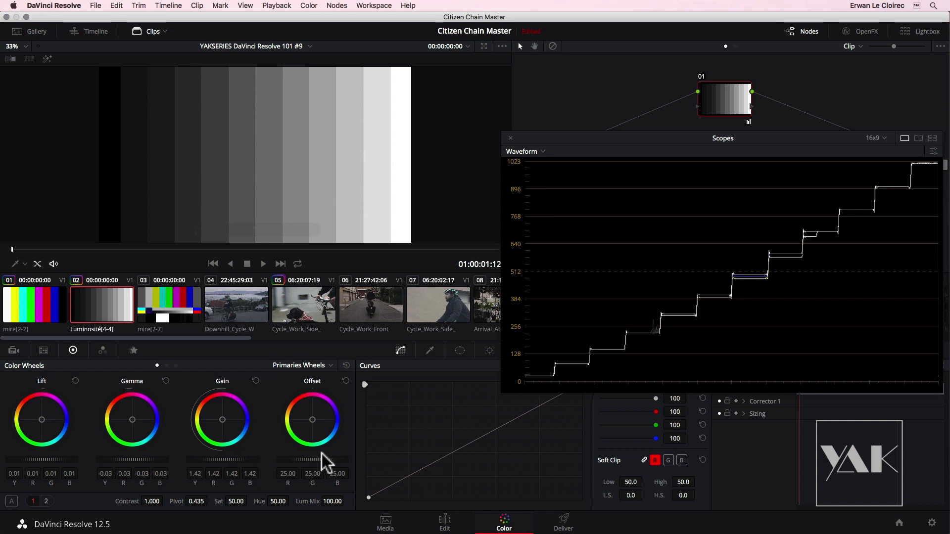
pyautogui.moveTo(306, 459); pyautogui.dragTo(425, 429)
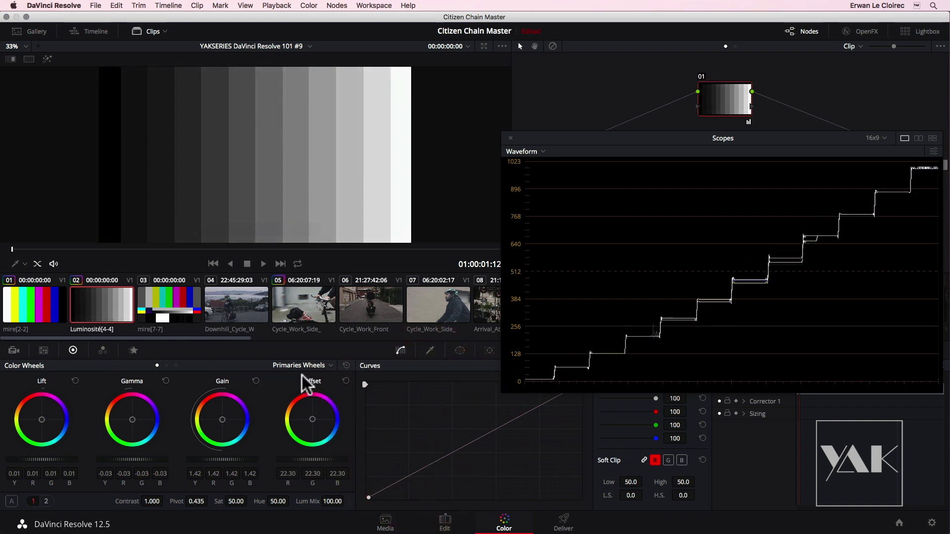
# - Reset Lift, Gamma and Gain on clip 02, including all remaining primaries adjustments such as Offset
pyautogui.click(75, 381)
pyautogui.click(166, 381)
pyautogui.click(256, 381)
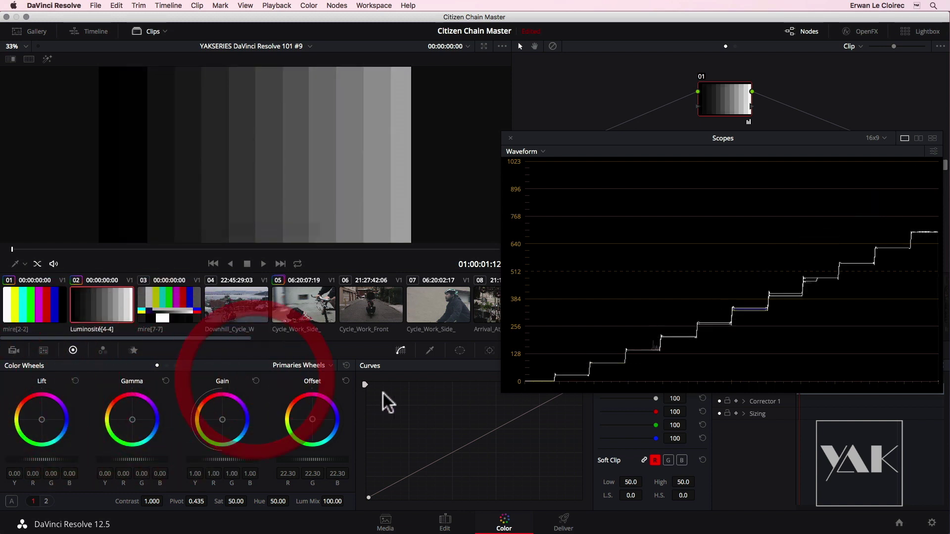
pyautogui.click(346, 365)
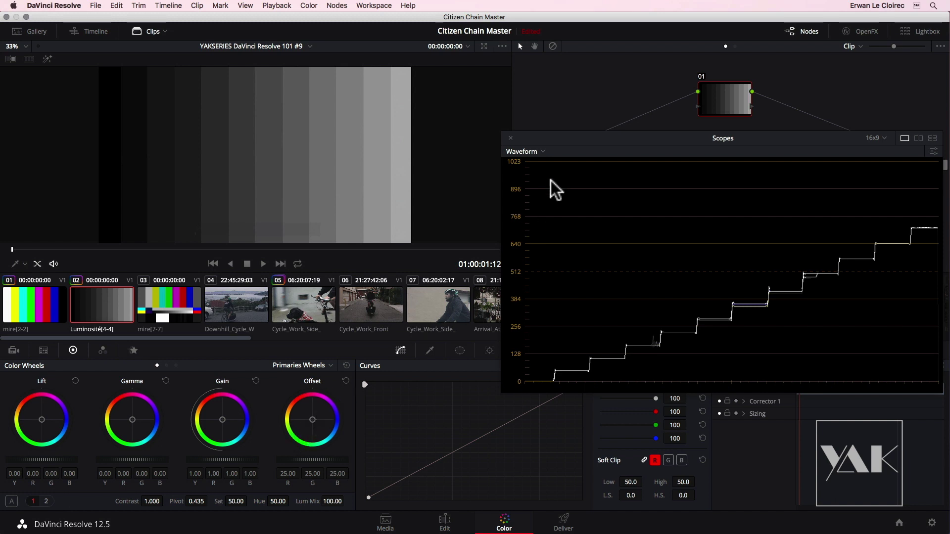
# - On clip 04, Downhill_Cycle_W, set Lift to -0.06, Gain to 1.10 and Gamma to -0.02, checking the frame at 22:45:28:22
pyautogui.click(230, 305)
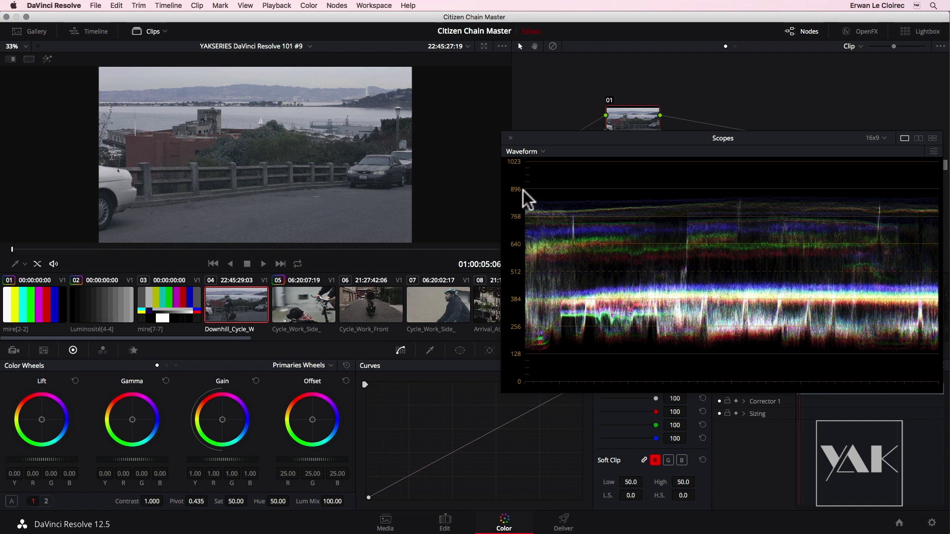
pyautogui.moveTo(57, 459); pyautogui.dragTo(8, 453)
pyautogui.moveTo(4, 456)
pyautogui.mouseDown()
pyautogui.moveTo(30, 458)
pyautogui.moveTo(20, 457)
pyautogui.mouseUp()
pyautogui.moveTo(219, 458); pyautogui.dragTo(277, 458)
pyautogui.click(139, 456)
pyautogui.click(244, 250)
pyautogui.moveTo(243, 250); pyautogui.dragTo(260, 249)
pyautogui.moveTo(140, 458)
pyautogui.mouseDown()
pyautogui.moveTo(104, 455)
pyautogui.moveTo(144, 455)
pyautogui.moveTo(118, 456)
pyautogui.mouseUp()
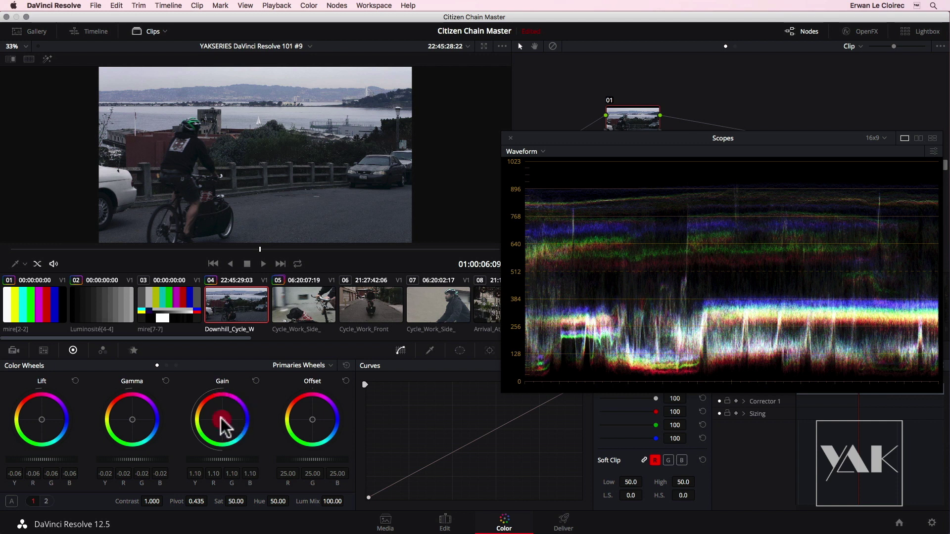
# - Tint clip 04 by shifting the Gain color balance toward red and the Lift color balance toward blue
pyautogui.moveTo(218, 416); pyautogui.dragTo(211, 400)
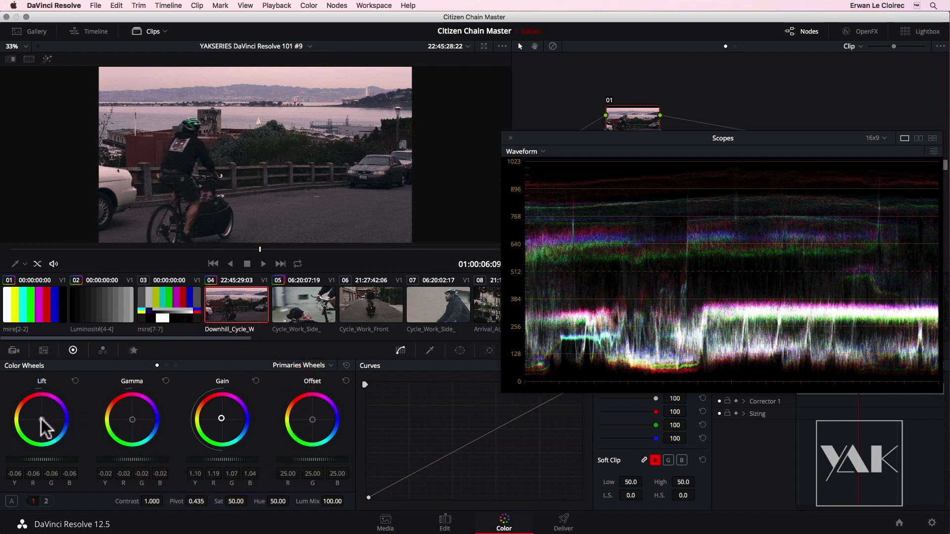
pyautogui.moveTo(42, 420); pyautogui.dragTo(56, 428)
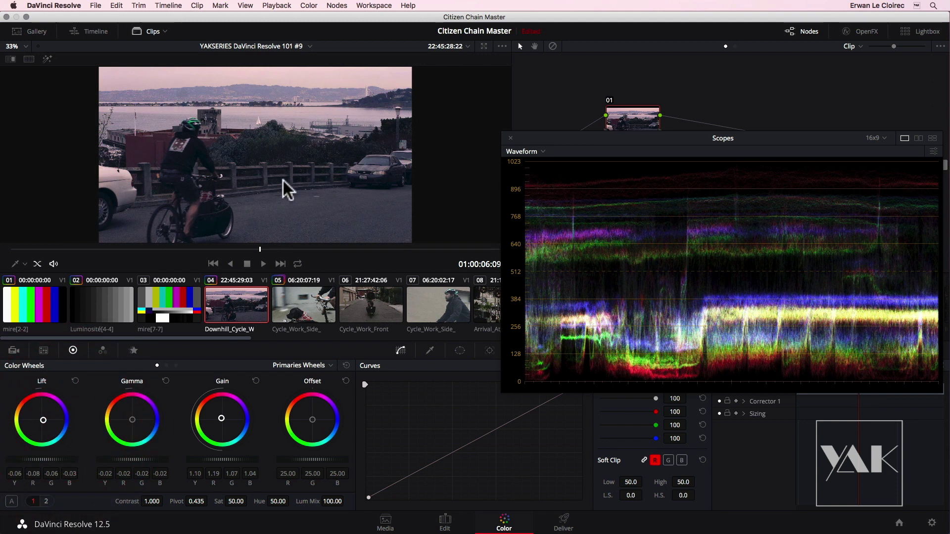
# - Compare clip 04 in a Versions And Original split screen, enlarge the viewer, and move the Scopes window below the images
pyautogui.click(29, 59)
pyautogui.click(477, 60)
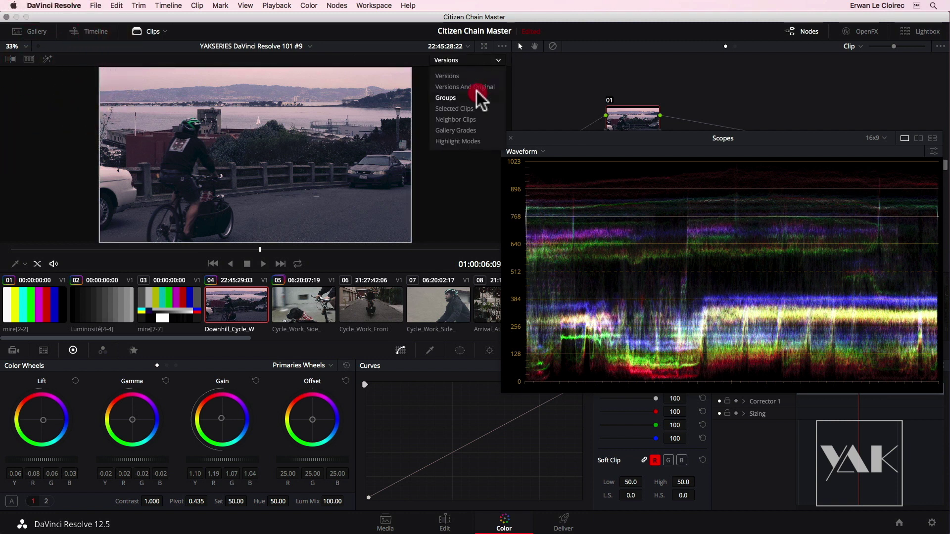
pyautogui.click(477, 88)
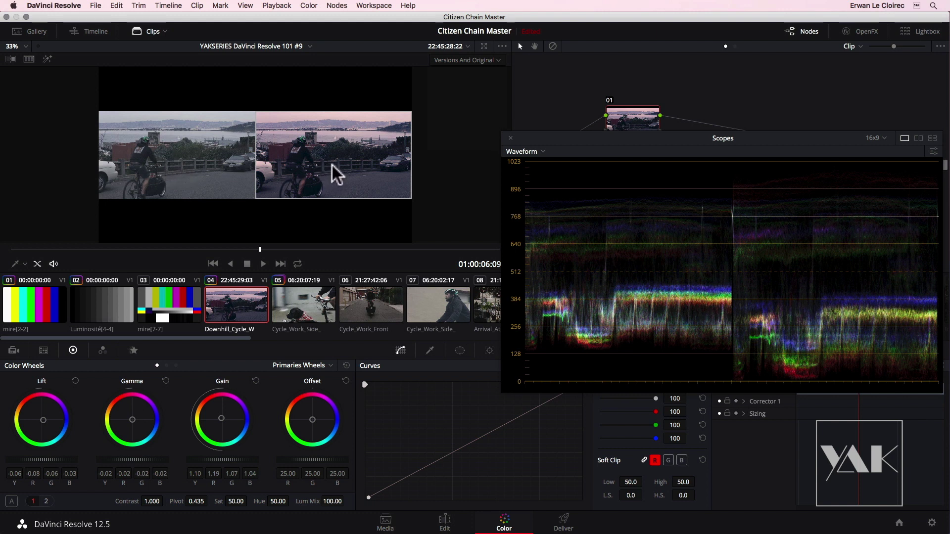
pyautogui.click(484, 46)
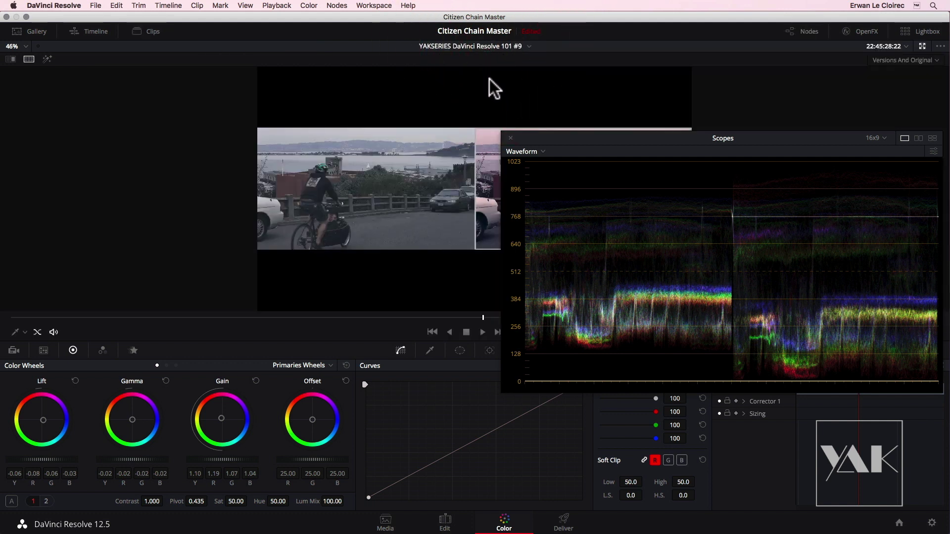
pyautogui.moveTo(562, 134); pyautogui.dragTo(563, 272)
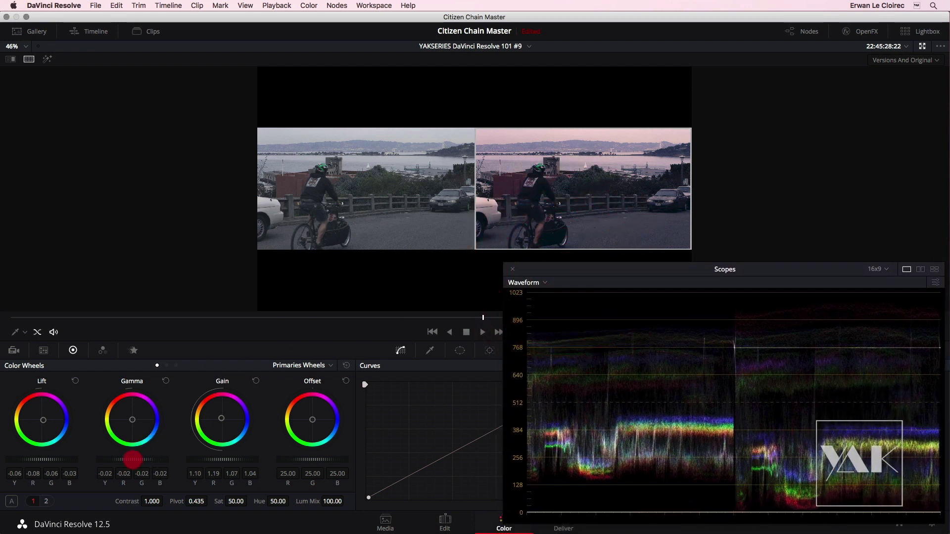
# - Fine-tune clip 04's midtones and raise its master Gain to 1.13, keeping Gamma at -0.02, and nudge the Scopes window
pyautogui.moveTo(105, 458); pyautogui.dragTo(155, 454)
pyautogui.moveTo(236, 461)
pyautogui.mouseDown()
pyautogui.moveTo(269, 462)
pyautogui.moveTo(238, 466)
pyautogui.mouseUp()
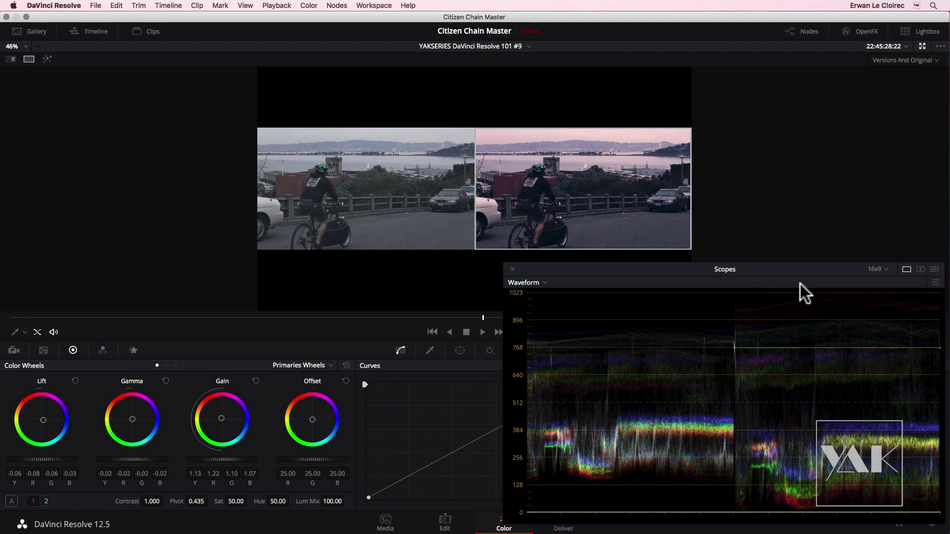
pyautogui.moveTo(764, 273); pyautogui.dragTo(759, 270)
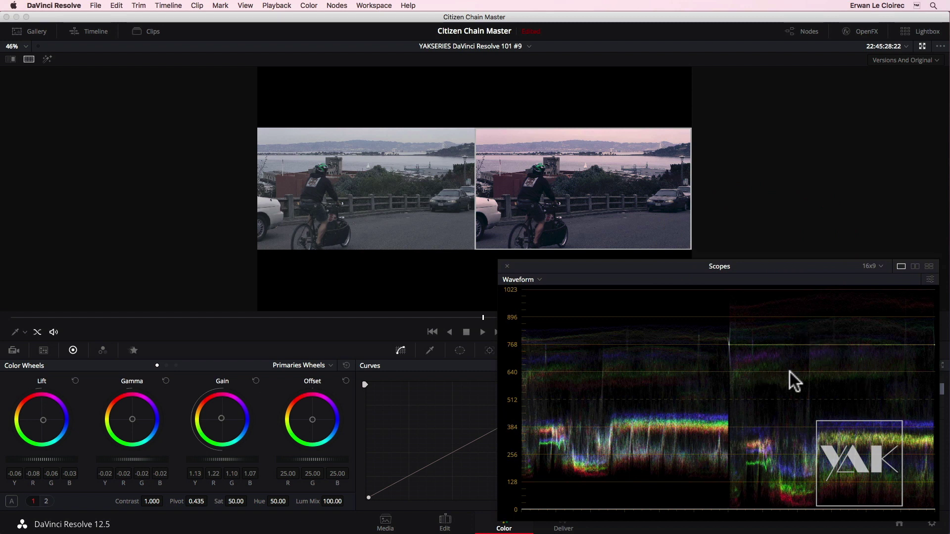
# - Restore the normal viewer size, move the Scopes window up beneath the node graph, and reposition node 01
pyautogui.click(922, 46)
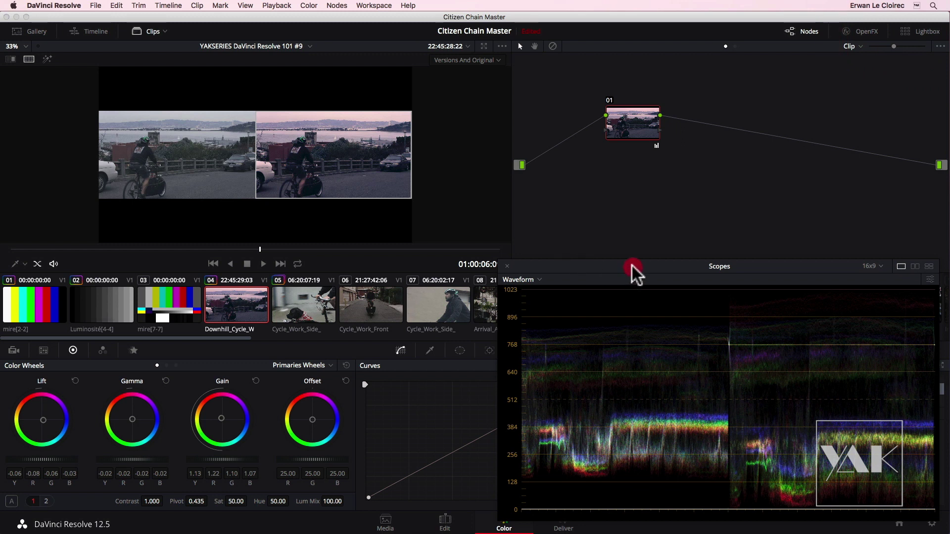
pyautogui.moveTo(632, 265); pyautogui.dragTo(647, 196)
pyautogui.moveTo(638, 119); pyautogui.dragTo(646, 109)
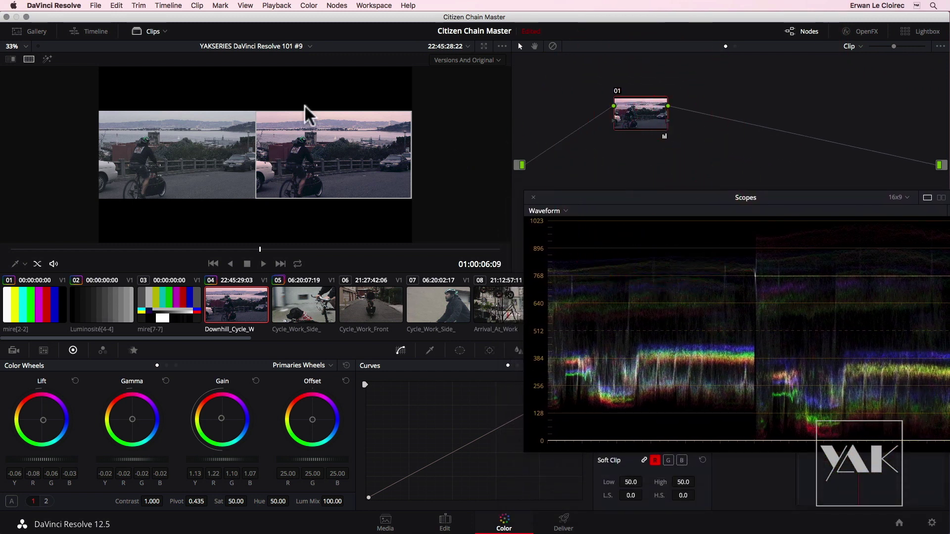
# - Show the gallery, turn off the split screen, and grab a still of graded clip 04
pyautogui.click(31, 32)
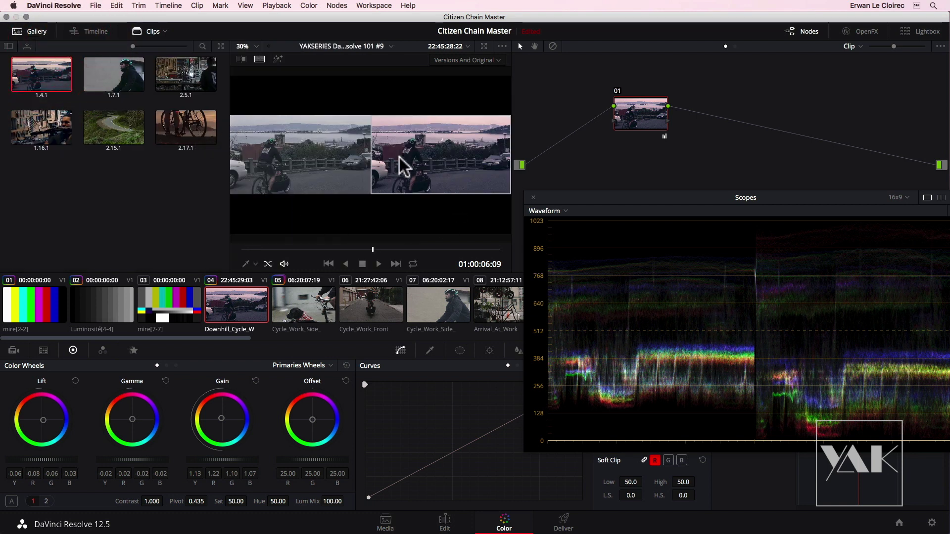
pyautogui.click(470, 60)
pyautogui.click(259, 59)
pyautogui.rightClick(357, 128)
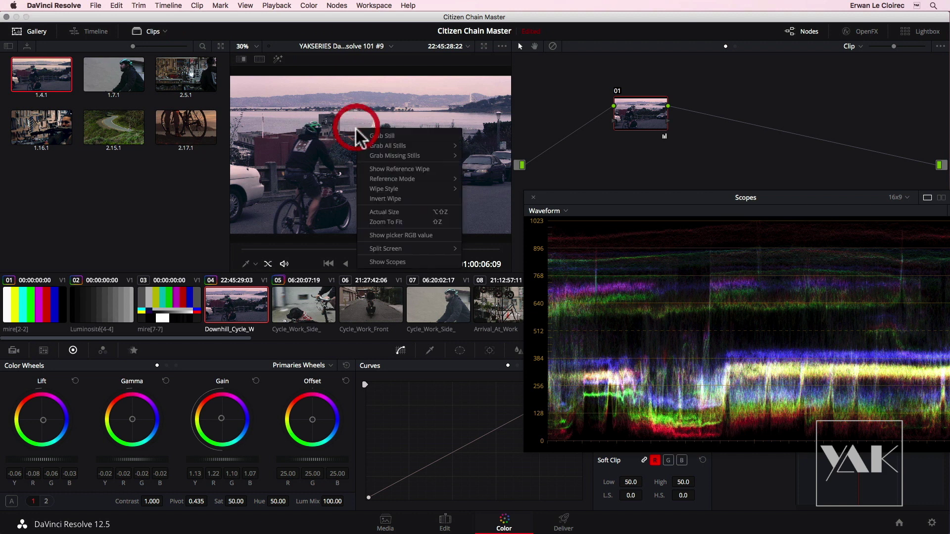
pyautogui.click(384, 135)
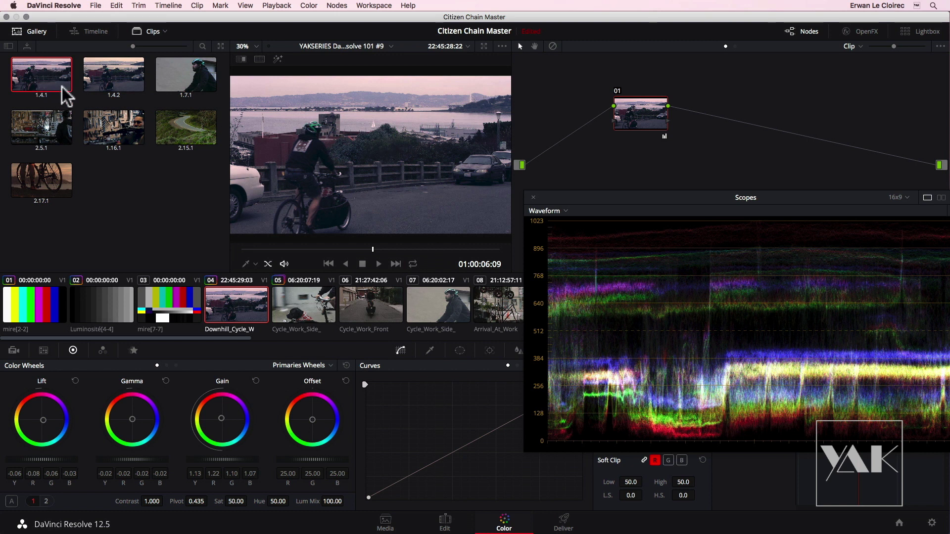
# - Apply gallery still 1.4.1 to clip 06, Cycle_Work_Front, and refine it with Lift -0.01, Gain 1.15 and Gamma -0.03
pyautogui.click(379, 312)
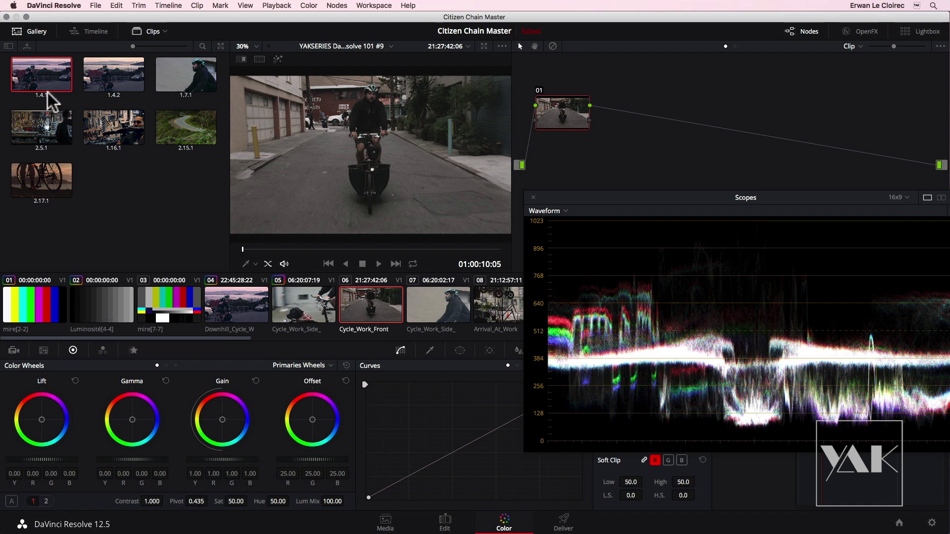
pyautogui.moveTo(48, 76); pyautogui.dragTo(565, 111)
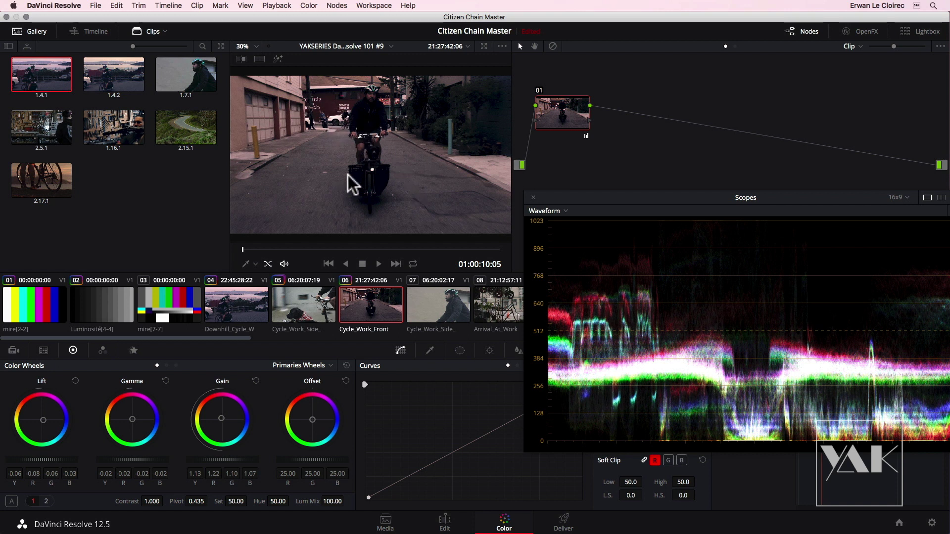
pyautogui.moveTo(49, 459); pyautogui.dragTo(92, 458)
pyautogui.moveTo(232, 459); pyautogui.dragTo(240, 459)
pyautogui.moveTo(120, 459); pyautogui.dragTo(105, 456)
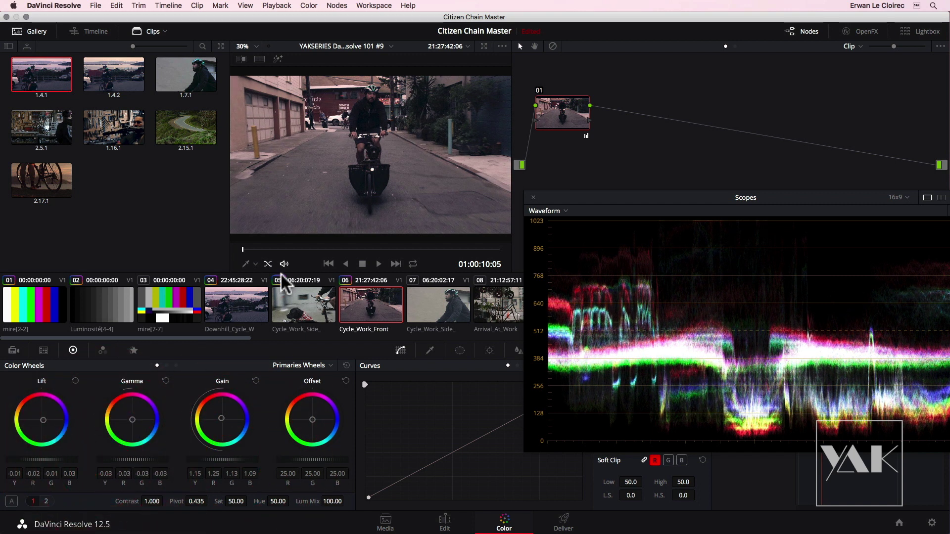
# - Switch back and forth between clips 04 and 06 to compare their grades, ending on clip 06
pyautogui.click(224, 304)
pyautogui.click(364, 309)
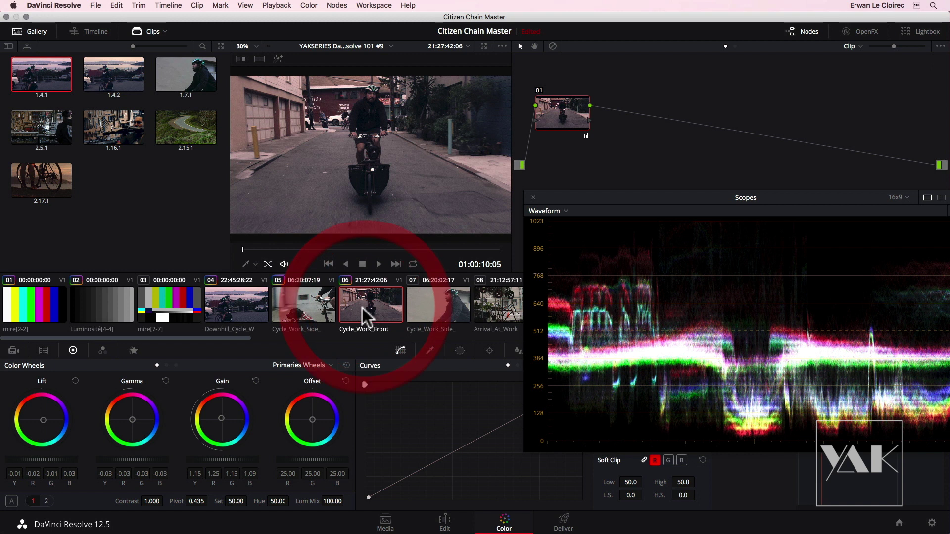
pyautogui.click(225, 308)
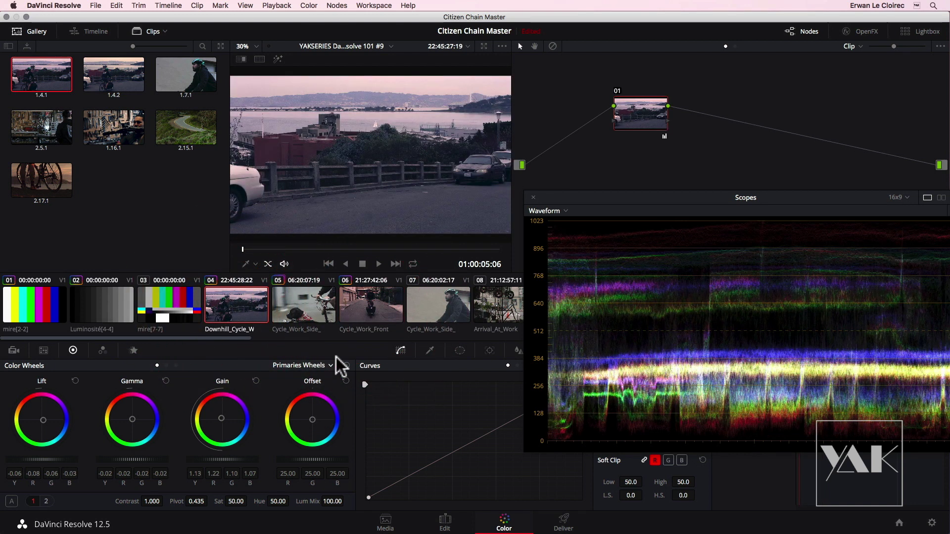
pyautogui.click(363, 311)
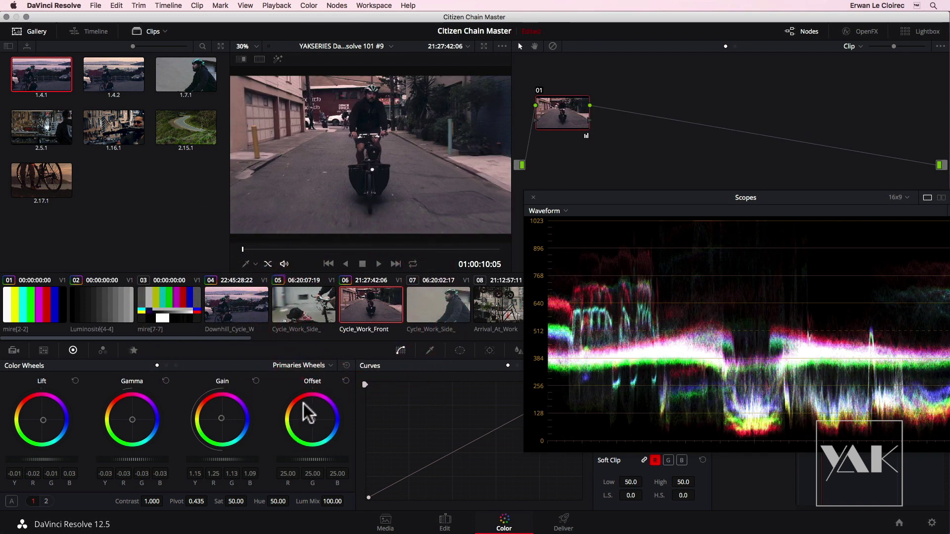
# - Close the floating Scopes window, display the built-in scopes as a Waveform, and reposition clip 06's node 01
pyautogui.click(532, 197)
pyautogui.click(905, 350)
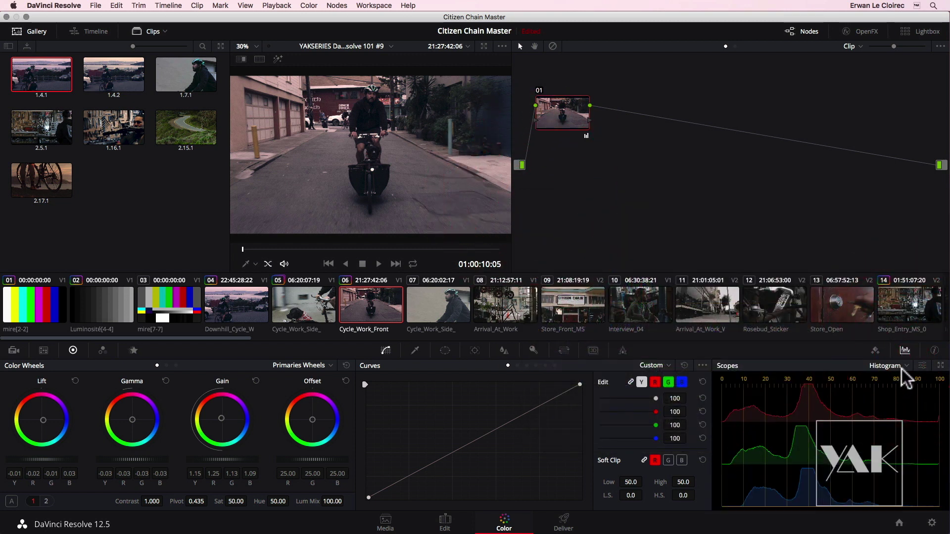
pyautogui.click(908, 367)
pyautogui.click(893, 391)
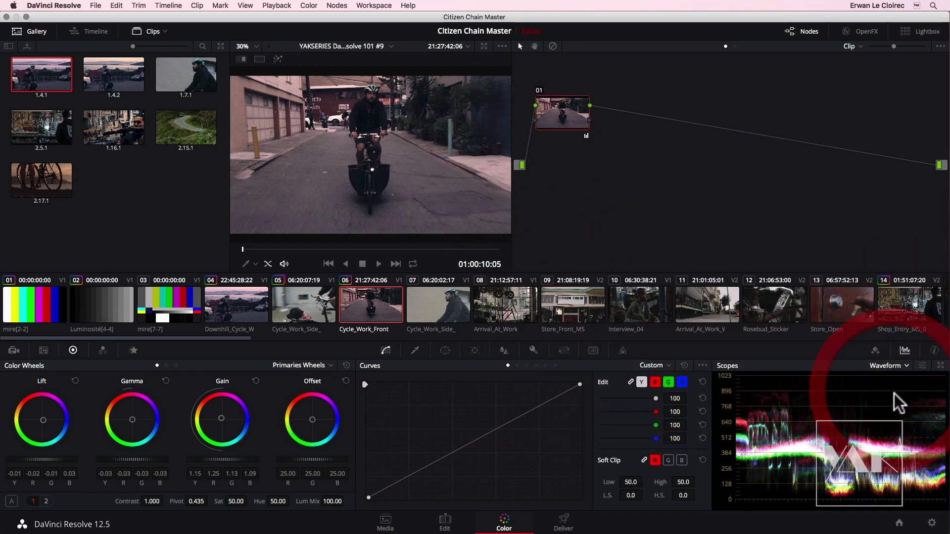
pyautogui.moveTo(592, 101); pyautogui.dragTo(635, 110)
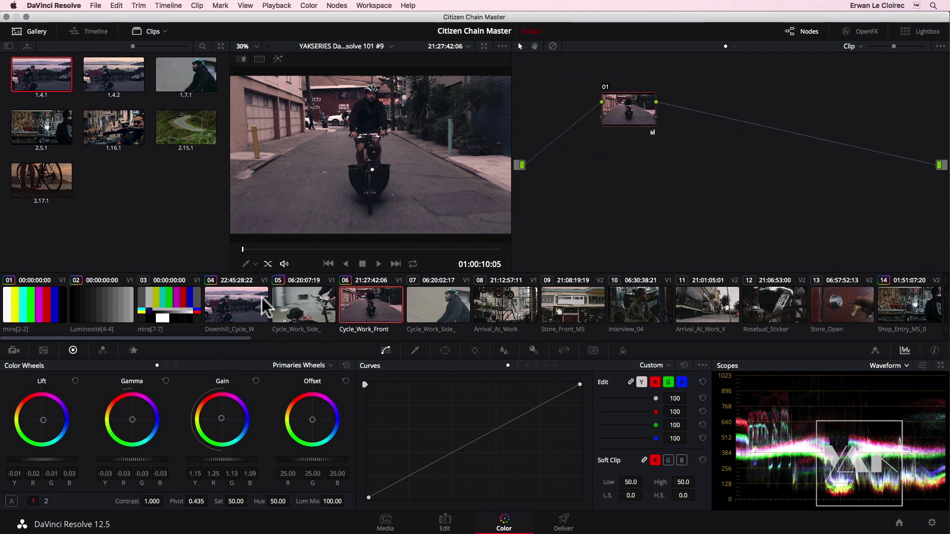
# - Select clip 07, Cycle_Work_Side_, reposition its node, and set Lift to -0.10, Gain to 1.10 and Gamma to -0.01
pyautogui.click(444, 309)
pyautogui.moveTo(612, 107); pyautogui.dragTo(592, 116)
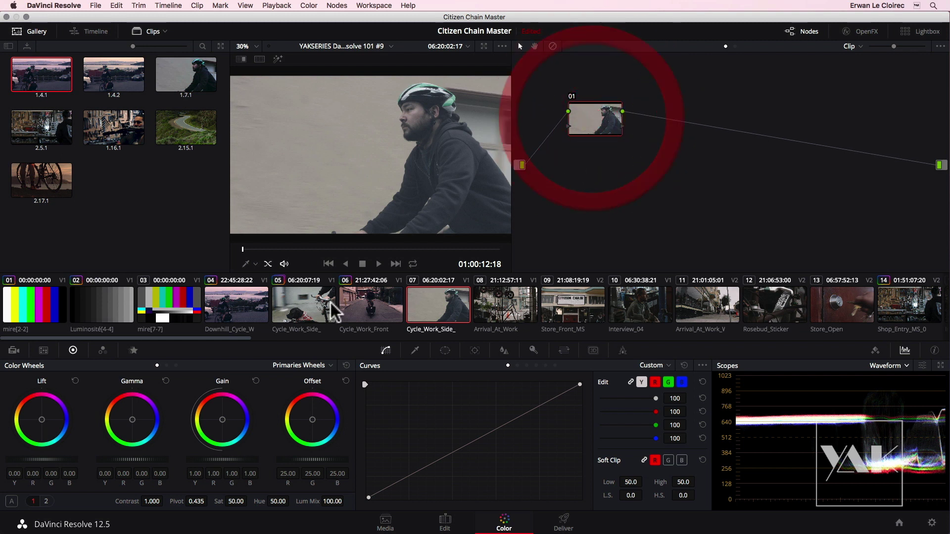
pyautogui.click(59, 459)
pyautogui.moveTo(59, 460); pyautogui.dragTo(13, 451)
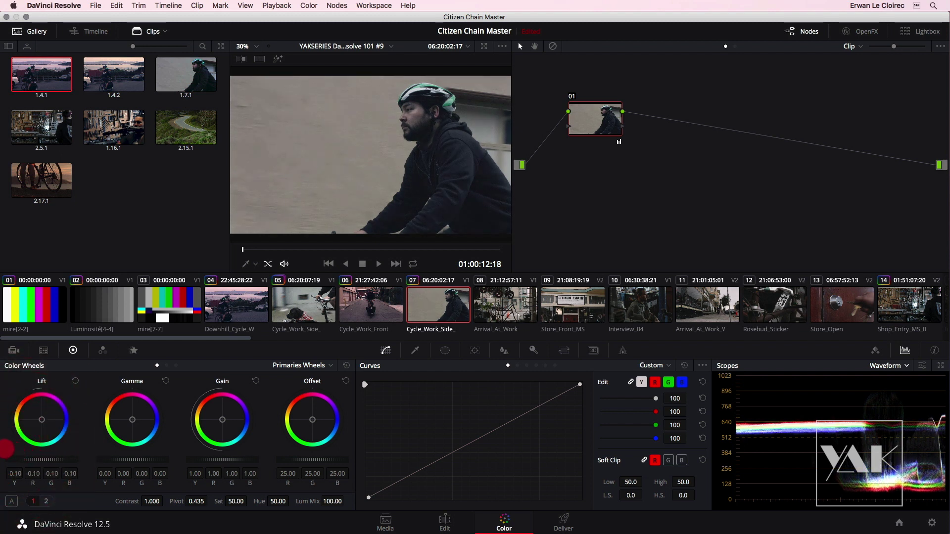
pyautogui.moveTo(218, 458); pyautogui.dragTo(276, 454)
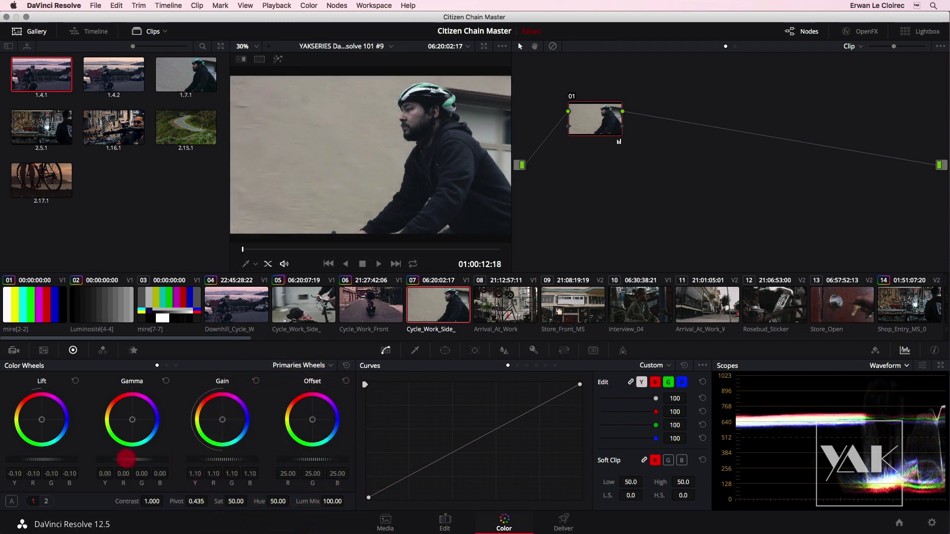
pyautogui.moveTo(120, 458); pyautogui.dragTo(113, 458)
# - Add a serial node after node 01 on clip 07, and arrange the two nodes in the graph
pyautogui.moveTo(597, 114); pyautogui.dragTo(577, 111)
pyautogui.rightClick(575, 109)
pyautogui.moveTo(592, 142)
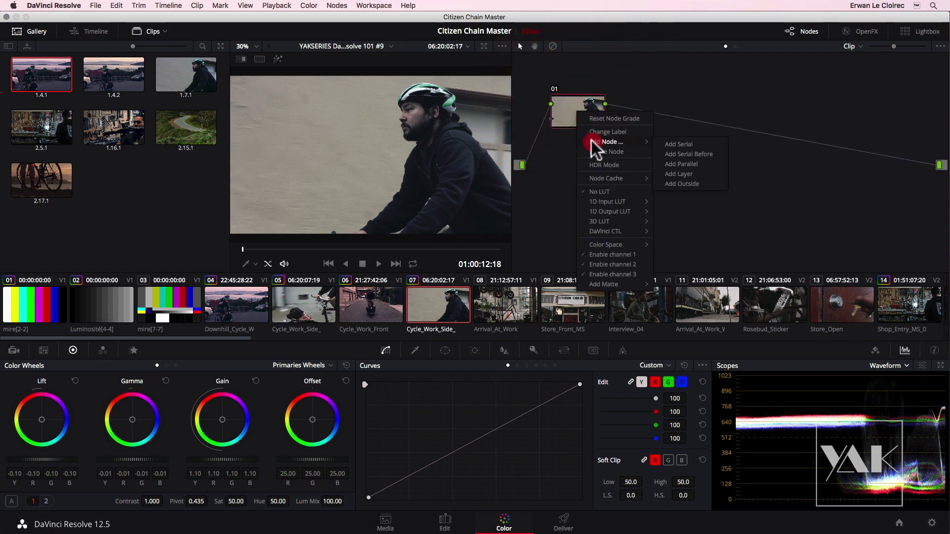
pyautogui.click(674, 145)
pyautogui.click(649, 106)
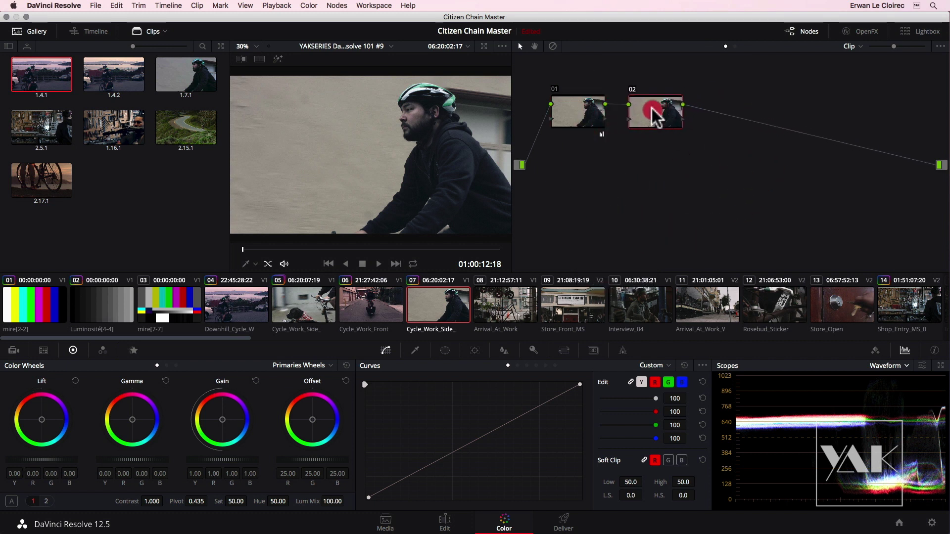
pyautogui.moveTo(579, 108)
pyautogui.mouseDown()
pyautogui.moveTo(555, 93)
pyautogui.moveTo(566, 109)
pyautogui.mouseUp()
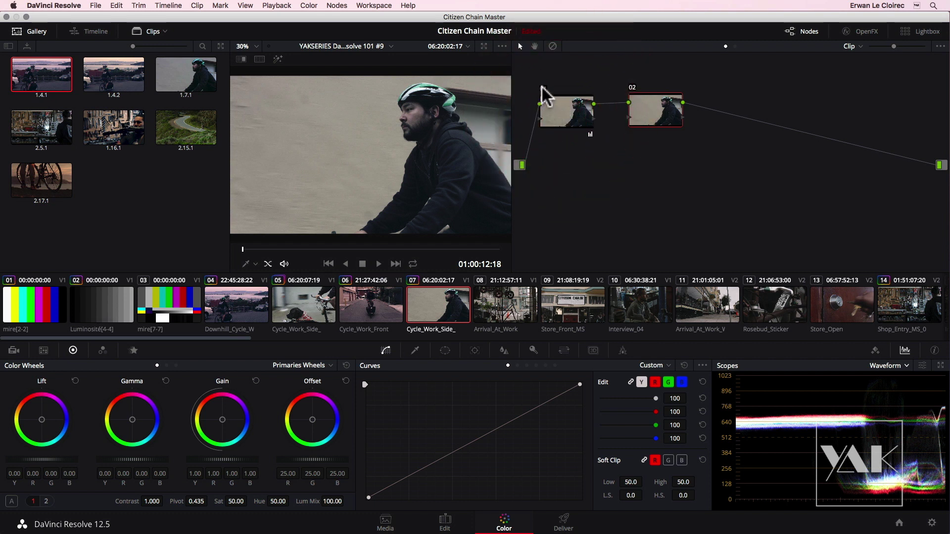
# - Toggle node 01 off and on to compare clip 07 with and without its grade, and nudge node 02
pyautogui.click(542, 88)
pyautogui.click(541, 89)
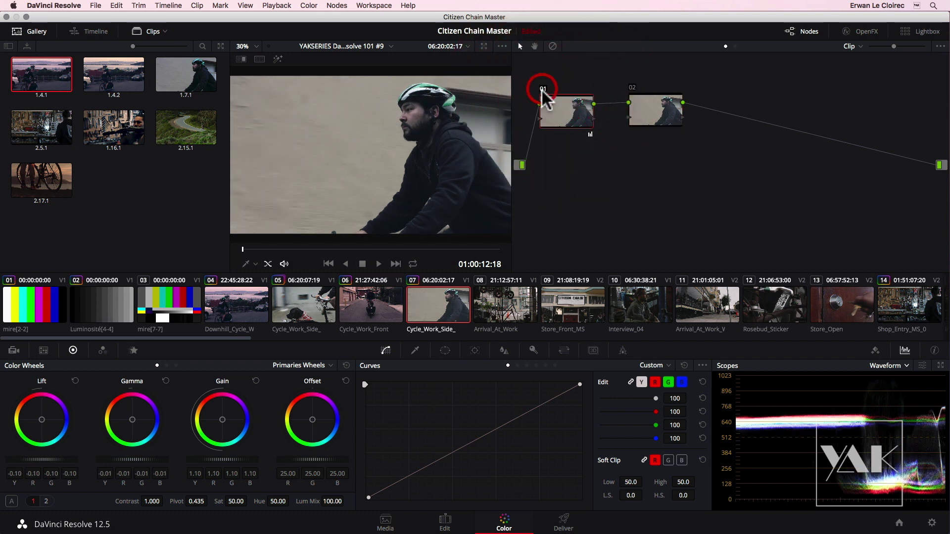
pyautogui.click(549, 108)
pyautogui.click(542, 89)
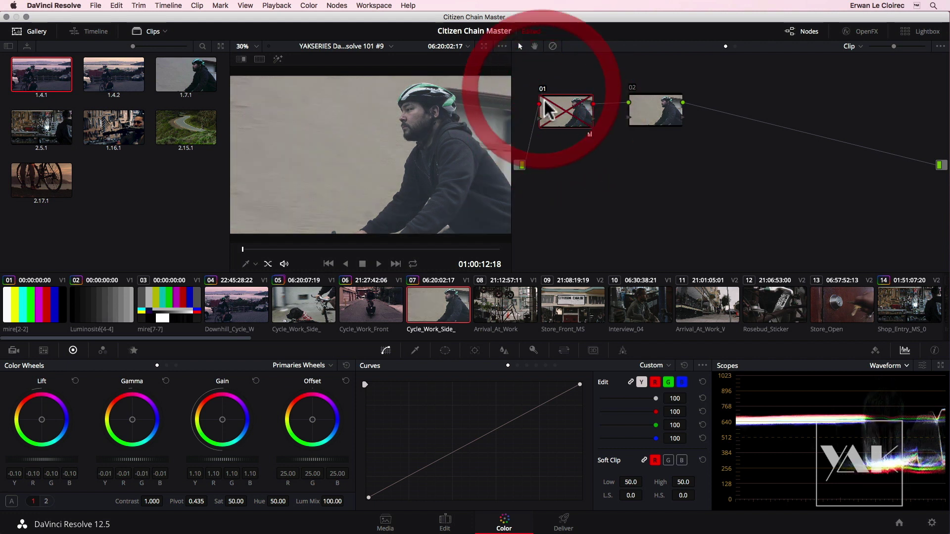
pyautogui.click(541, 89)
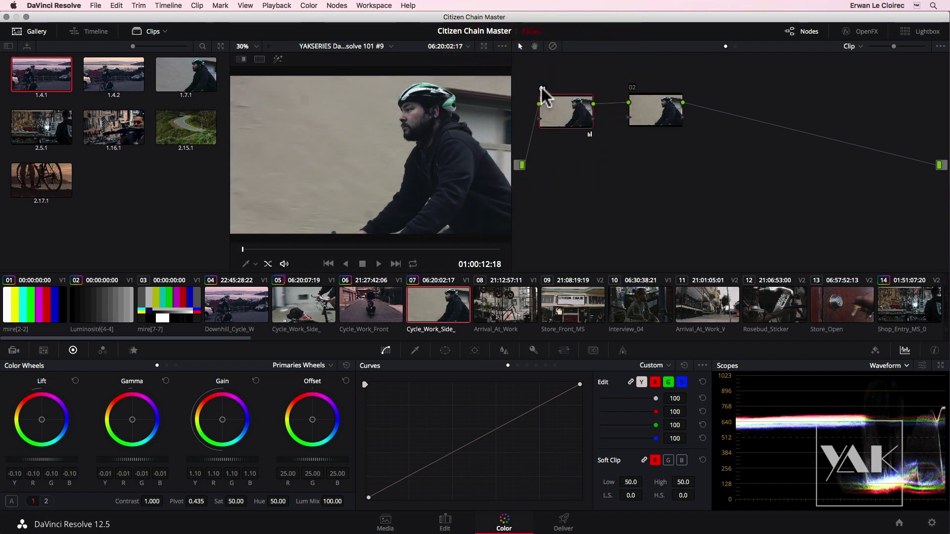
pyautogui.click(542, 89)
pyautogui.click(542, 90)
pyautogui.click(658, 109)
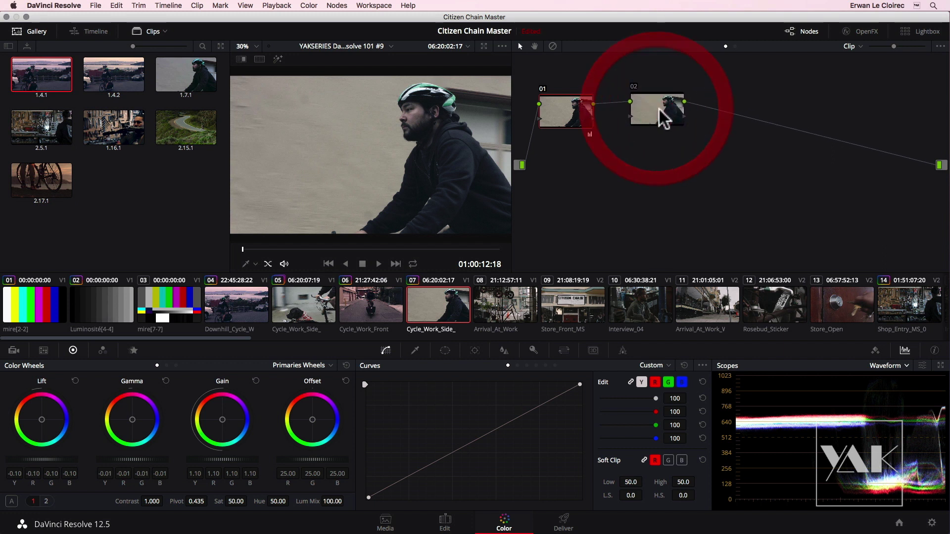
pyautogui.moveTo(656, 108); pyautogui.dragTo(659, 115)
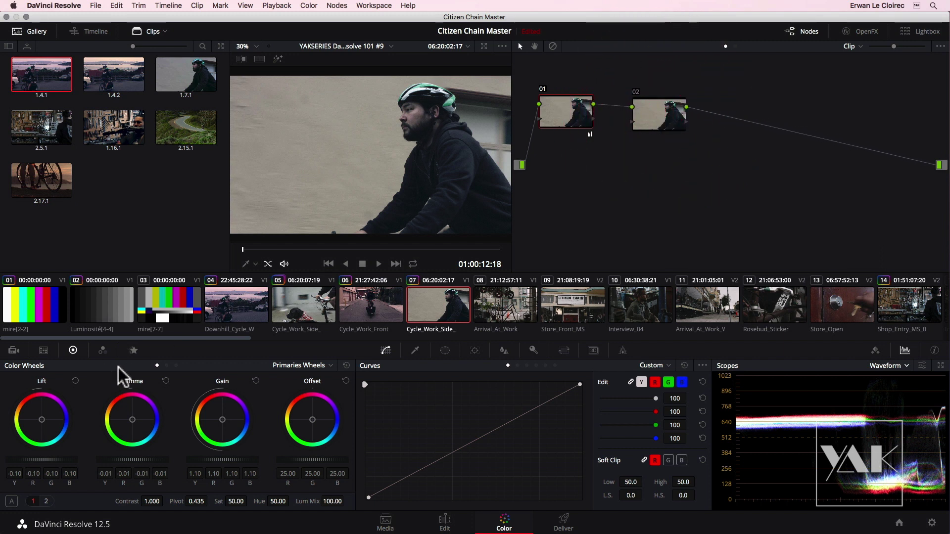
# - Try tinting node 01 with Gain toward red at R 1.18, G 1.08, B 1.04 and Lift toward blue at B -0.01
pyautogui.moveTo(222, 419); pyautogui.dragTo(198, 408)
pyautogui.moveTo(42, 419); pyautogui.dragTo(84, 427)
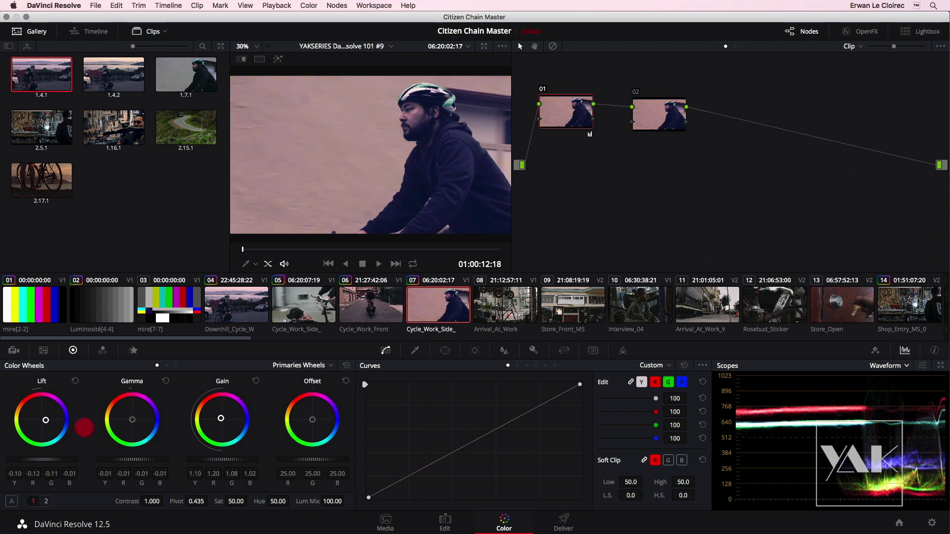
pyautogui.moveTo(220, 418); pyautogui.dragTo(221, 419)
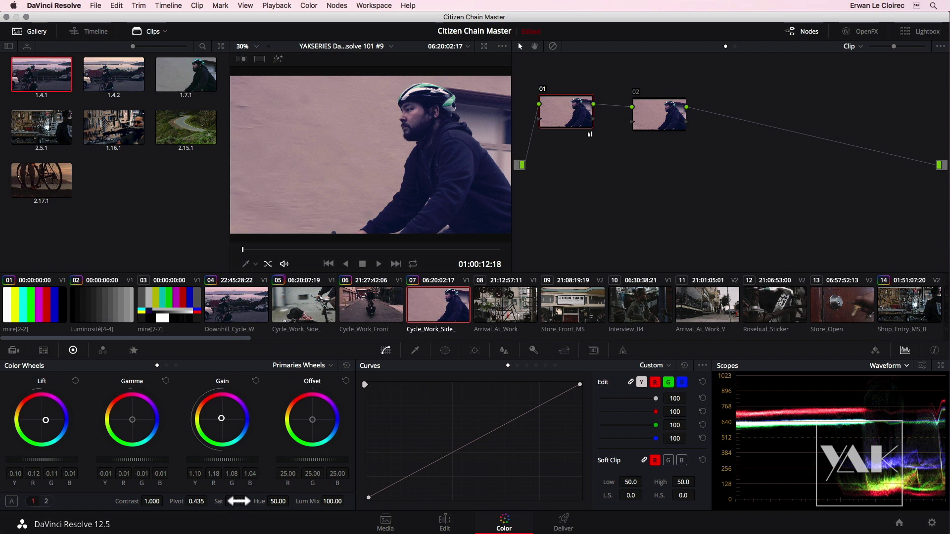
# - Set node 01's saturation to 86.60 and reset its Gain and Lift wheels
pyautogui.moveTo(229, 501); pyautogui.dragTo(220, 501)
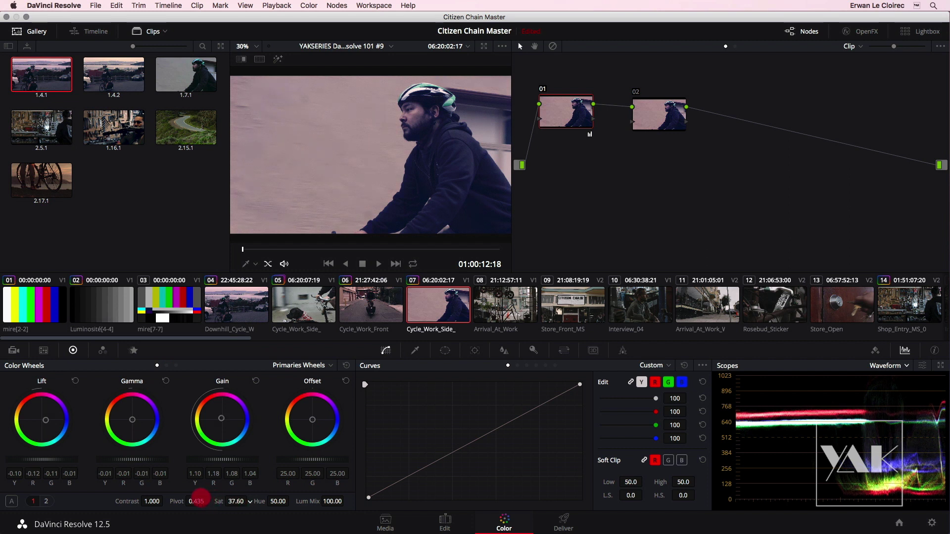
pyautogui.moveTo(236, 501); pyautogui.dragTo(268, 501)
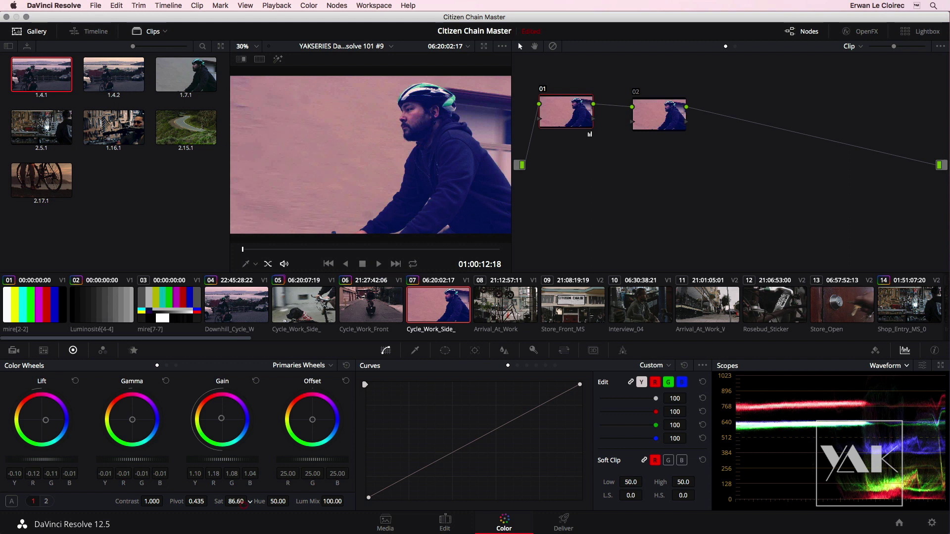
pyautogui.click(256, 381)
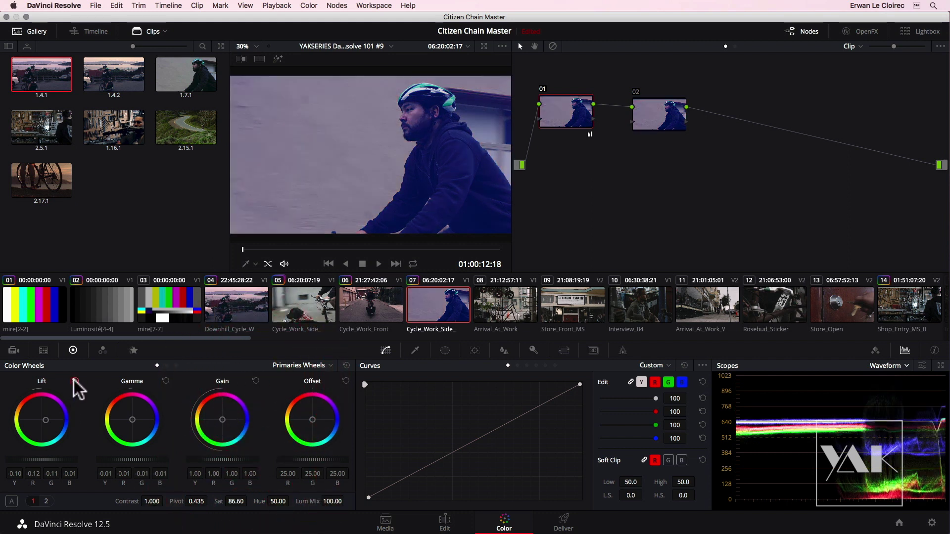
pyautogui.click(75, 381)
# - Rebalance node 01 with Lift Y -0.09, R -0.08, G -0.10, B -0.08 and Gain Y 1.07, R 1.05, G 1.07, B 1.13
pyautogui.moveTo(42, 420); pyautogui.dragTo(49, 429)
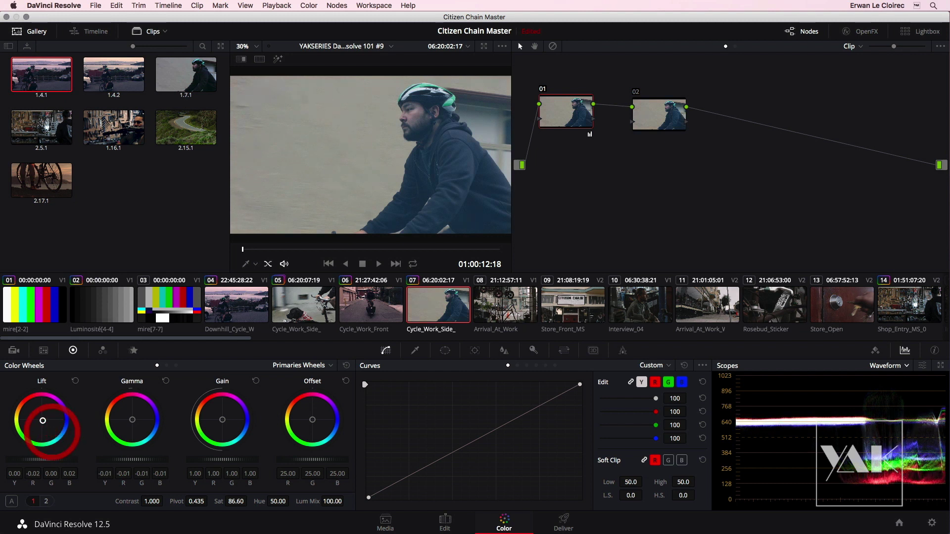
pyautogui.moveTo(222, 427); pyautogui.dragTo(223, 468)
pyautogui.moveTo(47, 457); pyautogui.dragTo(20, 458)
pyautogui.moveTo(243, 462); pyautogui.dragTo(258, 462)
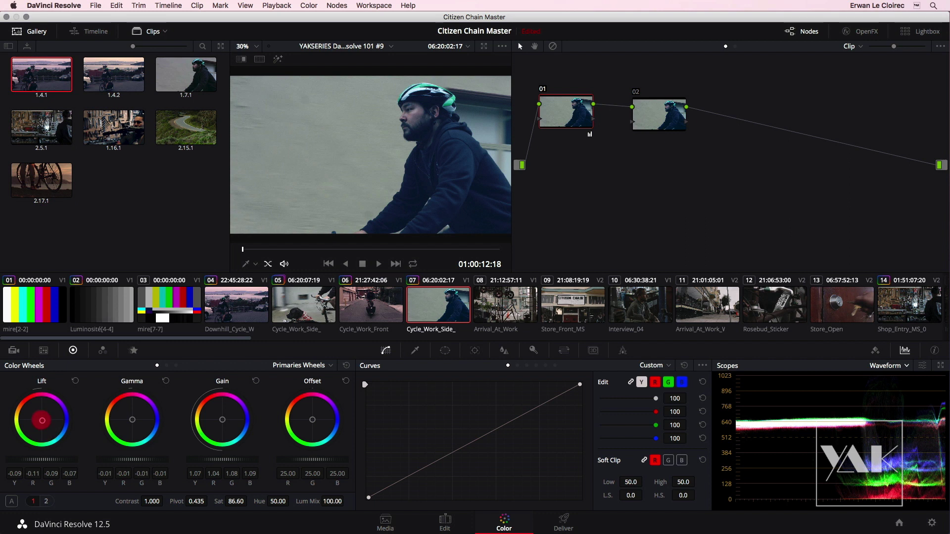
pyautogui.moveTo(42, 420); pyautogui.dragTo(42, 420)
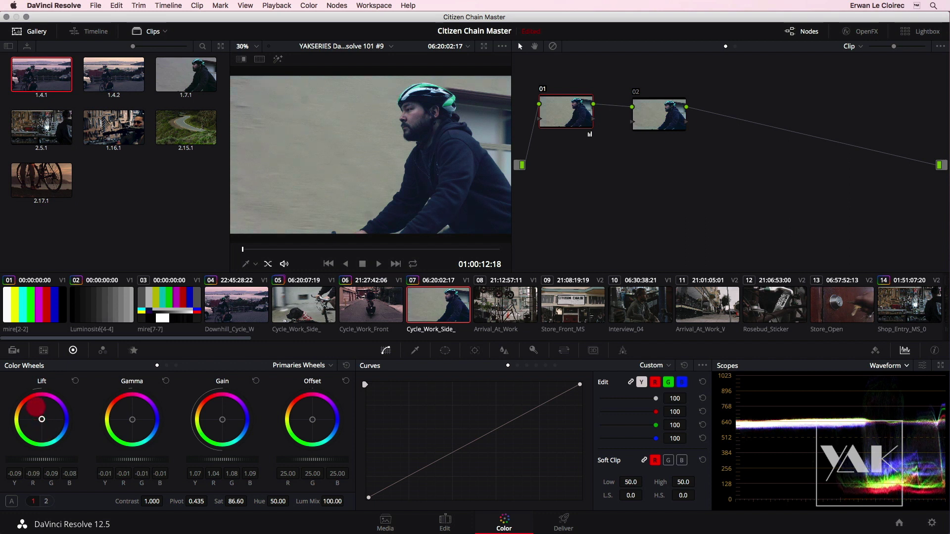
pyautogui.moveTo(41, 419); pyautogui.dragTo(42, 419)
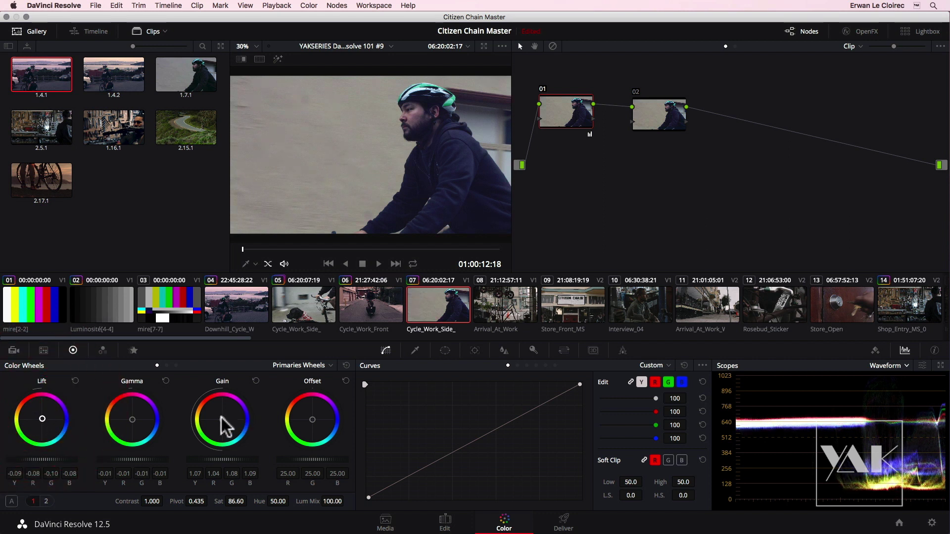
pyautogui.moveTo(222, 419); pyautogui.dragTo(223, 420)
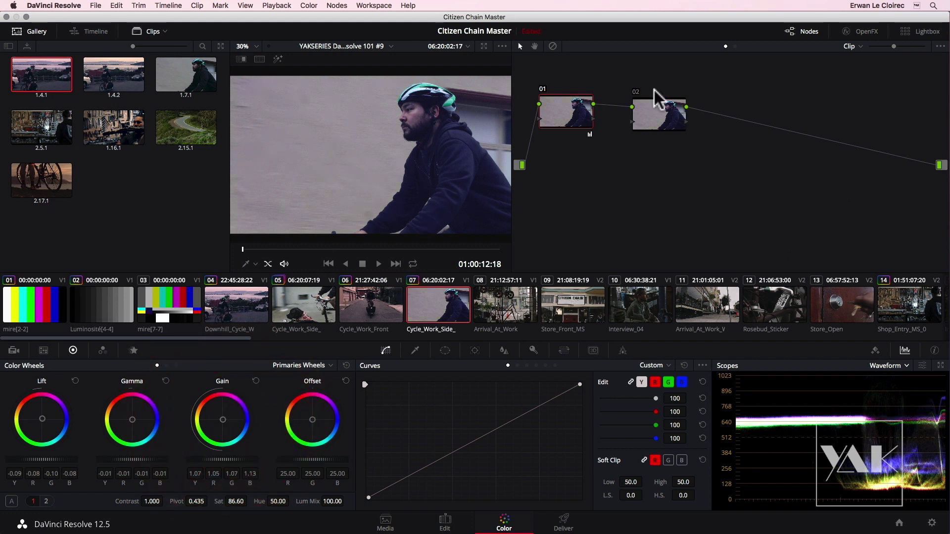
# - Move nodes 01 and 02 closer together and grab a still of clip 07's grade into the gallery
pyautogui.moveTo(655, 111); pyautogui.dragTo(649, 109)
pyautogui.moveTo(587, 117); pyautogui.dragTo(592, 120)
pyautogui.click(647, 111)
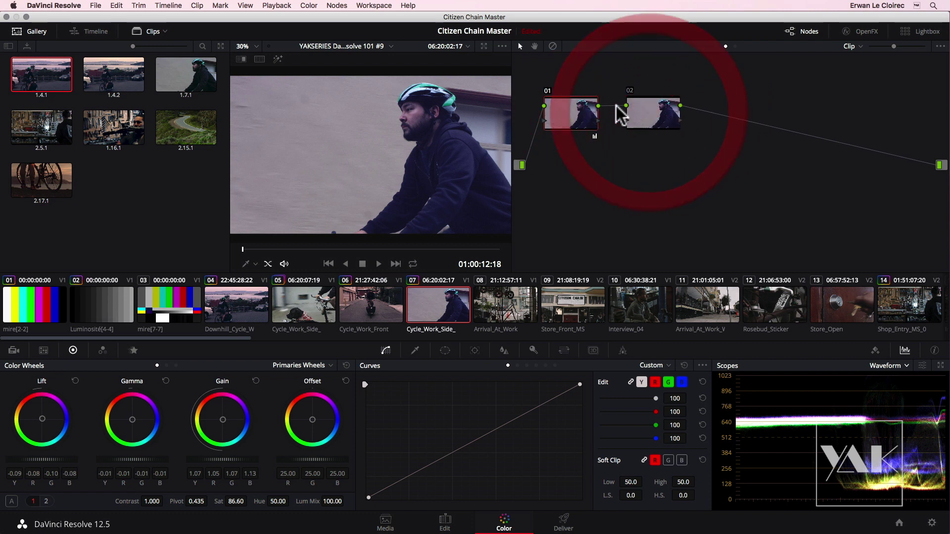
pyautogui.rightClick(373, 147)
pyautogui.click(394, 154)
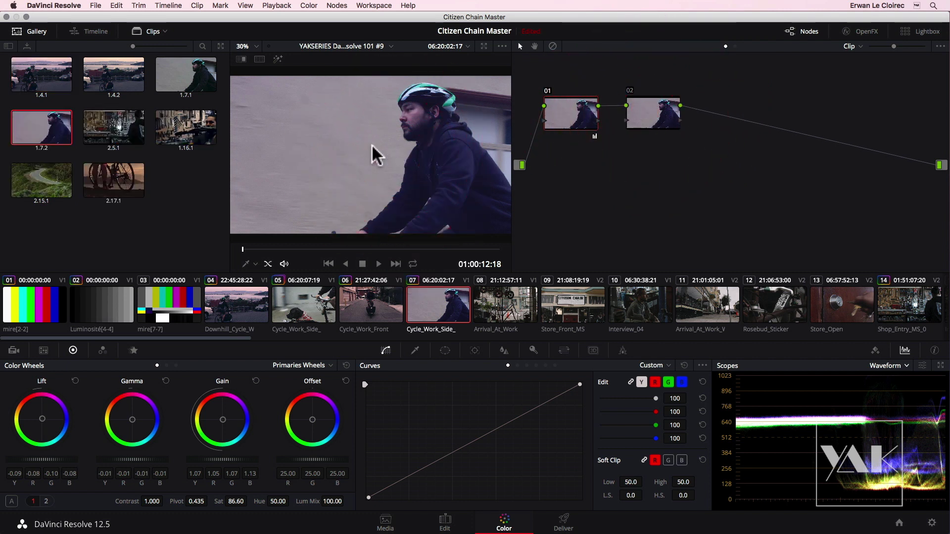
# - Examine the node graph stored in gallery still 1.7.2, then exit it without applying anything
pyautogui.rightClick(41, 126)
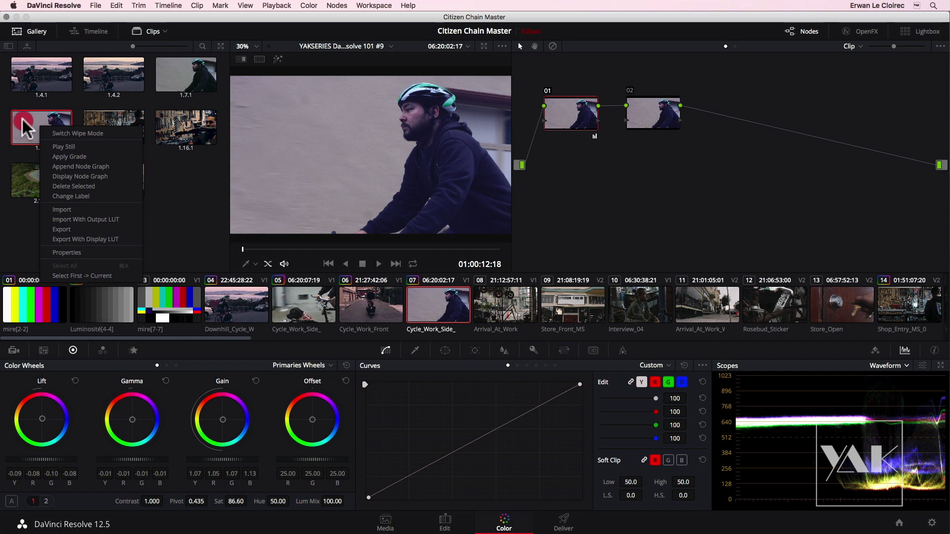
pyautogui.click(91, 197)
pyautogui.click(82, 176)
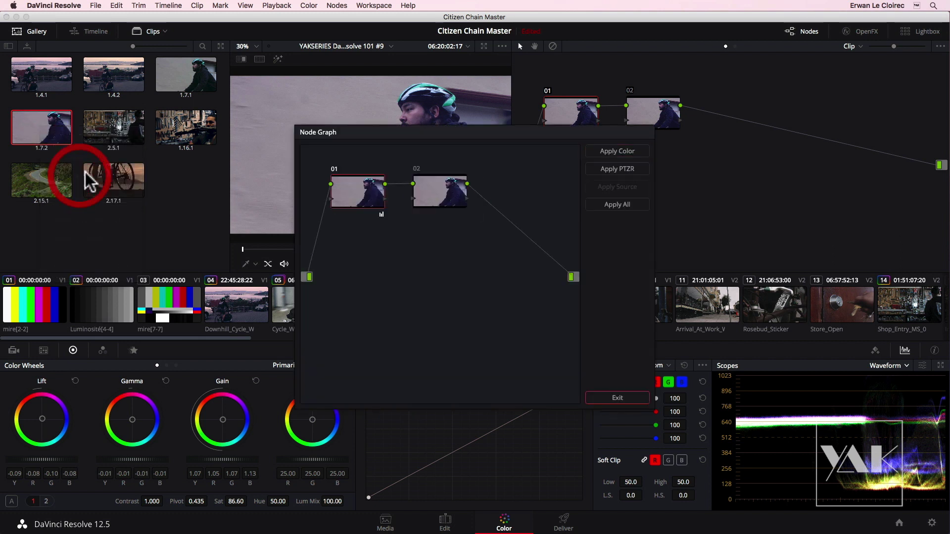
pyautogui.moveTo(391, 132); pyautogui.dragTo(316, 110)
pyautogui.click(388, 173)
pyautogui.click(281, 168)
pyautogui.click(360, 176)
pyautogui.click(527, 374)
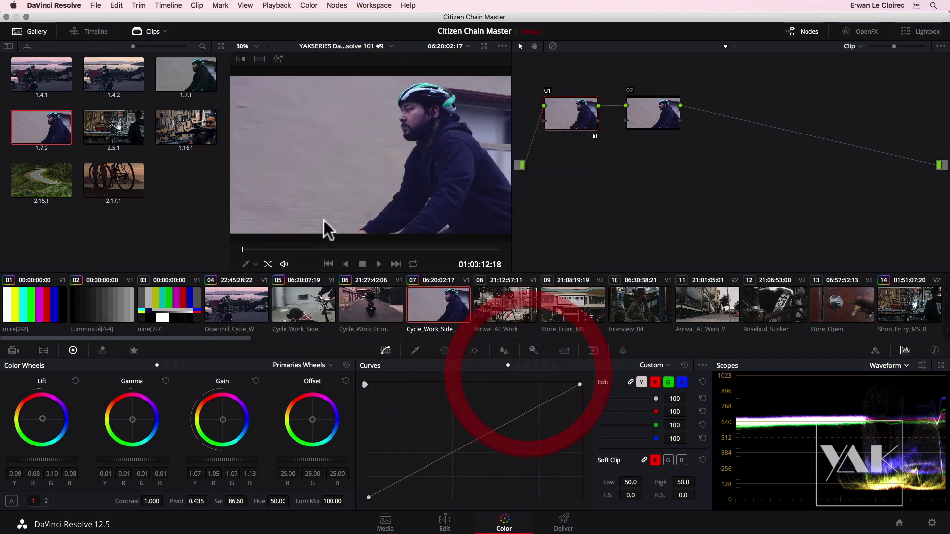
# - Apply the two-node grade from still 1.7.2 to clip 08, Arrival_At_Work, and reposition its nodes
pyautogui.click(505, 313)
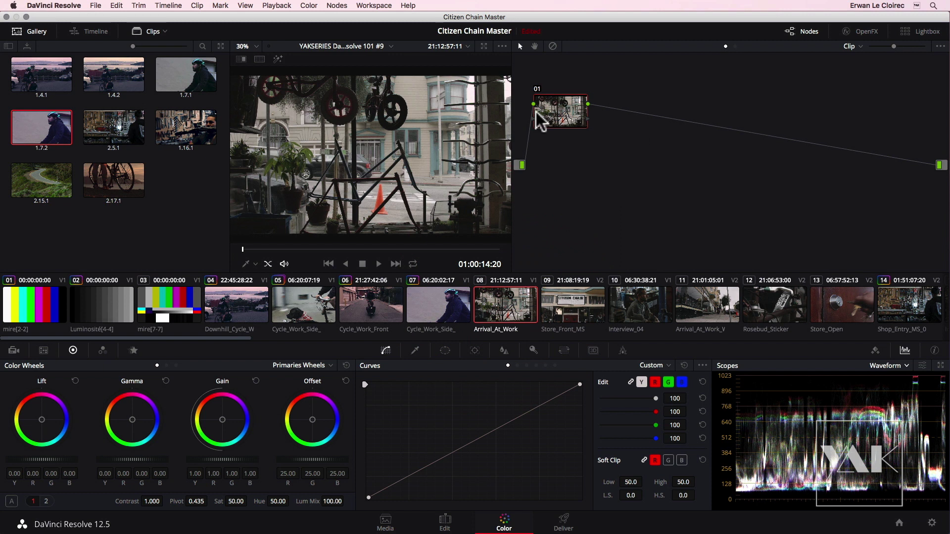
pyautogui.click(181, 159)
pyautogui.moveTo(183, 165); pyautogui.dragTo(567, 111)
pyautogui.moveTo(615, 167); pyautogui.dragTo(601, 117)
pyautogui.click(655, 168)
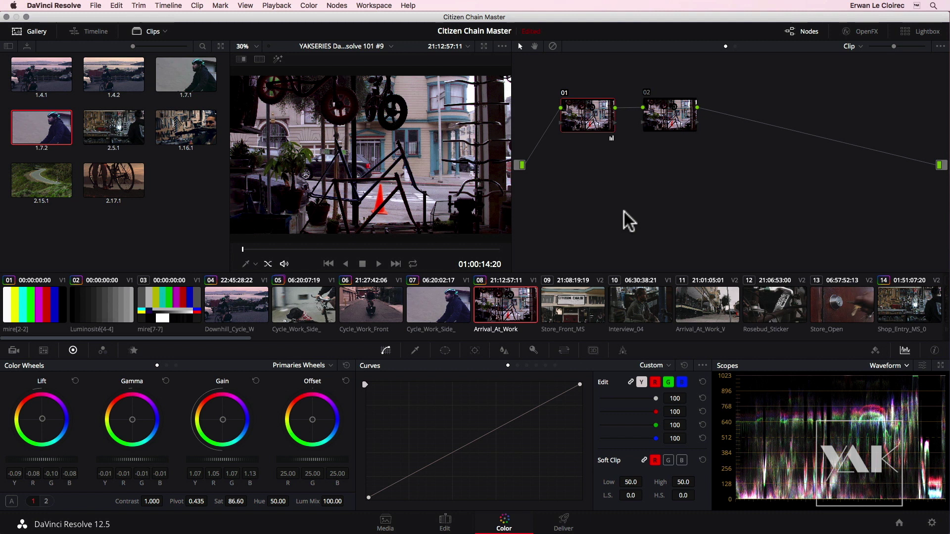
pyautogui.moveTo(581, 112); pyautogui.dragTo(573, 111)
pyautogui.moveTo(666, 109)
pyautogui.mouseDown()
pyautogui.moveTo(654, 107)
pyautogui.moveTo(661, 116)
pyautogui.mouseUp()
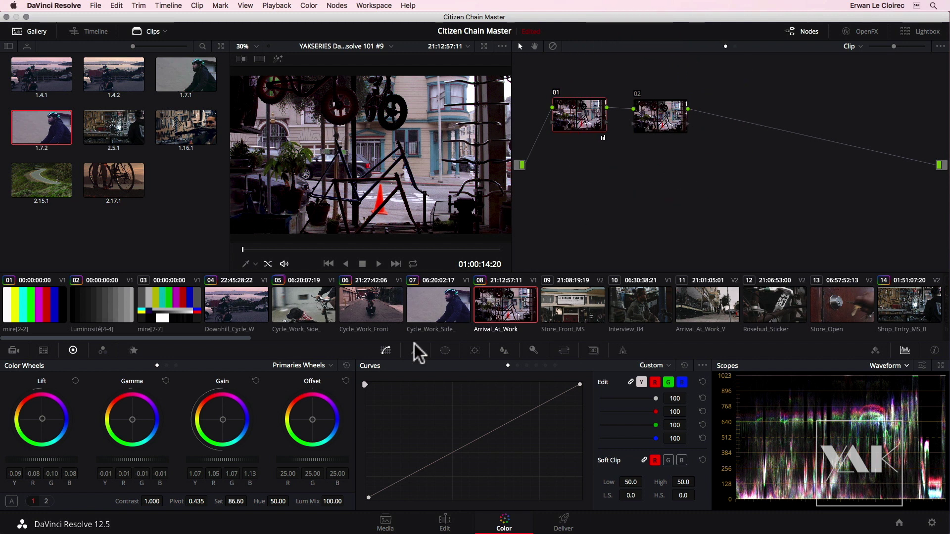
# - Select the three Interview_01 clips numbered 15, 20 and 22 together
pyautogui.moveTo(236, 336); pyautogui.dragTo(464, 354)
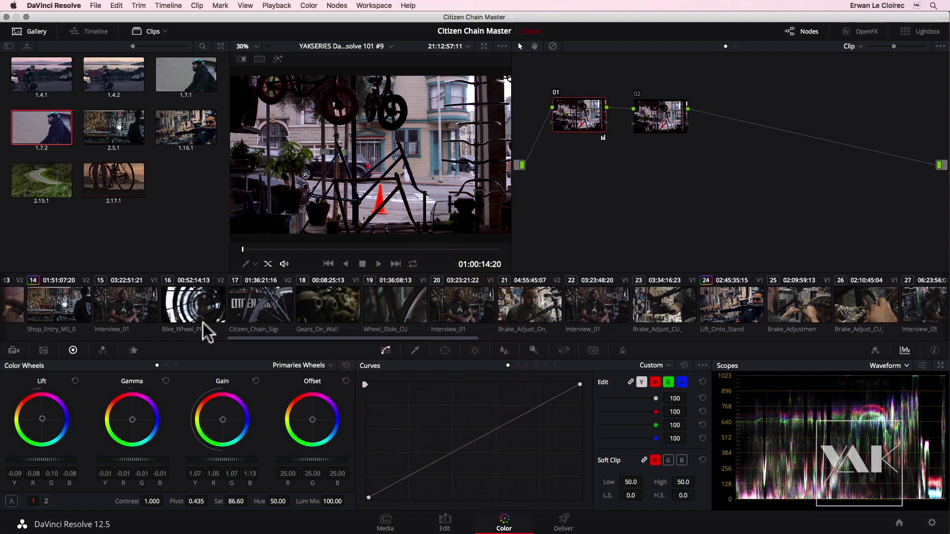
pyautogui.click(126, 306)
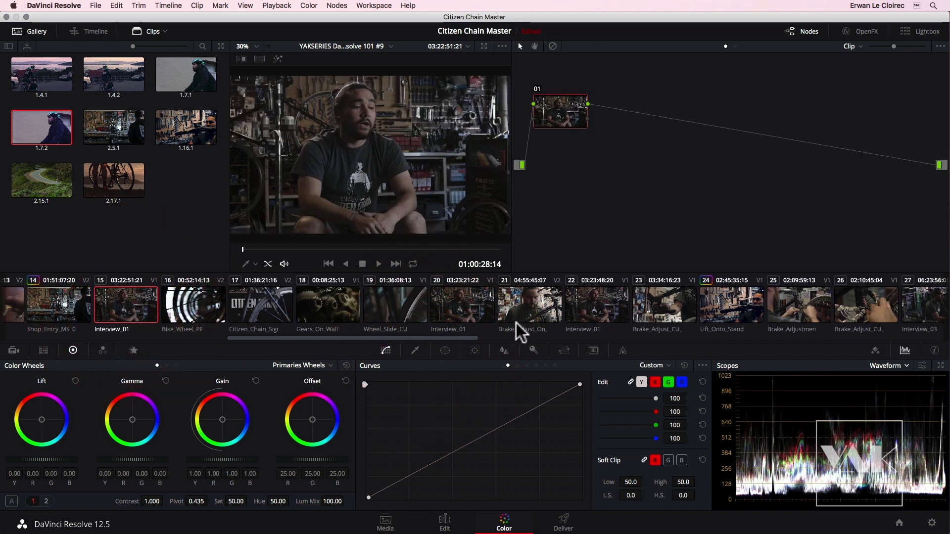
pyautogui.keyDown('super'); pyautogui.click(453, 310); pyautogui.keyUp('super')
pyautogui.keyDown('super'); pyautogui.click(592, 306); pyautogui.keyUp('super')
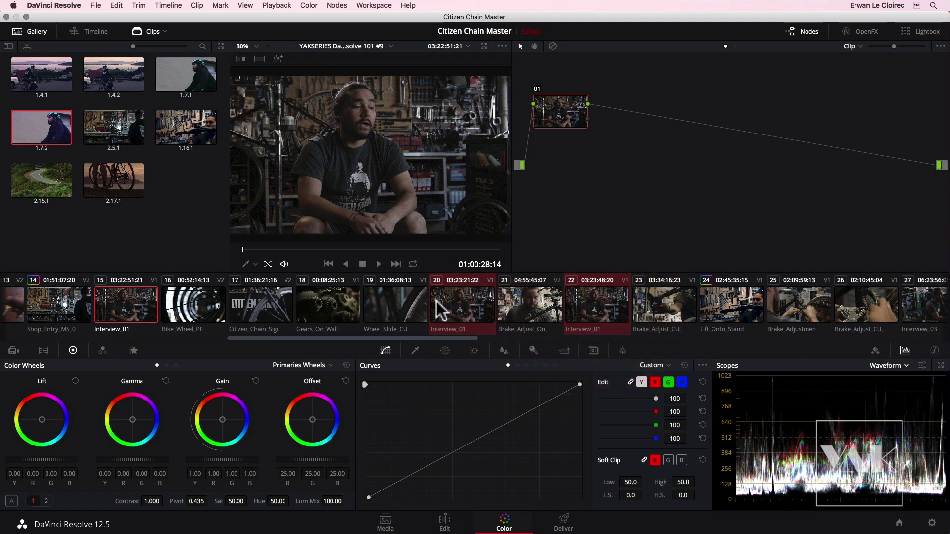
# - Add the selected Interview_01 clips into a new group named ITW01
pyautogui.rightClick(463, 311)
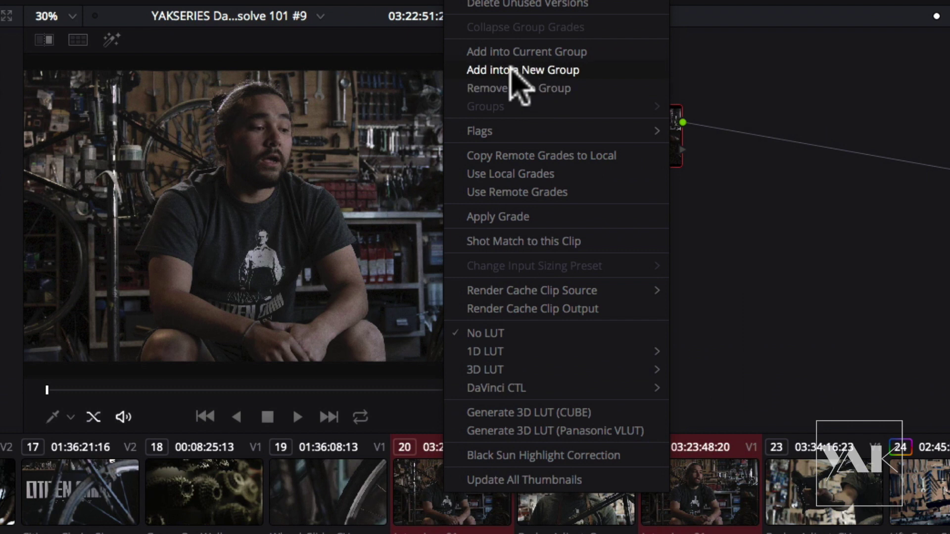
pyautogui.click(512, 70)
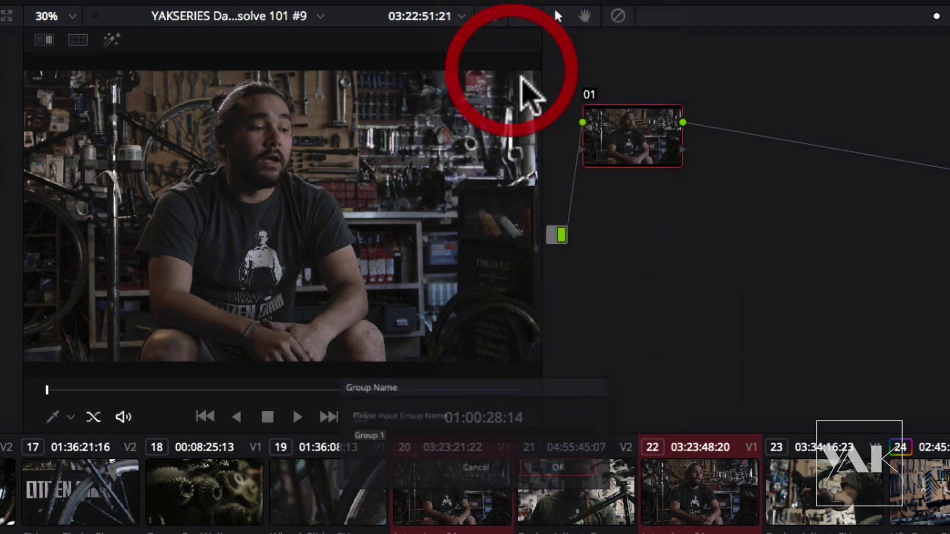
pyautogui.hotkey('ctrl', 'a')
pyautogui.press('BackSpace')
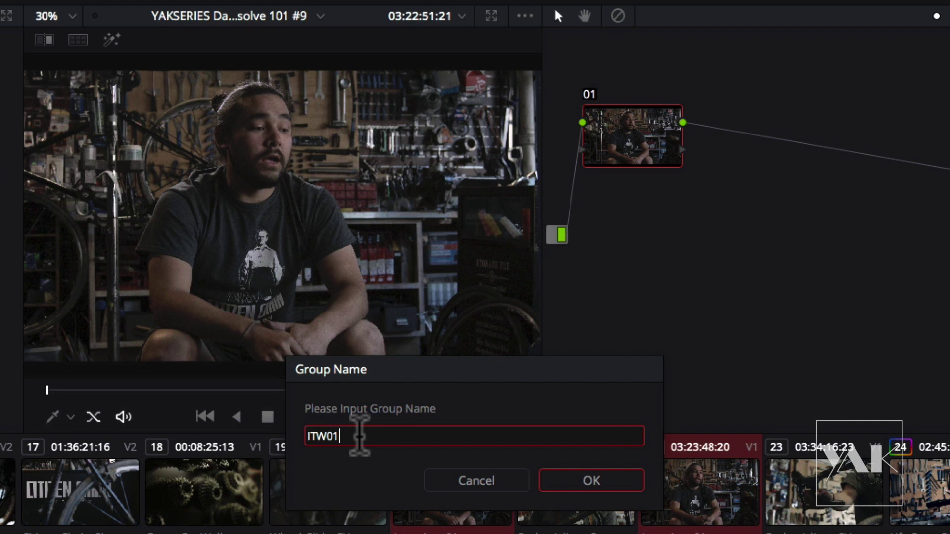
pyautogui.write('ITW01')
pyautogui.press('Return')
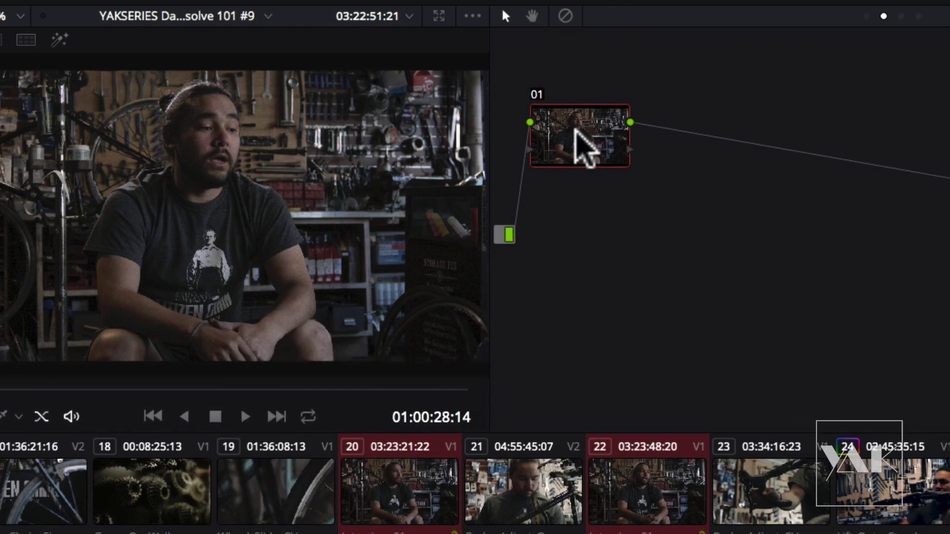
# - Switch the node graph to Group Post-Clip level for the ITW01 group and reposition node 01
pyautogui.moveTo(628, 136); pyautogui.dragTo(774, 148)
pyautogui.moveTo(391, 161); pyautogui.dragTo(363, 147)
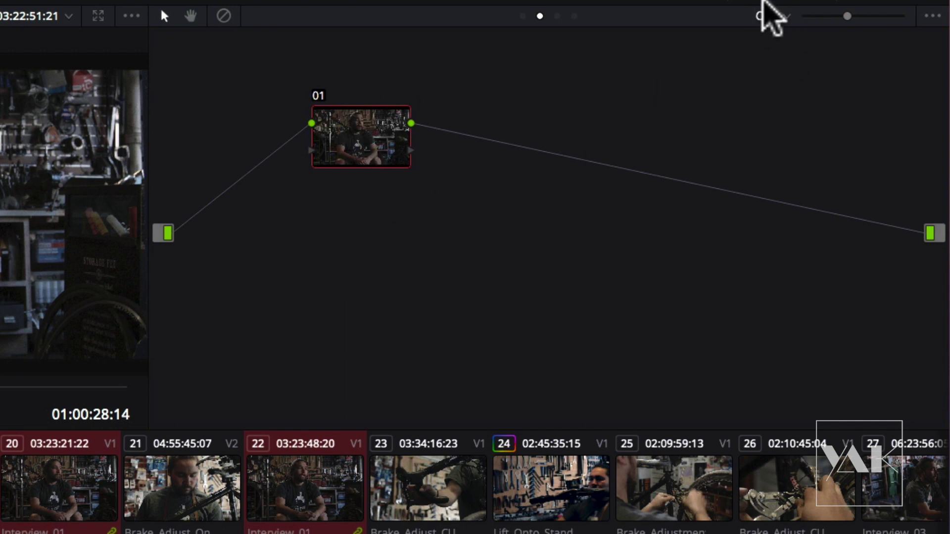
pyautogui.click(786, 17)
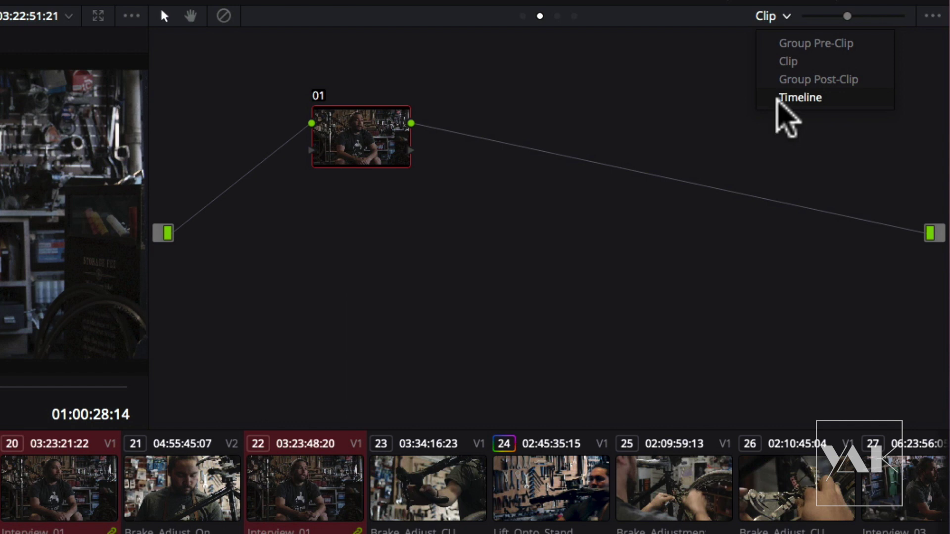
pyautogui.click(794, 80)
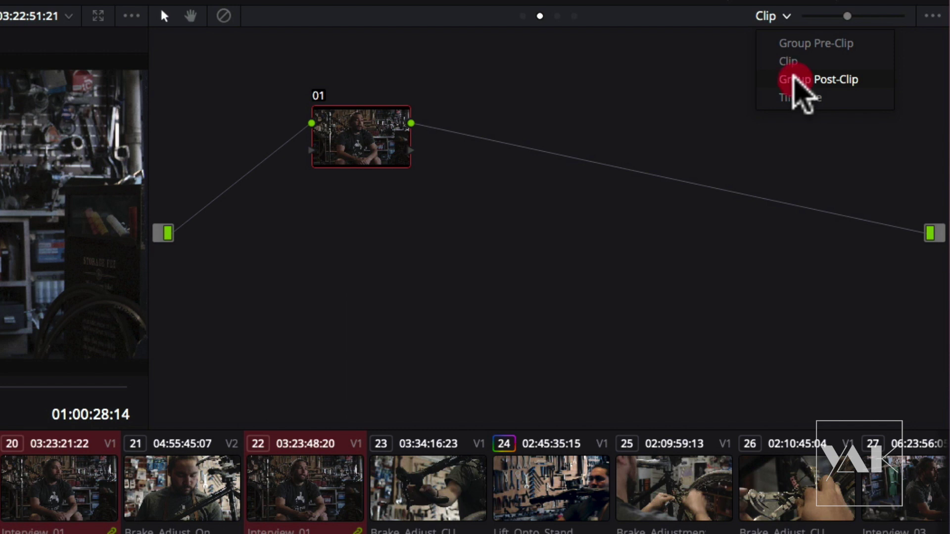
pyautogui.moveTo(250, 133); pyautogui.dragTo(368, 149)
pyautogui.click(372, 129)
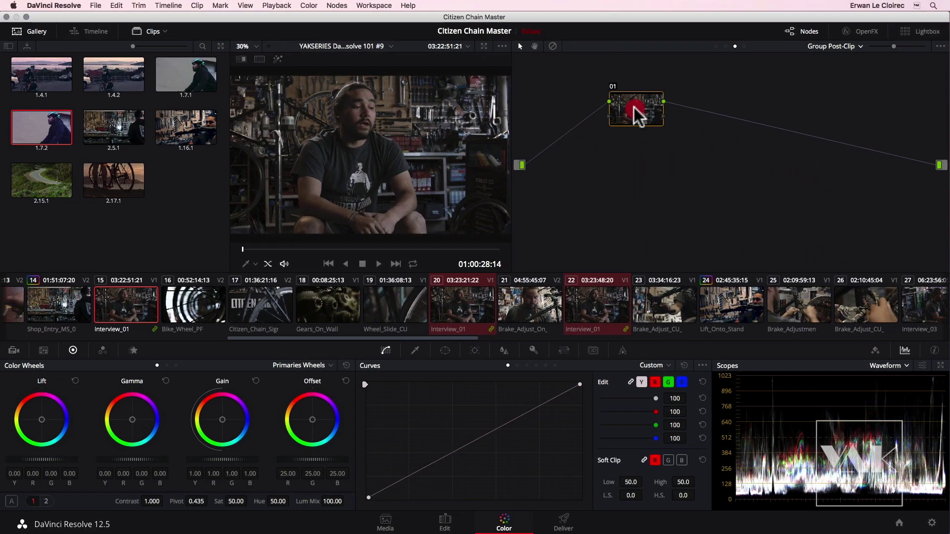
pyautogui.click(436, 120)
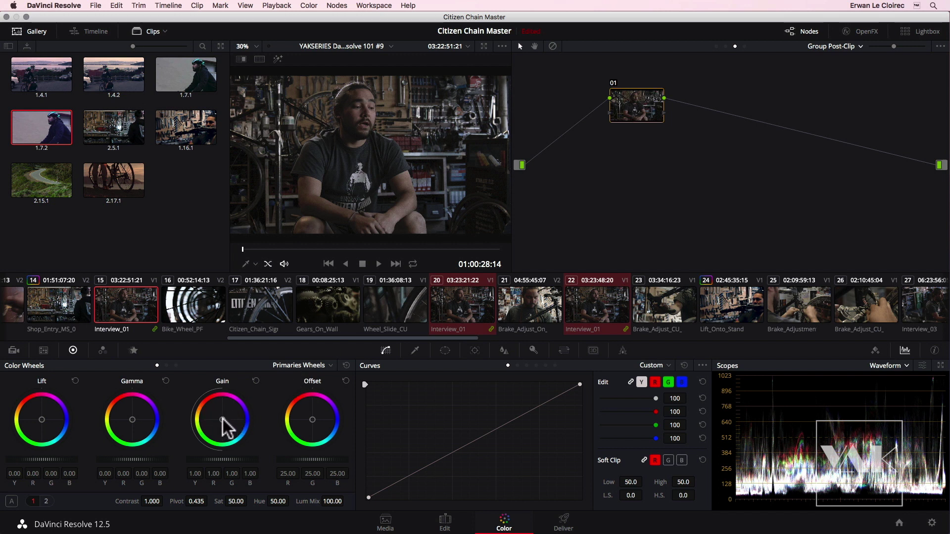
# - Push the group node's Gain toward violet-blue (blue 1.71) and warm and darken its Lift to -0.04 luminance
pyautogui.moveTo(231, 419); pyautogui.dragTo(268, 422)
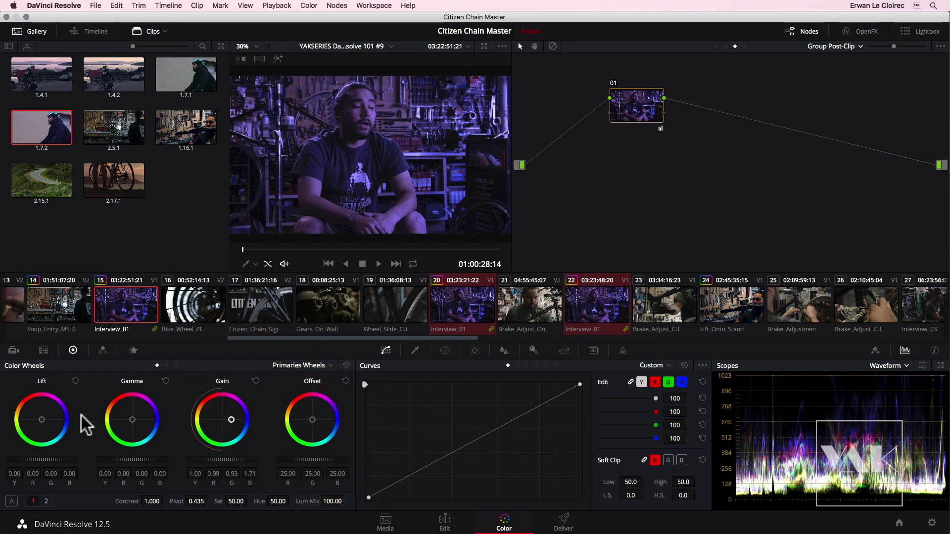
pyautogui.moveTo(42, 426); pyautogui.dragTo(27, 402)
pyautogui.moveTo(40, 460); pyautogui.dragTo(14, 460)
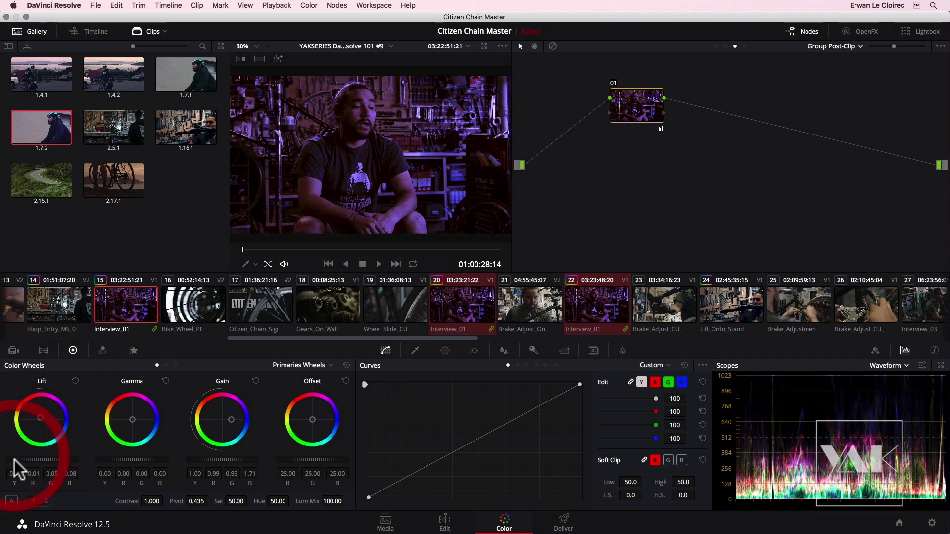
# - Compare Interview_01 clips 15, 20 and 22 to check how the group grade affects each one
pyautogui.click(119, 304)
pyautogui.click(126, 310)
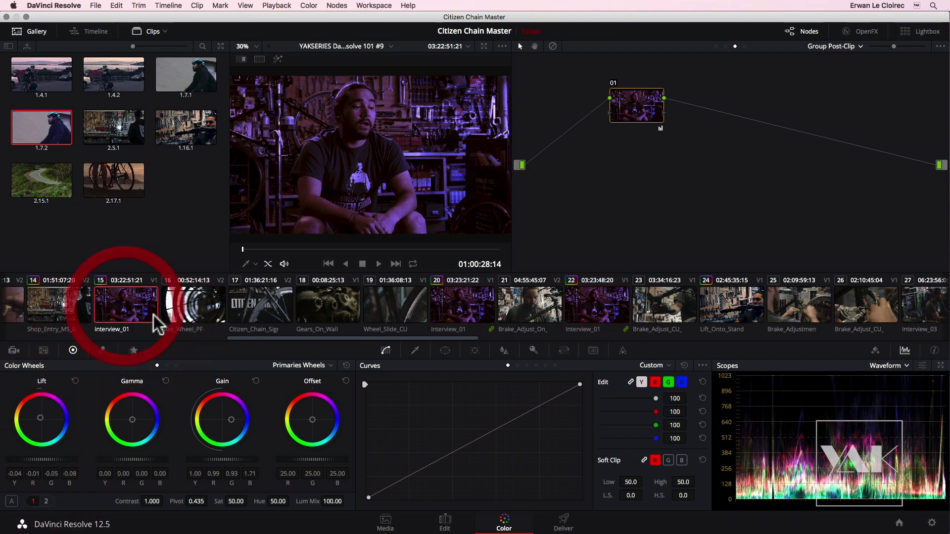
pyautogui.click(474, 307)
pyautogui.click(615, 304)
pyautogui.click(451, 307)
pyautogui.click(114, 307)
pyautogui.click(465, 309)
pyautogui.click(599, 304)
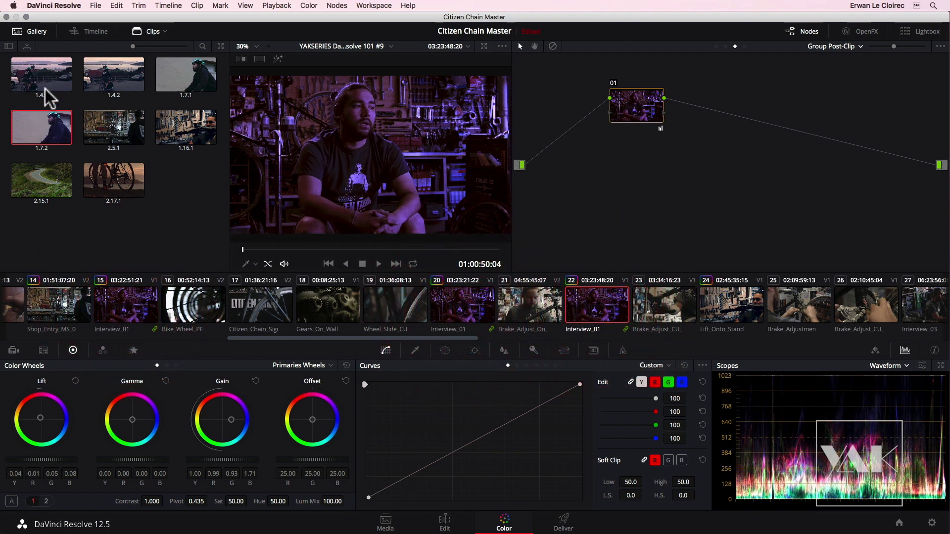
# - Apply the grade from gallery still 1.4.1 to the group post-clip node and check it on clips 20 and 15
pyautogui.moveTo(44, 67); pyautogui.dragTo(642, 126)
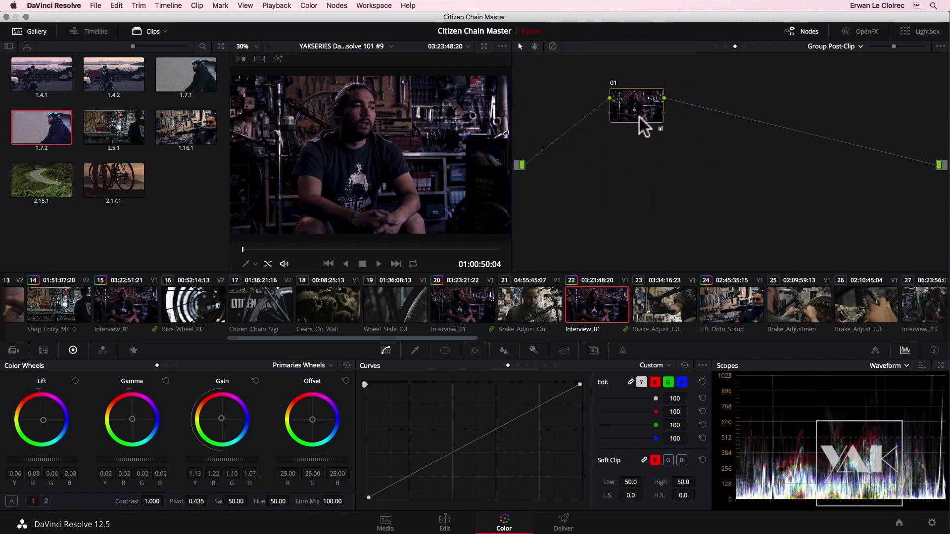
pyautogui.click(465, 304)
pyautogui.click(129, 304)
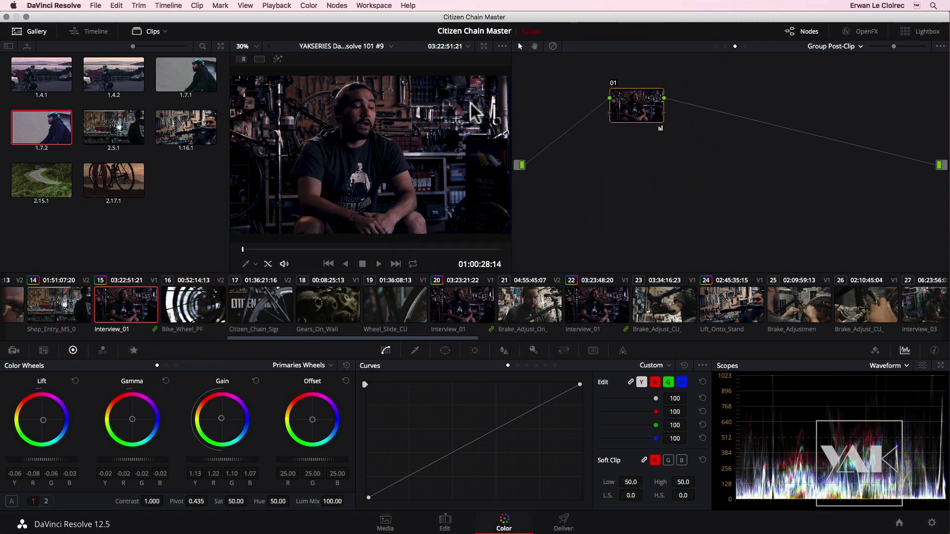
# - Reposition group node 01 and, from clip 22, raise its master Lift to -0.02 luminance
pyautogui.moveTo(630, 108)
pyautogui.mouseDown()
pyautogui.moveTo(615, 114)
pyautogui.moveTo(612, 136)
pyautogui.moveTo(629, 115)
pyautogui.mouseUp()
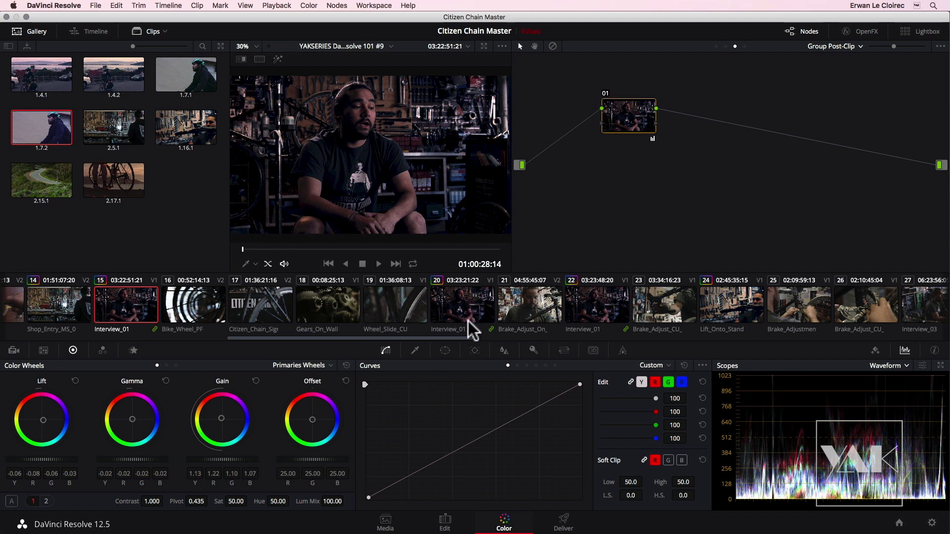
pyautogui.moveTo(626, 115); pyautogui.dragTo(593, 103)
pyautogui.click(594, 307)
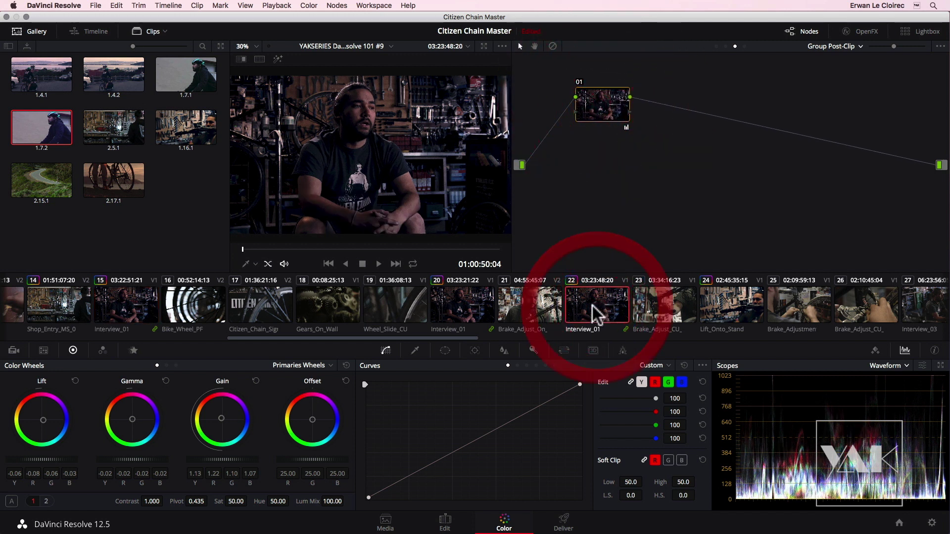
pyautogui.click(600, 109)
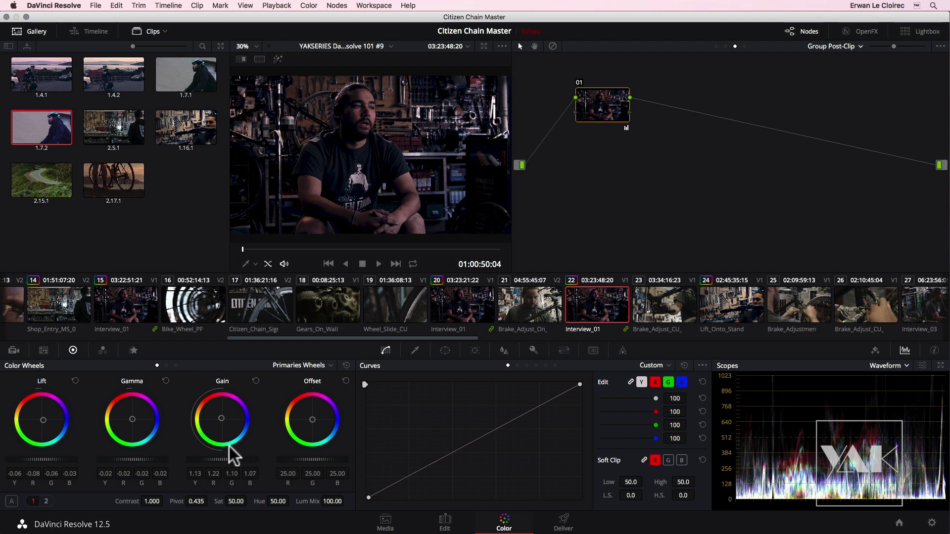
pyautogui.moveTo(44, 459); pyautogui.dragTo(113, 459)
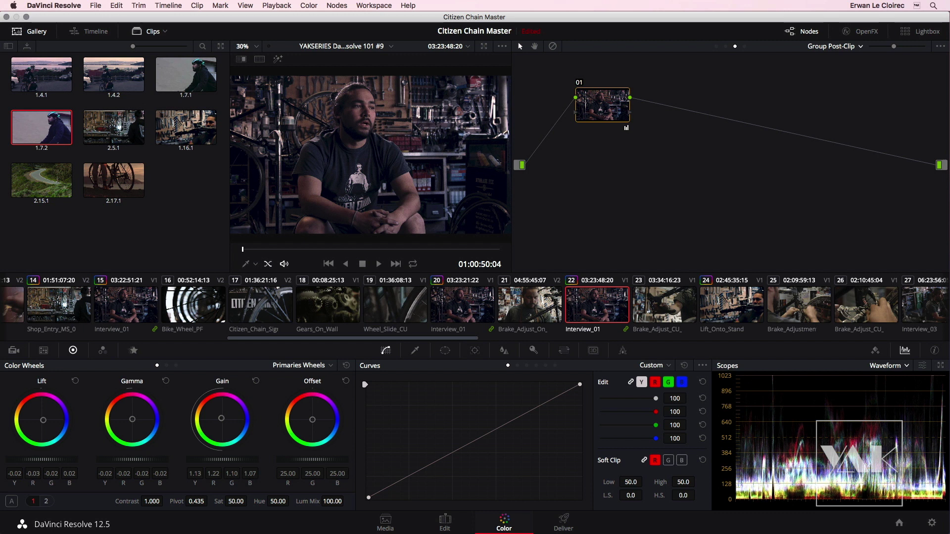
# - Check the lifted group grade on Interview_01 clips 20, 15 and 22, and nudge node 01 in the graph
pyautogui.click(459, 310)
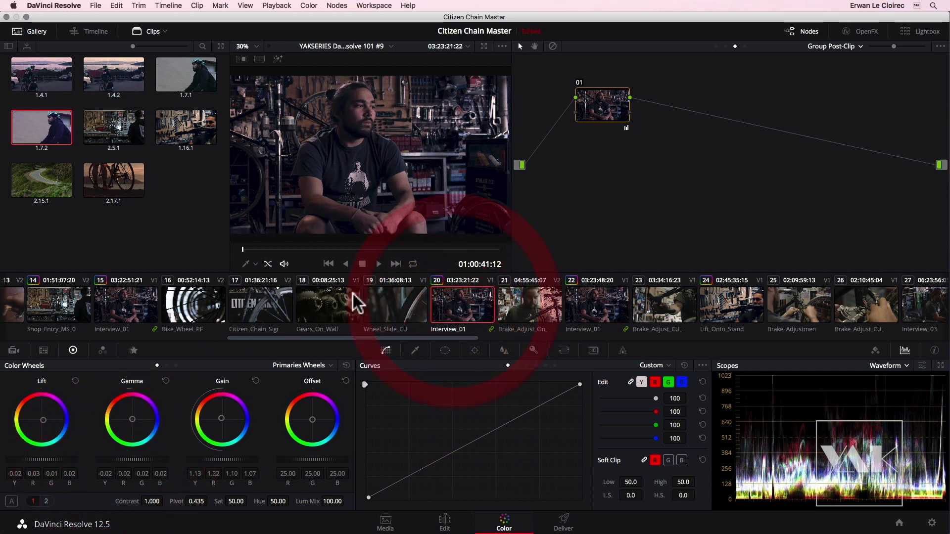
pyautogui.click(124, 312)
pyautogui.click(462, 297)
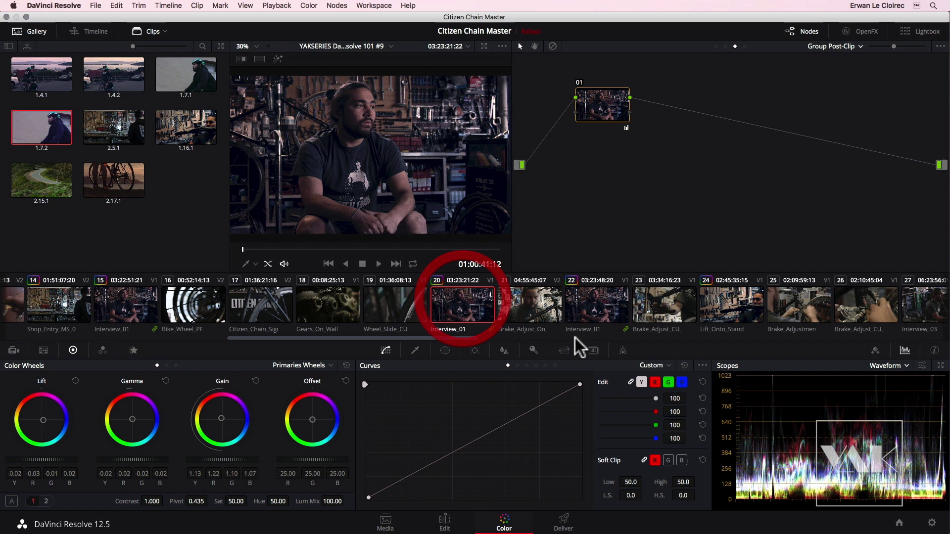
pyautogui.click(600, 304)
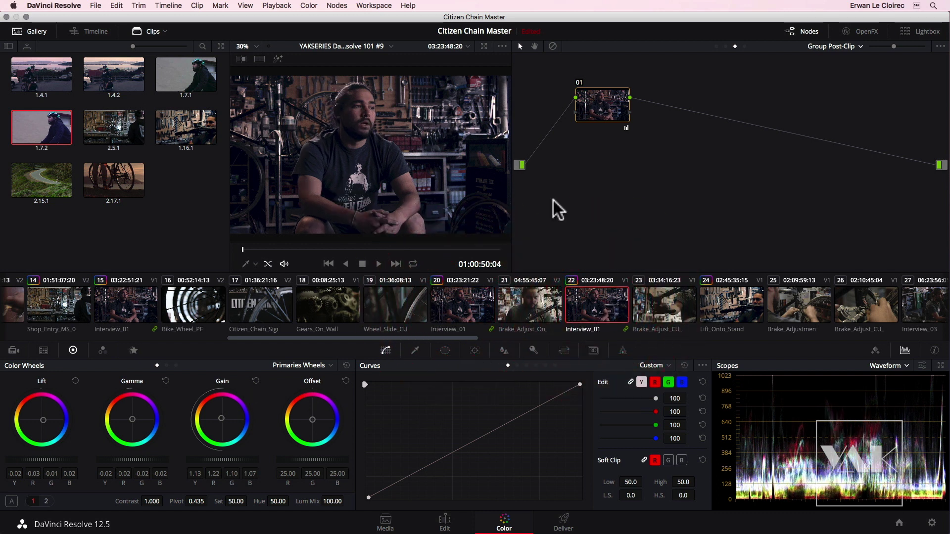
pyautogui.moveTo(600, 105); pyautogui.dragTo(615, 112)
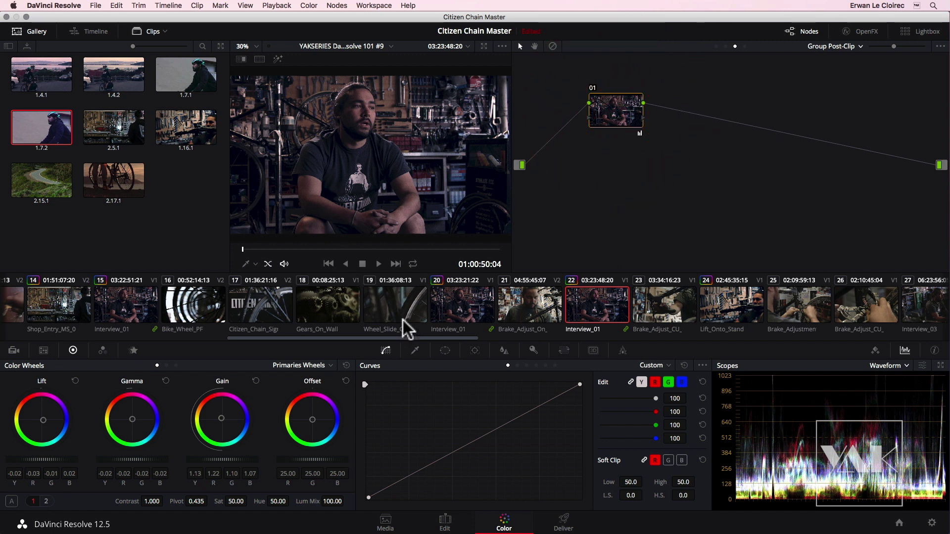
# - Change the labels under the timeline thumbnails around clips 46 to 53 from clip names to codecs
pyautogui.moveTo(415, 338); pyautogui.dragTo(821, 339)
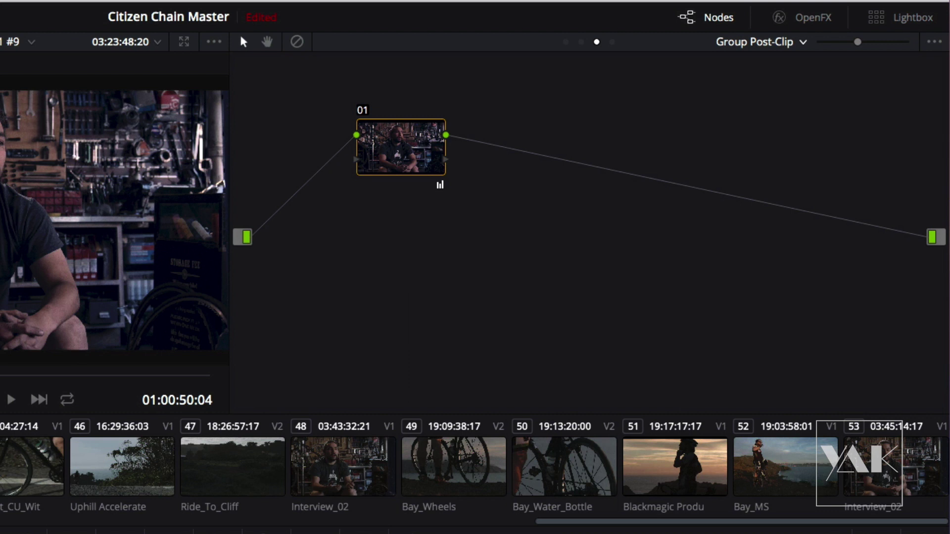
pyautogui.moveTo(570, 522)
pyautogui.mouseDown()
pyautogui.moveTo(560, 523)
pyautogui.moveTo(585, 524)
pyautogui.mouseUp()
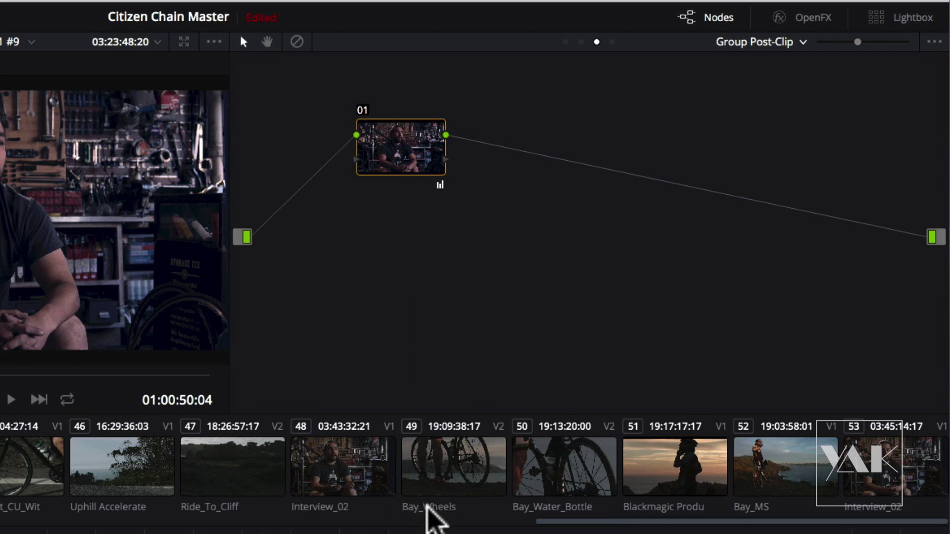
pyautogui.click(430, 512)
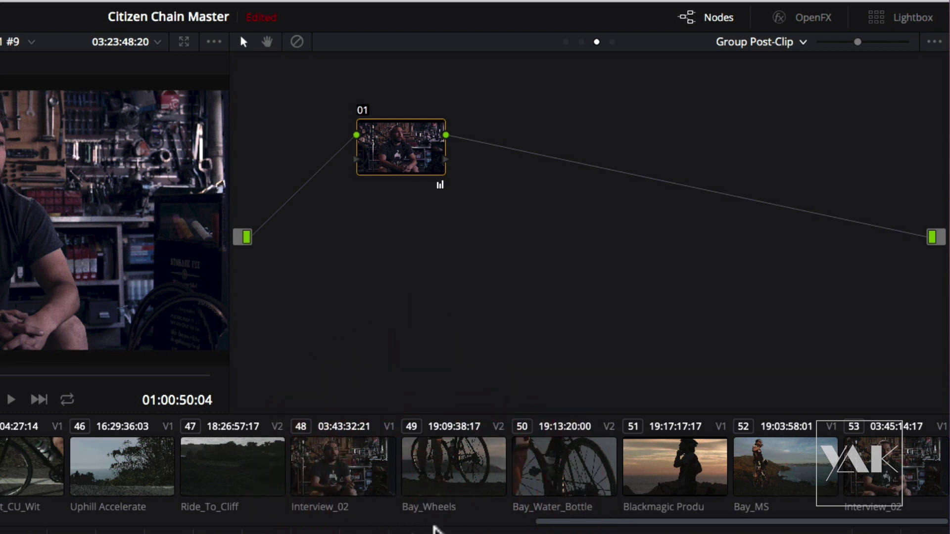
pyautogui.click(419, 507)
pyautogui.click(410, 508)
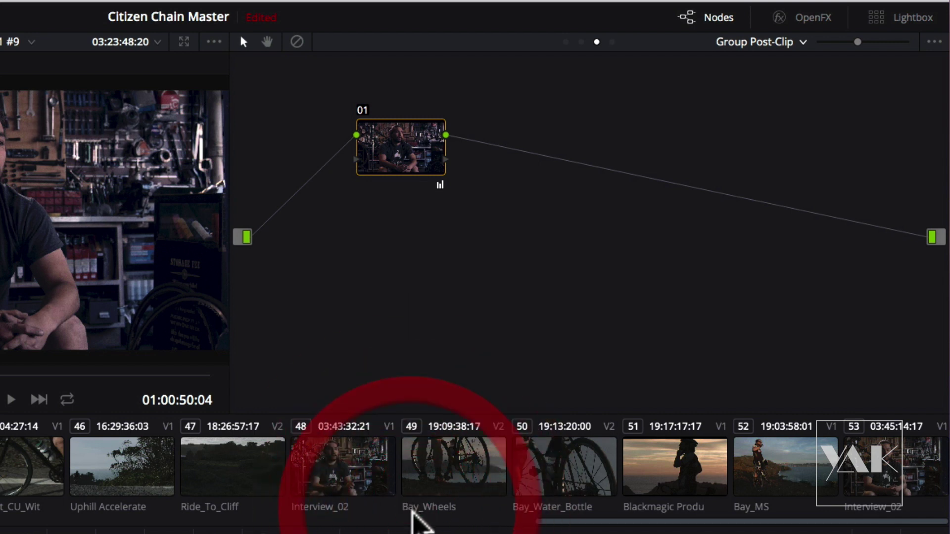
pyautogui.click(410, 508)
pyautogui.click(417, 509)
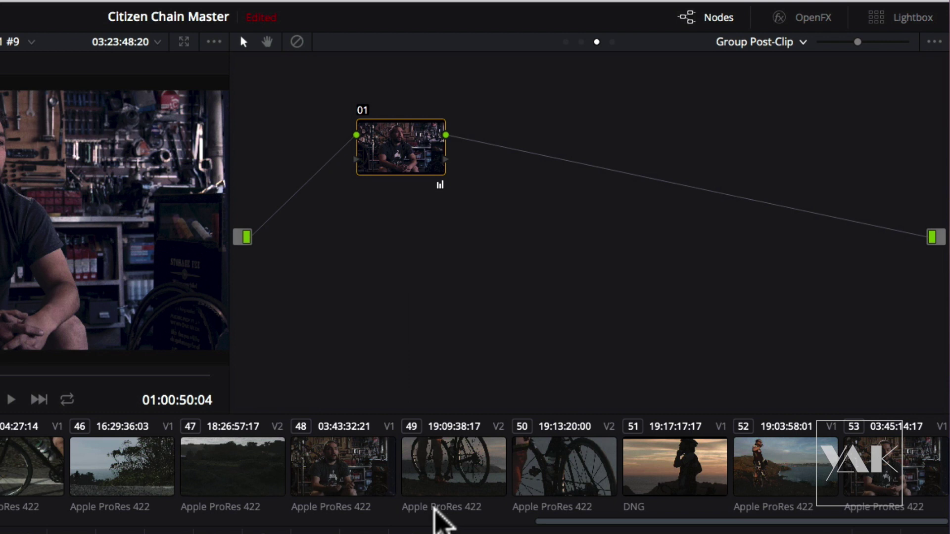
pyautogui.click(414, 509)
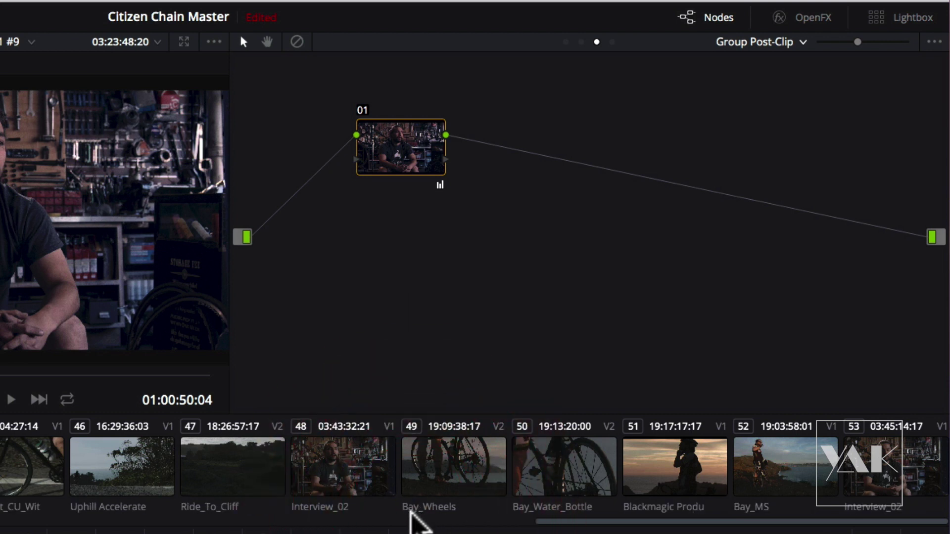
pyautogui.click(416, 510)
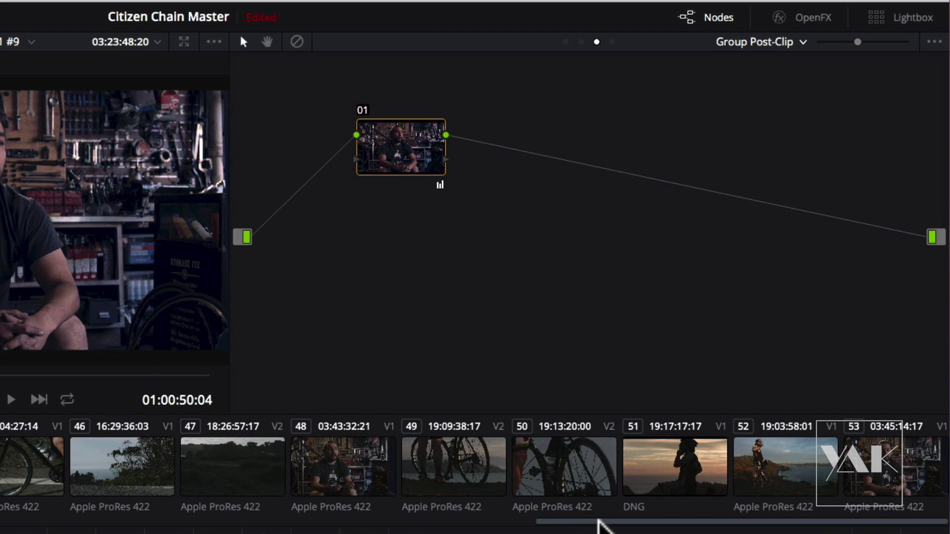
# - Select DNG clip 51 and reposition its node 01 in the node graph
pyautogui.click(663, 482)
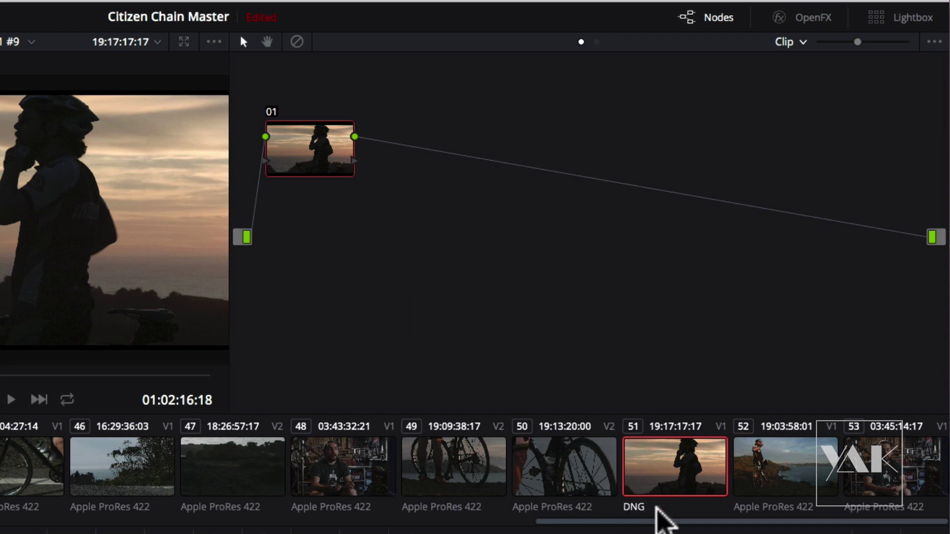
pyautogui.moveTo(313, 149); pyautogui.dragTo(482, 158)
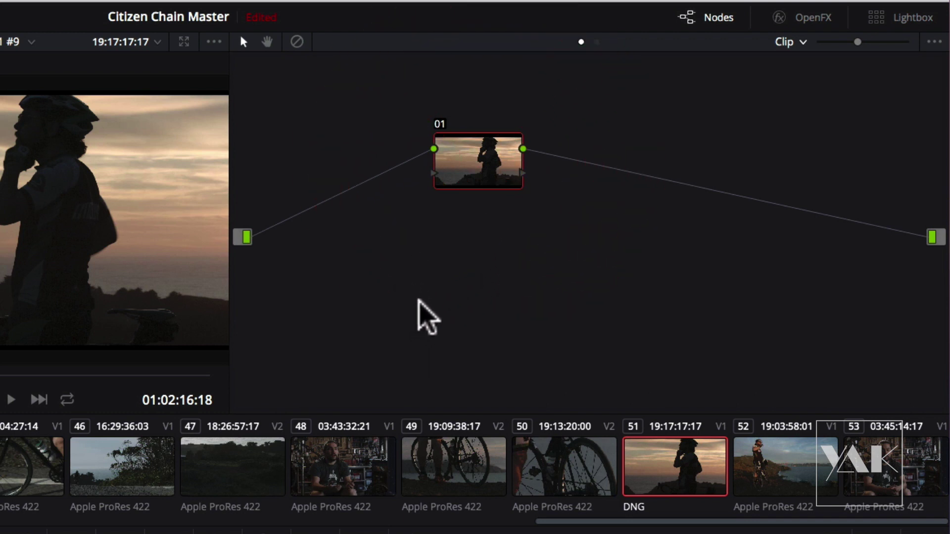
pyautogui.moveTo(479, 155); pyautogui.dragTo(425, 176)
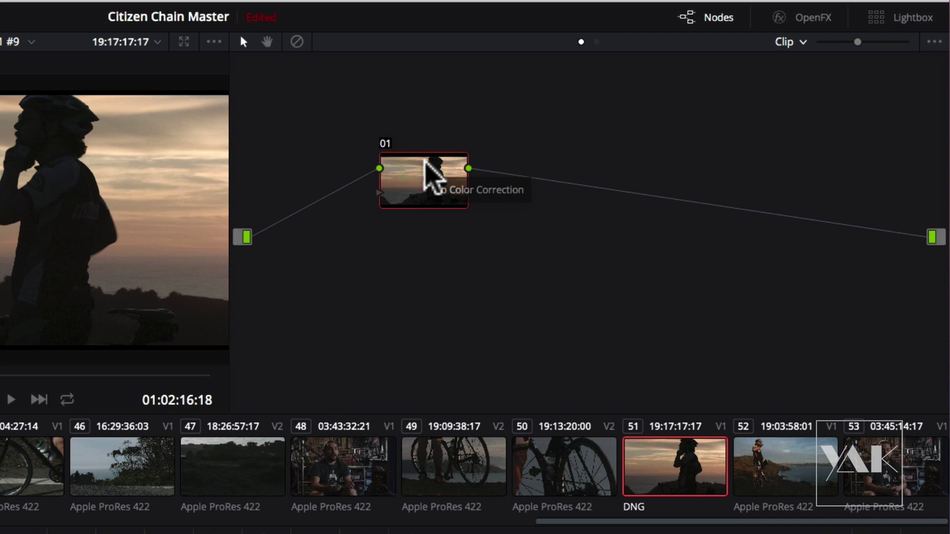
pyautogui.moveTo(418, 175); pyautogui.dragTo(410, 145)
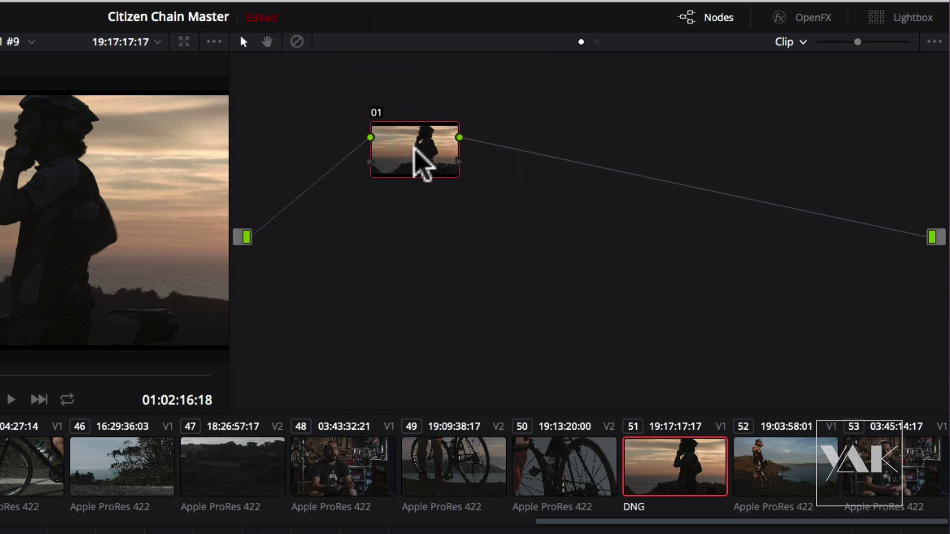
# - Apply the Blackmagic 4K Film to Rec709 3D LUT to node 01 of clip 51
pyautogui.rightClick(410, 150)
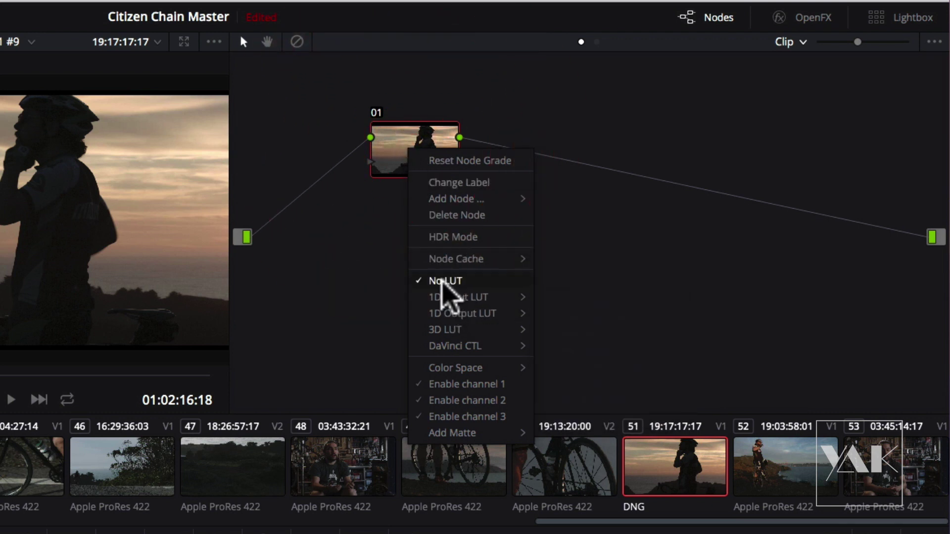
pyautogui.moveTo(445, 294)
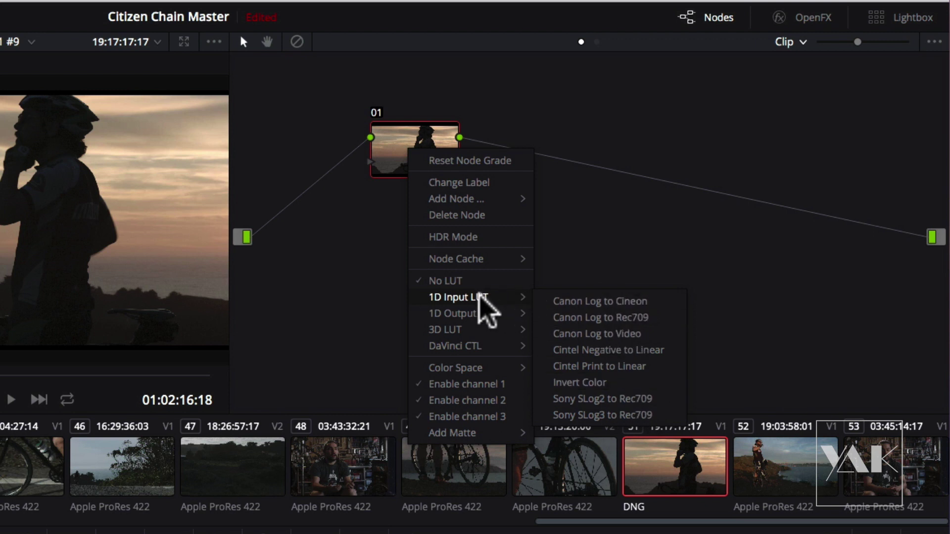
pyautogui.moveTo(458, 329)
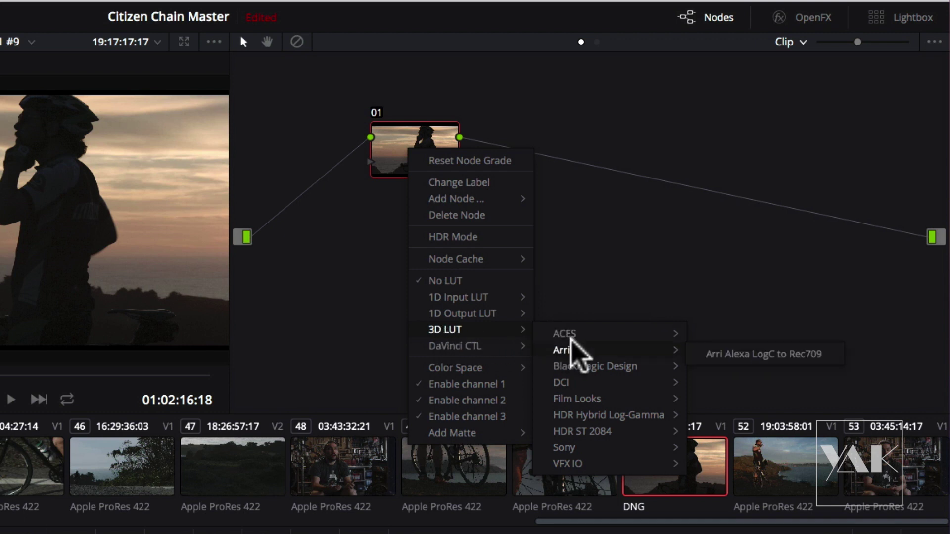
pyautogui.moveTo(568, 369)
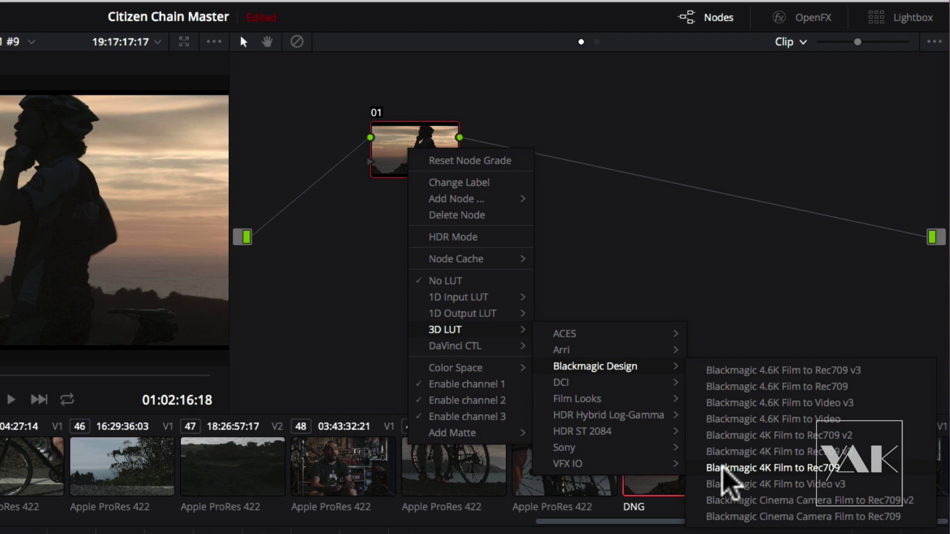
pyautogui.click(723, 468)
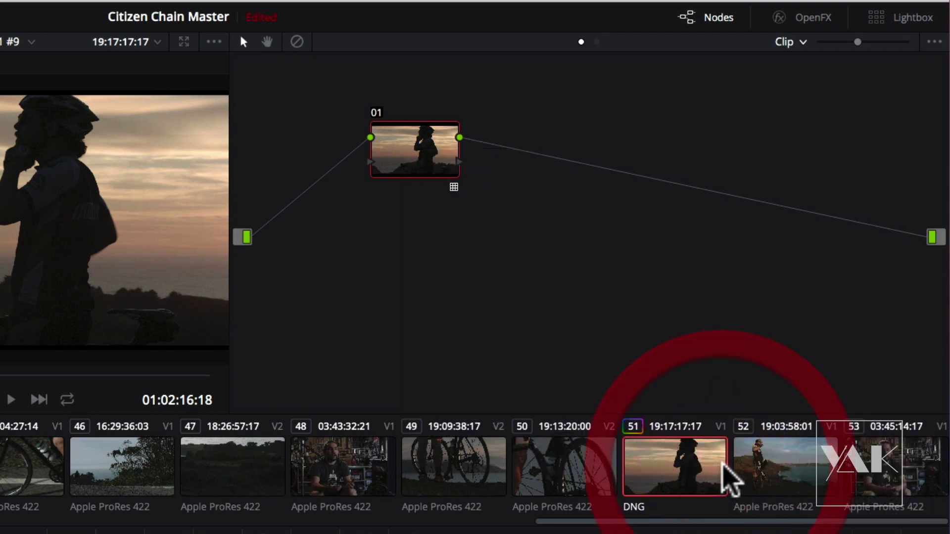
# - Try alternative versions of the Blackmagic 4K Film to Rec709 3D LUT on node 01 of clip 51
pyautogui.rightClick(412, 151)
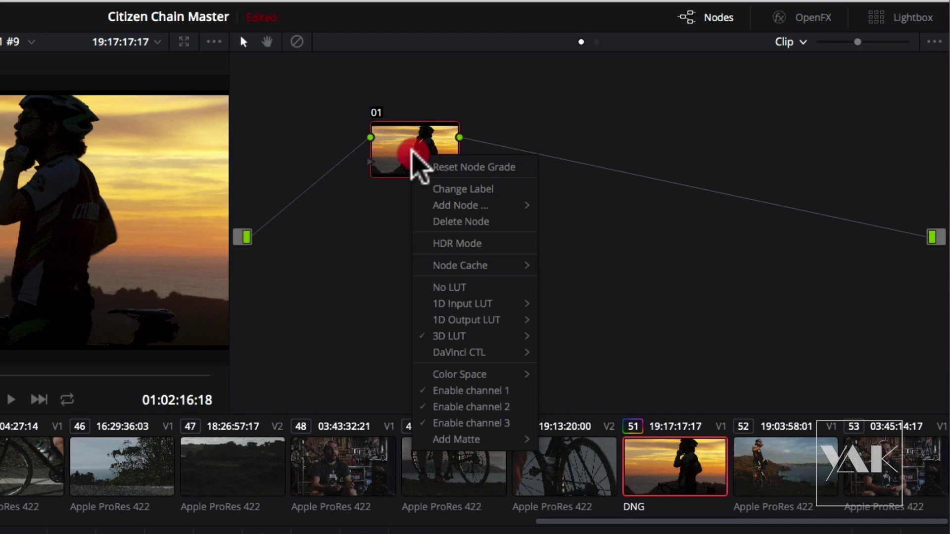
pyautogui.moveTo(530, 339)
pyautogui.moveTo(615, 379)
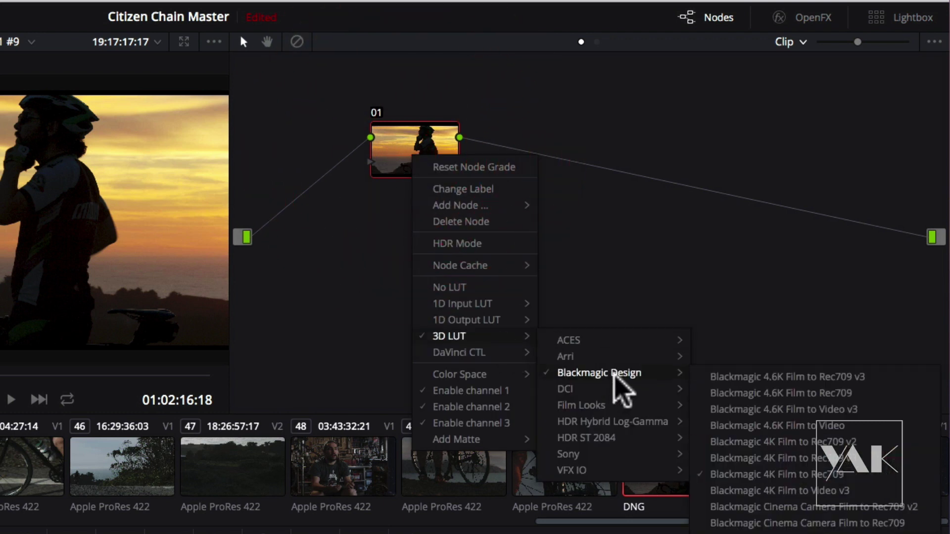
pyautogui.click(742, 452)
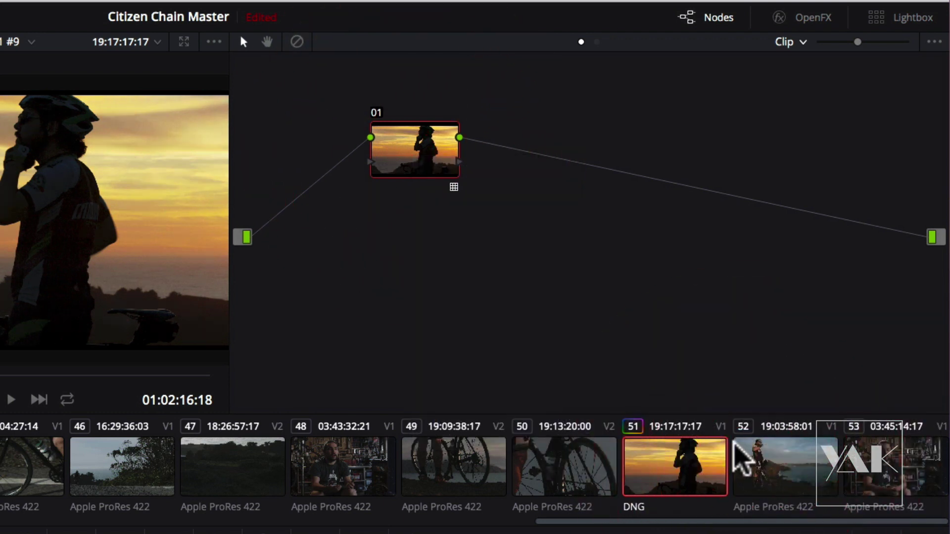
pyautogui.rightClick(419, 156)
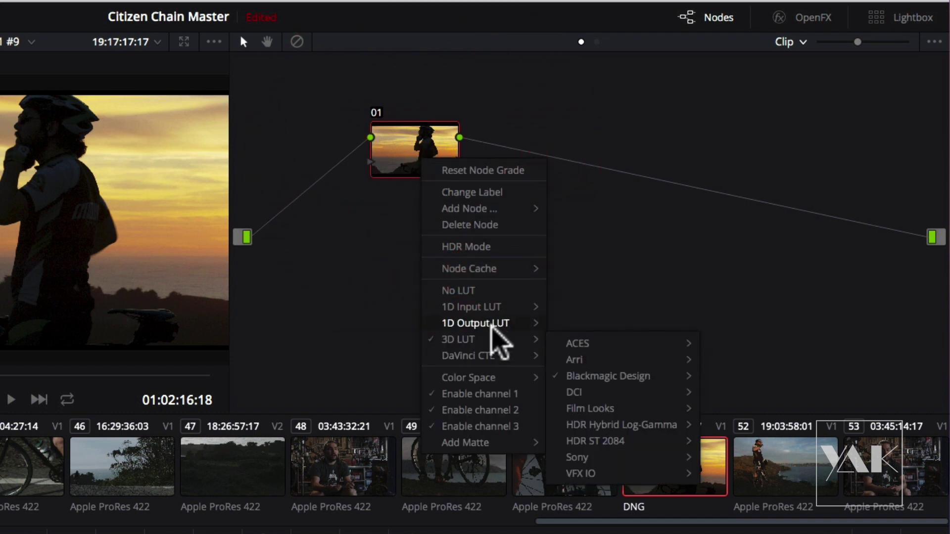
pyautogui.moveTo(501, 339)
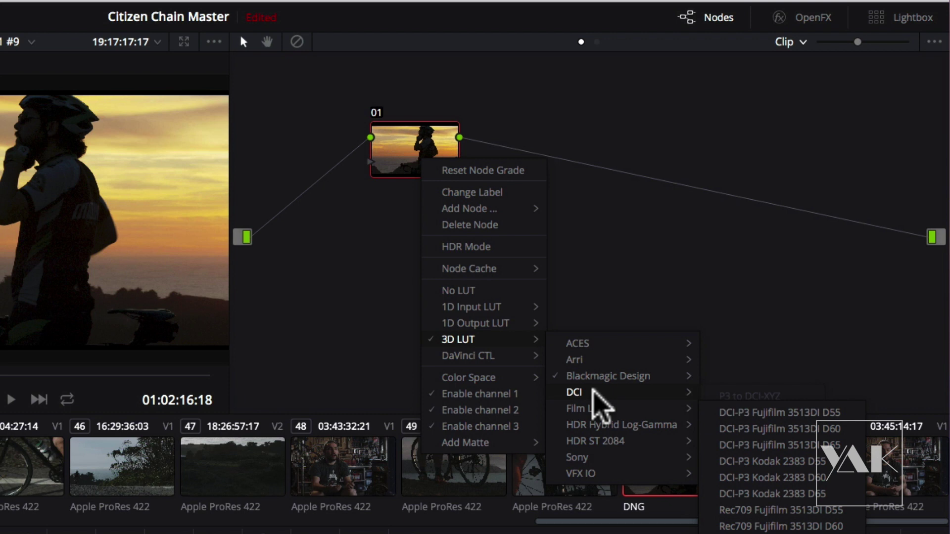
pyautogui.moveTo(601, 376)
pyautogui.click(750, 445)
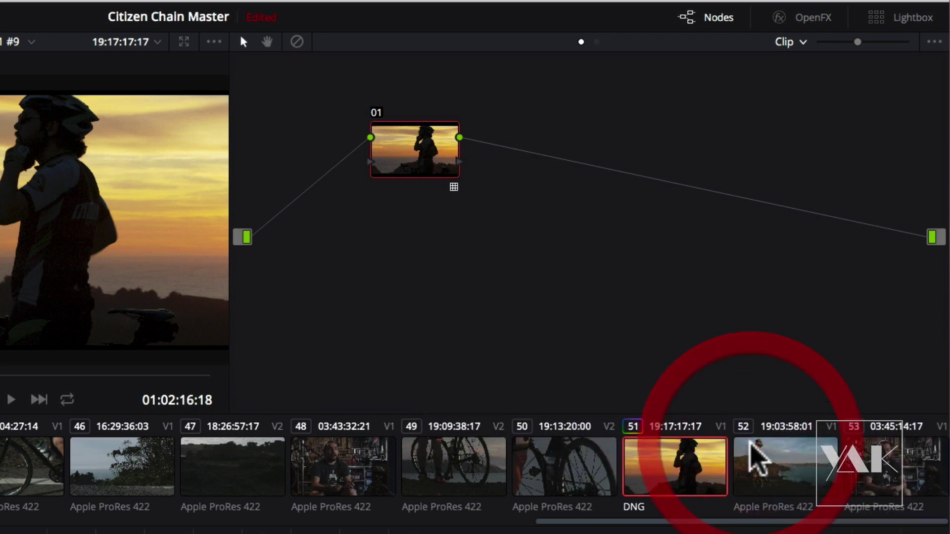
# - Reposition node 01 in the node graph and add a serial node after it
pyautogui.moveTo(422, 161); pyautogui.dragTo(378, 155)
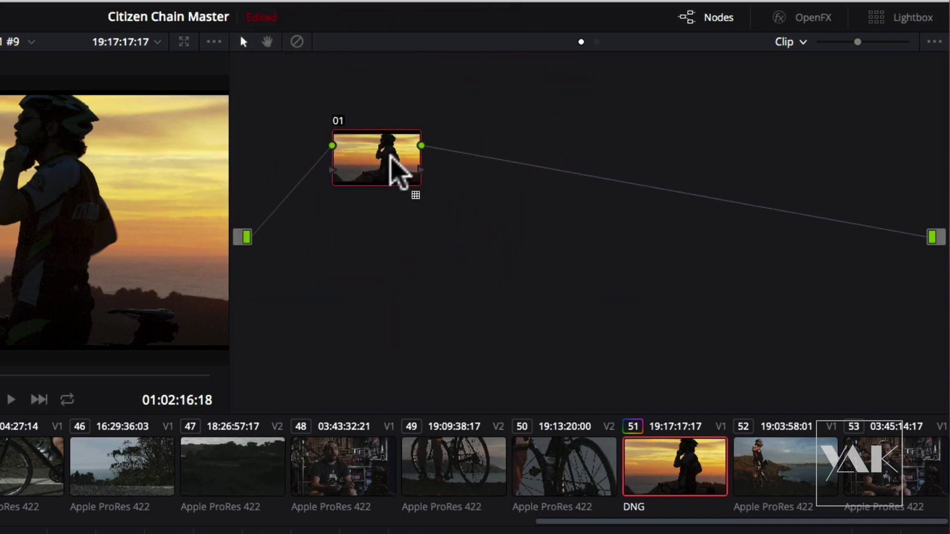
pyautogui.rightClick(381, 158)
pyautogui.moveTo(420, 208)
pyautogui.click(544, 212)
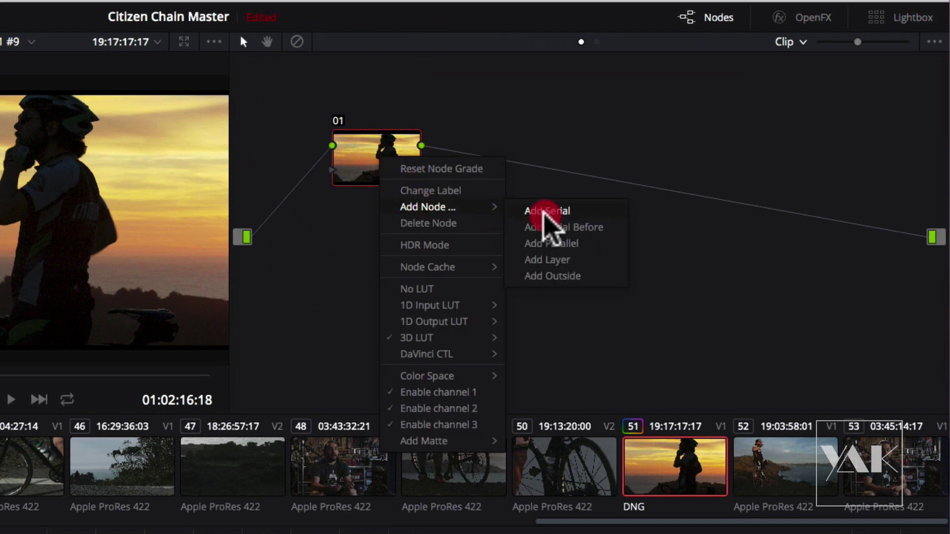
pyautogui.click(518, 154)
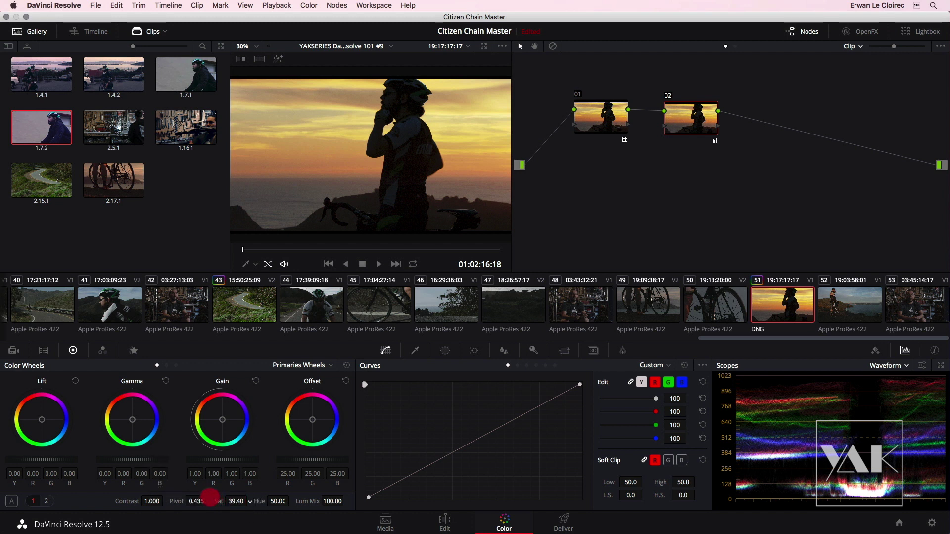
# - Lower the saturation of node 02 to 35.20
pyautogui.moveTo(201, 495); pyautogui.dragTo(235, 501)
pyautogui.click(236, 502)
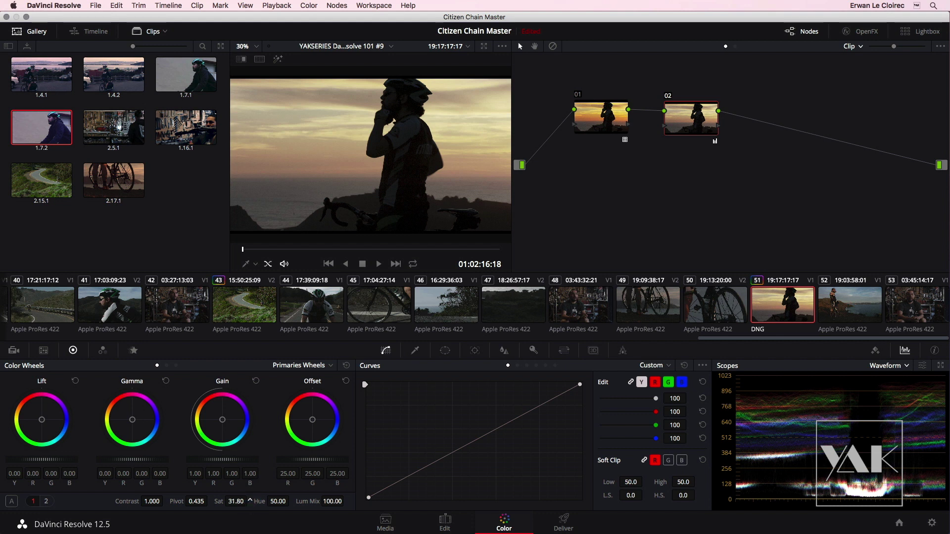
pyautogui.moveTo(250, 500); pyautogui.dragTo(250, 500)
# - Rearrange nodes 01 and 02 closer together in the node graph
pyautogui.moveTo(589, 118); pyautogui.dragTo(576, 127)
pyautogui.moveTo(699, 128); pyautogui.dragTo(666, 122)
pyautogui.click(590, 131)
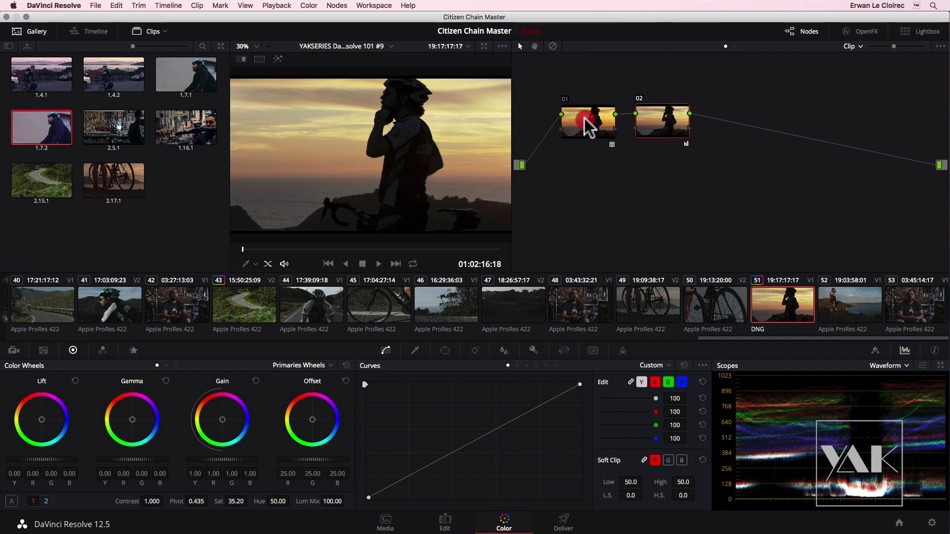
pyautogui.moveTo(588, 127); pyautogui.dragTo(584, 124)
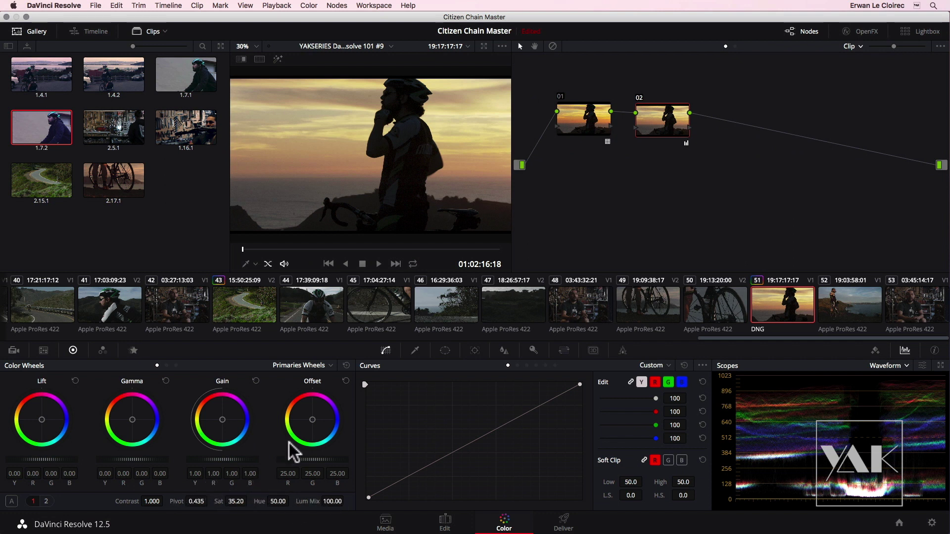
pyautogui.moveTo(735, 337)
pyautogui.mouseDown()
pyautogui.moveTo(704, 337)
pyautogui.moveTo(752, 341)
pyautogui.mouseUp()
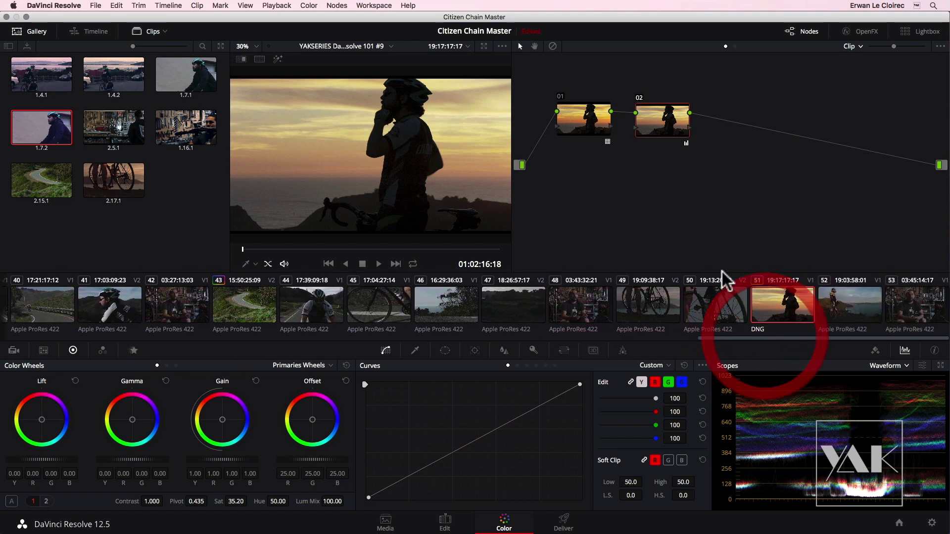
# - Add a serial node after node 02 and apply the Glow OpenFX effect to it
pyautogui.rightClick(672, 127)
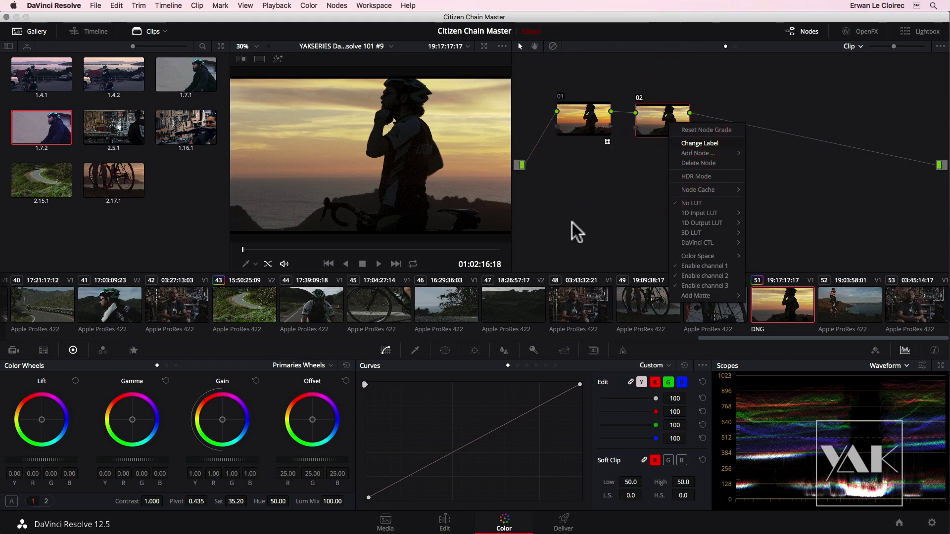
pyautogui.moveTo(706, 154)
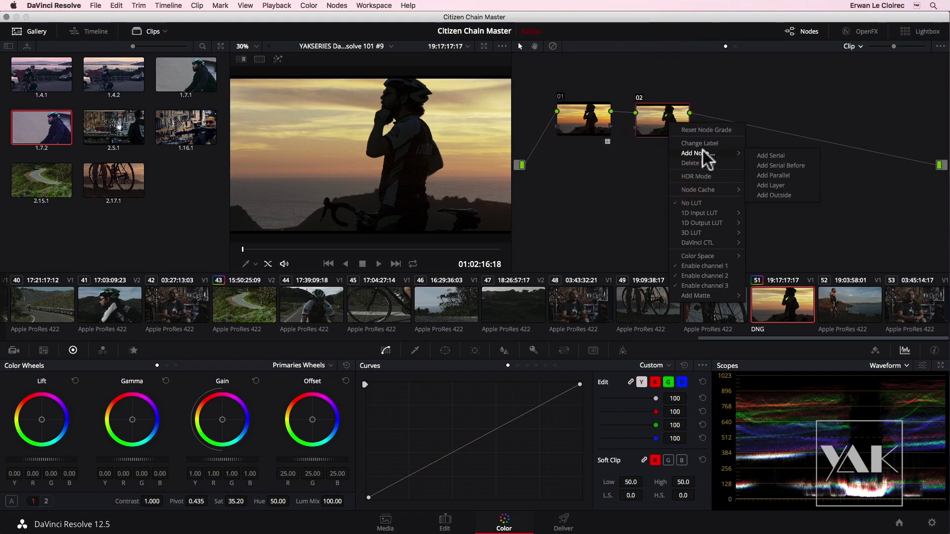
pyautogui.click(761, 157)
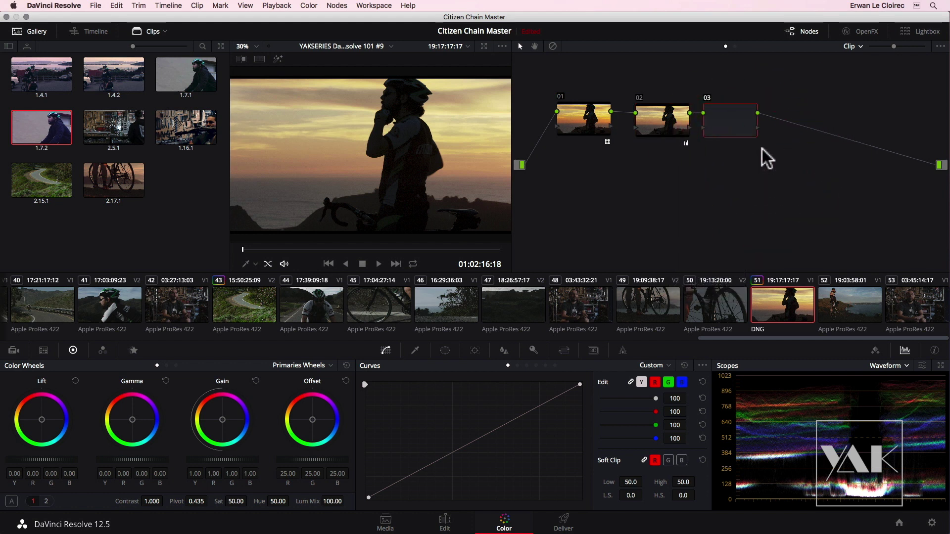
pyautogui.click(865, 31)
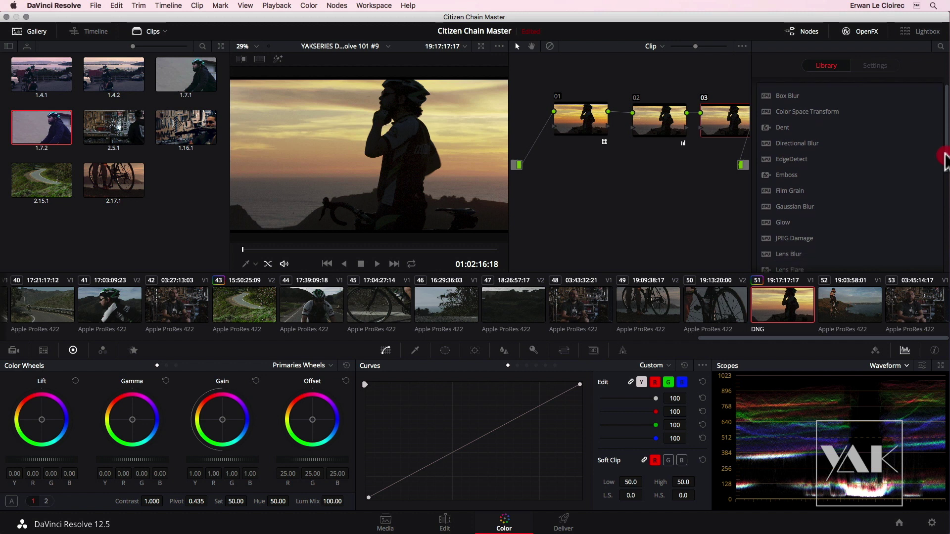
pyautogui.moveTo(946, 148); pyautogui.dragTo(945, 166)
pyautogui.moveTo(783, 197); pyautogui.dragTo(727, 123)
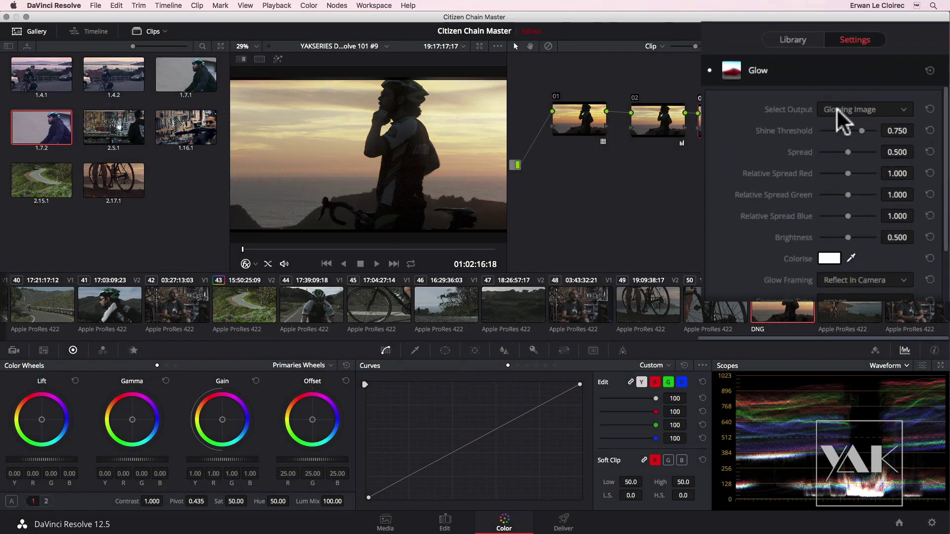
# - Output the Glow effect as Glow Alone and set its Spread to 0.863
pyautogui.click(845, 121)
pyautogui.click(856, 147)
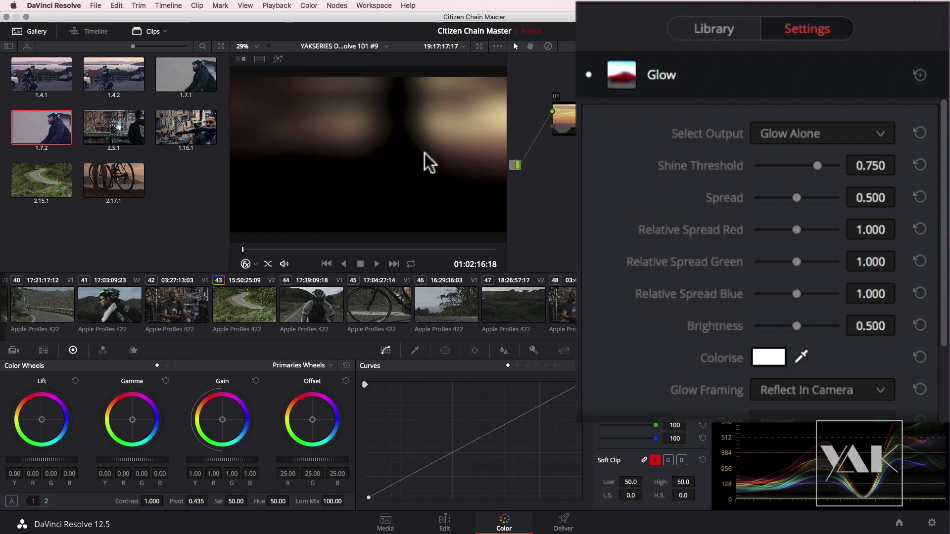
pyautogui.moveTo(797, 198); pyautogui.dragTo(827, 198)
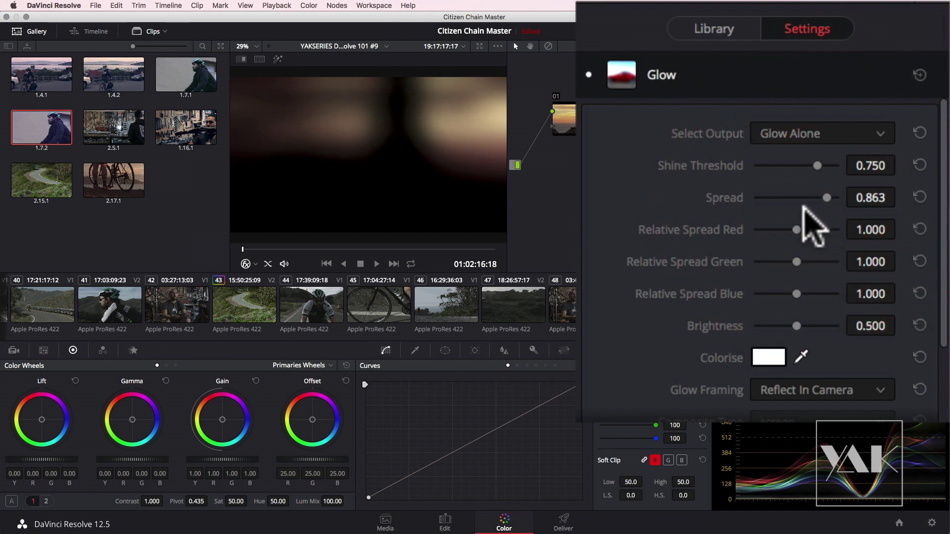
pyautogui.click(792, 141)
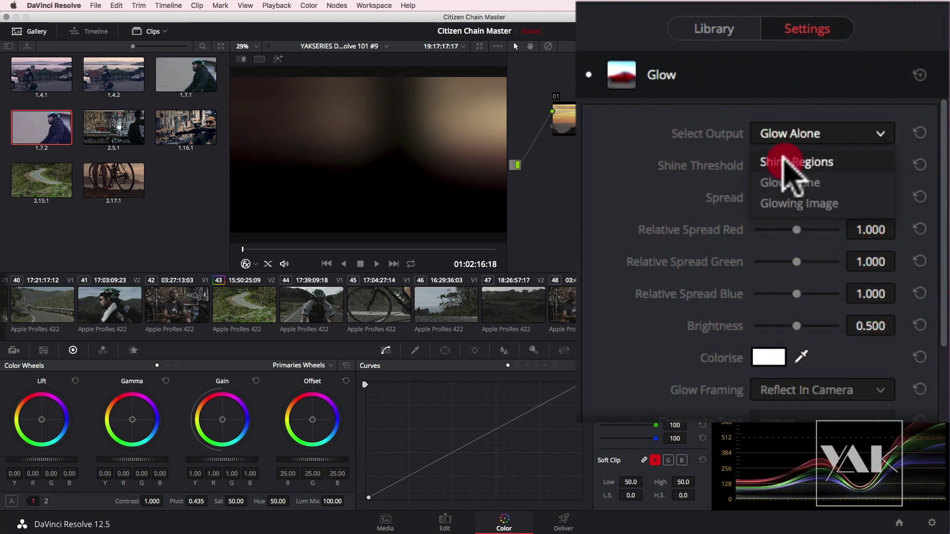
pyautogui.click(617, 162)
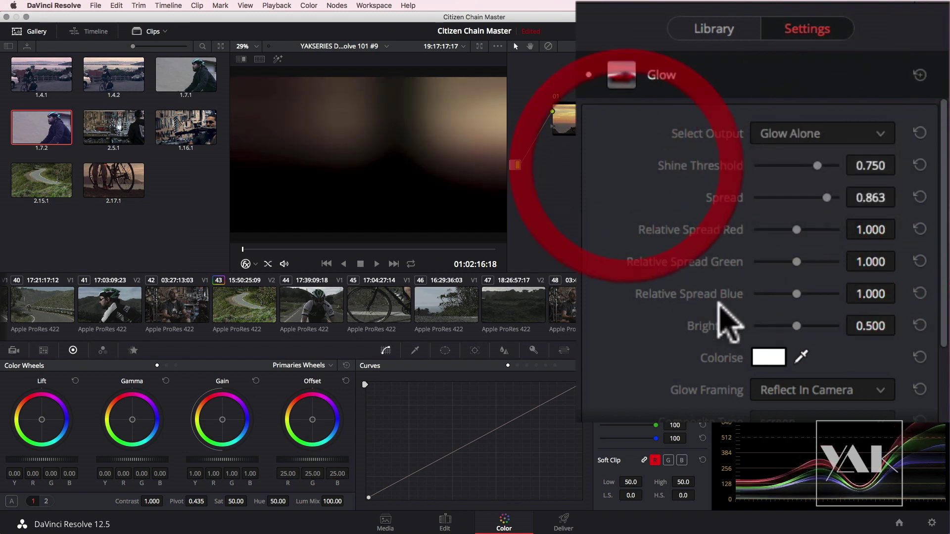
# - Return the Glow effect's output to Glowing Image and look through its remaining settings
pyautogui.moveTo(942, 171)
pyautogui.mouseDown()
pyautogui.moveTo(938, 225)
pyautogui.moveTo(931, 181)
pyautogui.mouseUp()
pyautogui.moveTo(934, 285); pyautogui.dragTo(935, 352)
pyautogui.moveTo(935, 262); pyautogui.dragTo(796, 178)
pyautogui.click(788, 132)
pyautogui.click(787, 206)
pyautogui.moveTo(936, 181); pyautogui.dragTo(936, 350)
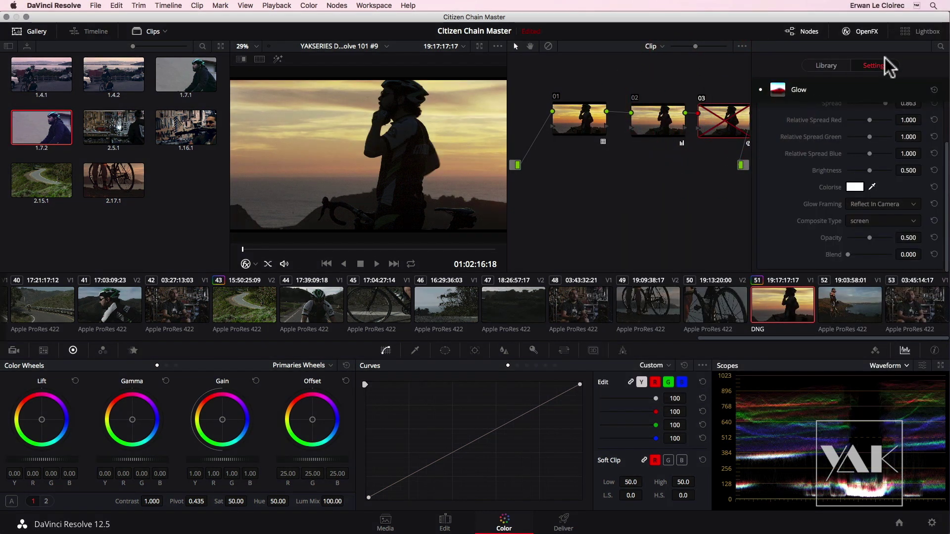
# - Close the OpenFX view and space out nodes 02 and 03 in the node graph
pyautogui.click(863, 32)
pyautogui.moveTo(725, 115); pyautogui.dragTo(750, 112)
pyautogui.moveTo(641, 127); pyautogui.dragTo(646, 124)
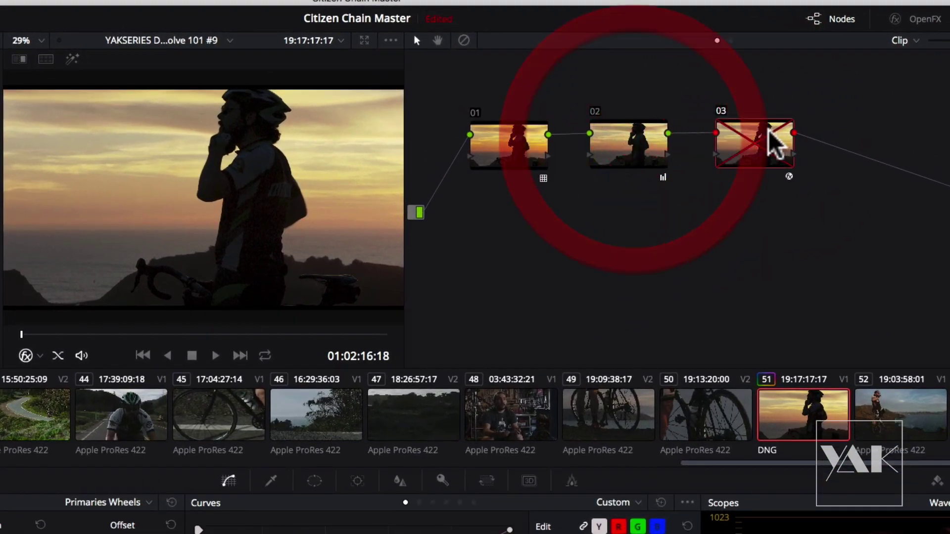
# - Enable node 03 and toggle node 02 to compare, leaving it disabled, with nodes 01 and 03 nudged in the graph
pyautogui.click(721, 111)
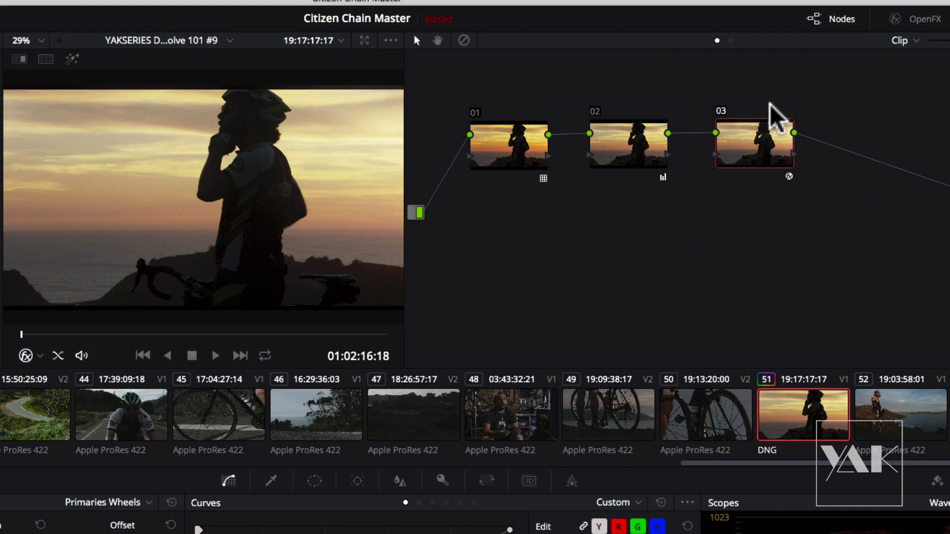
pyautogui.click(595, 112)
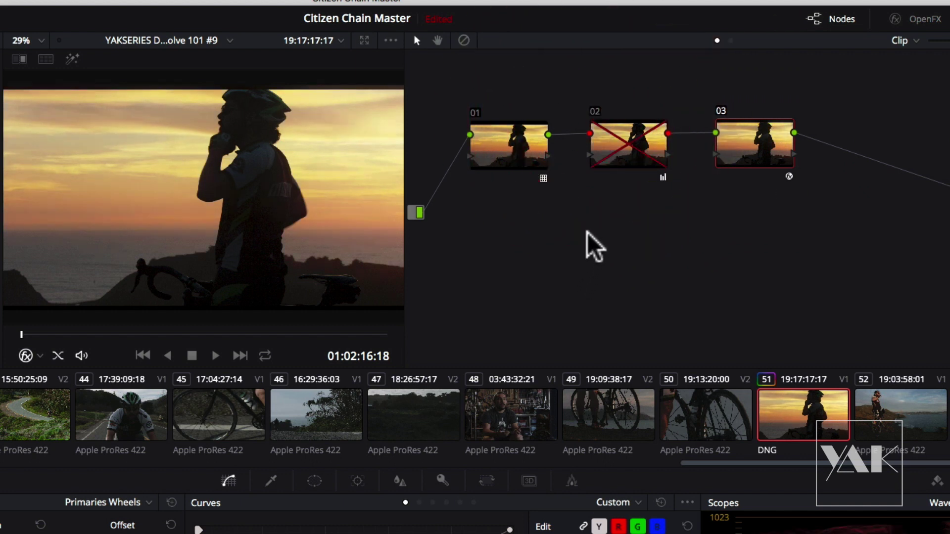
pyautogui.click(596, 118)
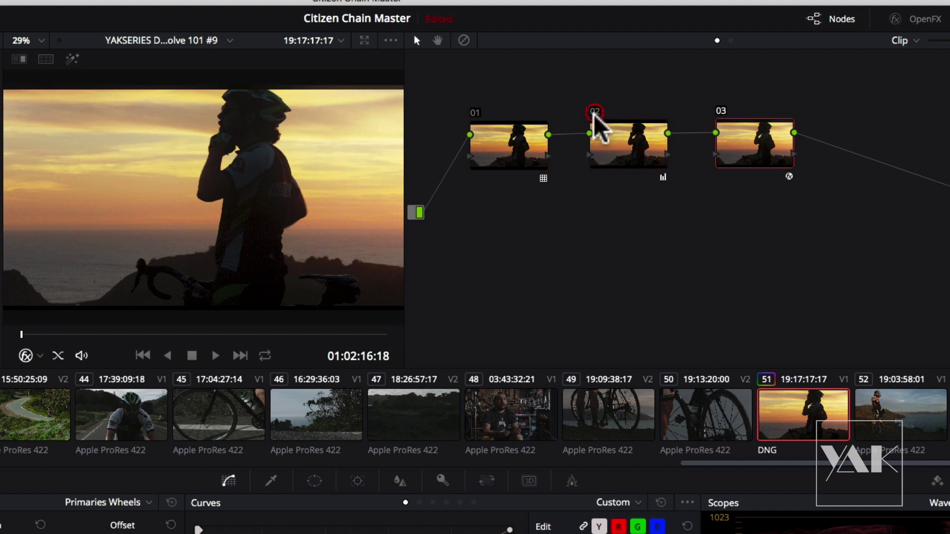
pyautogui.click(595, 112)
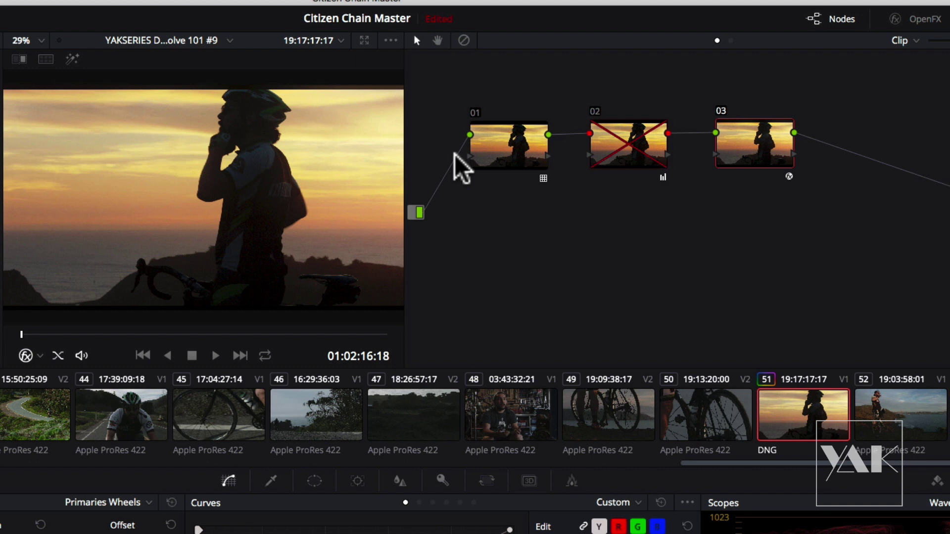
pyautogui.moveTo(502, 143); pyautogui.dragTo(490, 144)
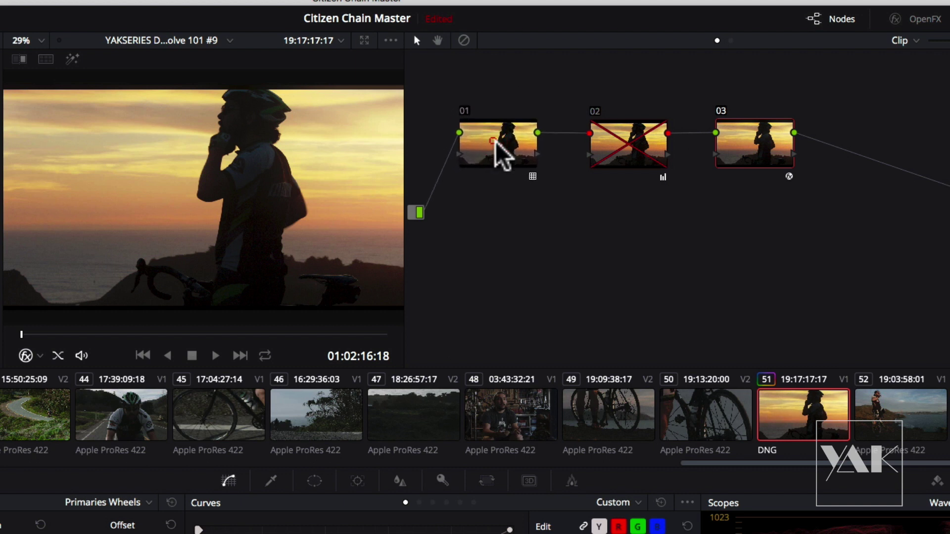
pyautogui.moveTo(759, 135); pyautogui.dragTo(770, 151)
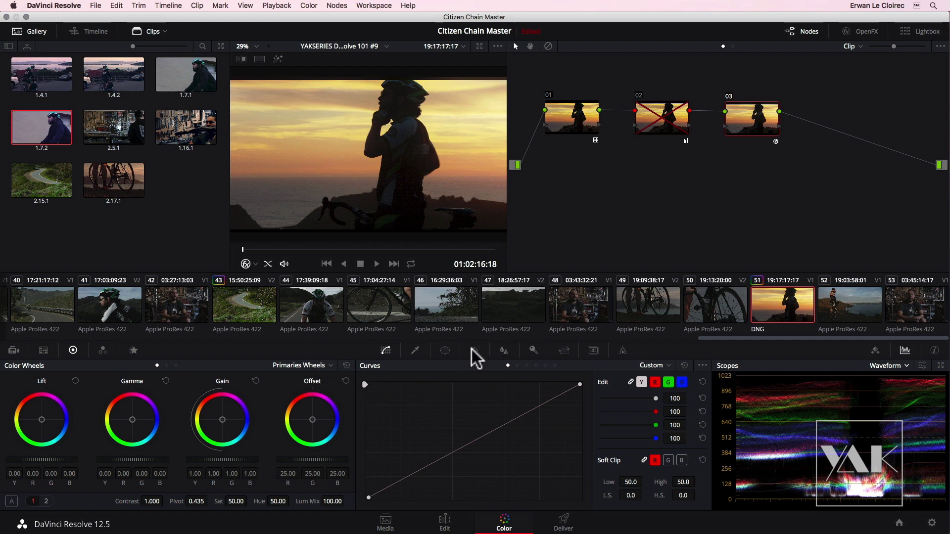
# - Show the power window controls and add a serial node after node 03, spaced apart from it
pyautogui.click(444, 349)
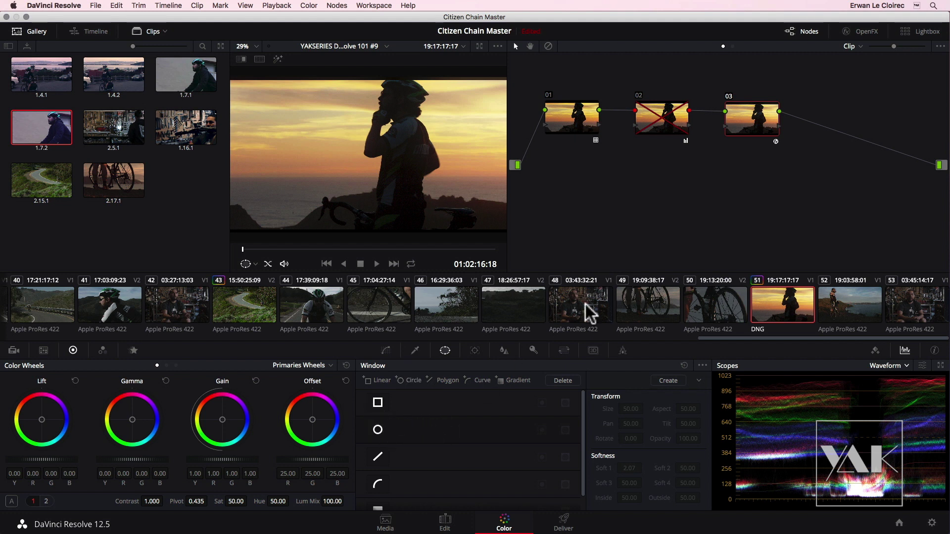
pyautogui.moveTo(754, 117); pyautogui.dragTo(735, 111)
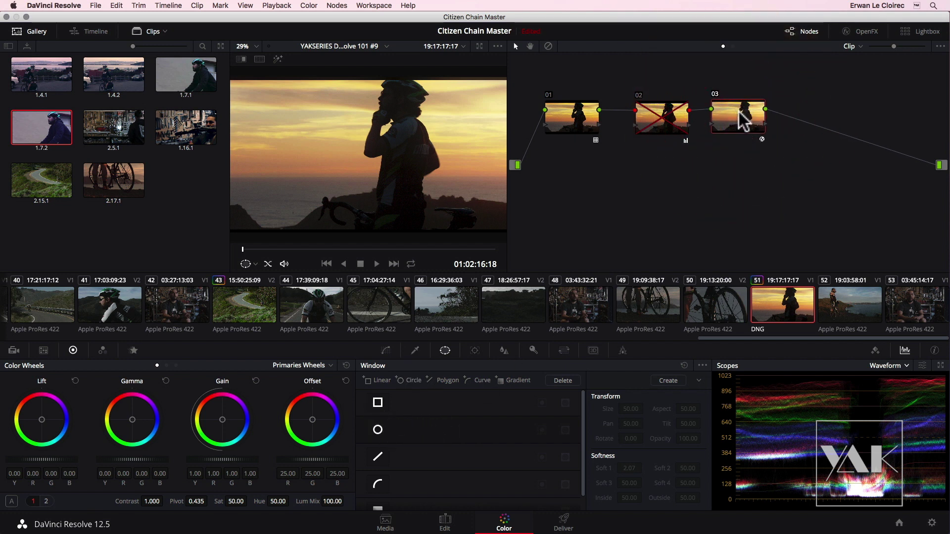
pyautogui.rightClick(763, 121)
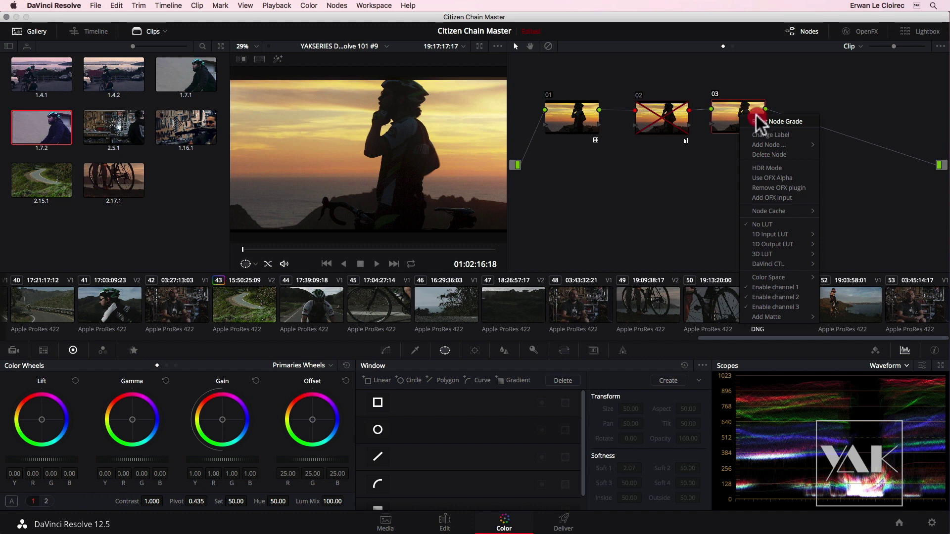
pyautogui.click(757, 143)
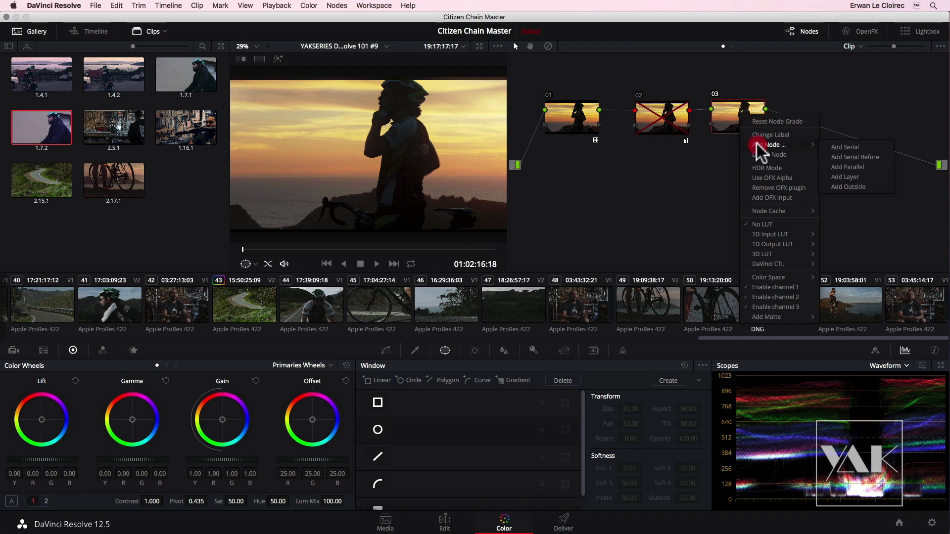
pyautogui.click(843, 151)
pyautogui.moveTo(805, 121); pyautogui.dragTo(823, 121)
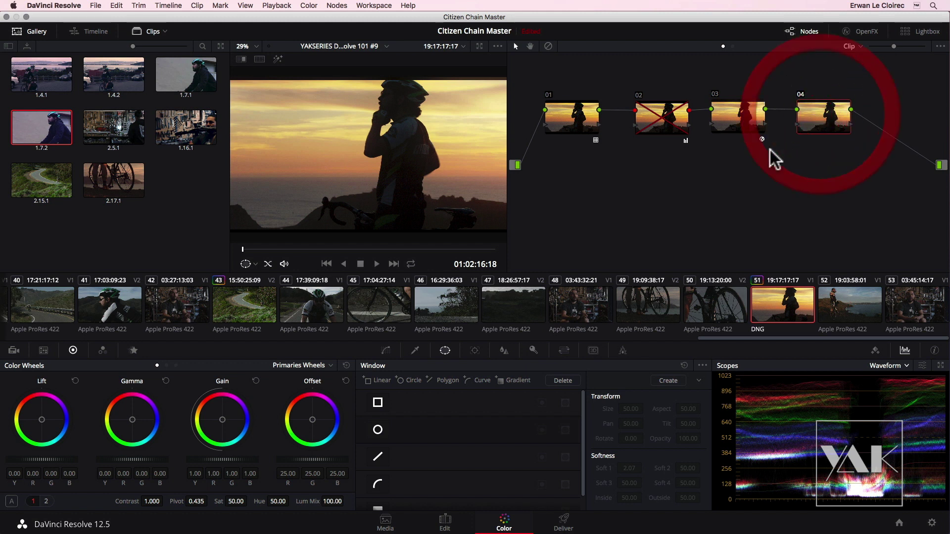
# - Add a circular power window to node 04, hide the gallery, and stretch the window into a frame-filling ellipse with size 32.27 and aspect 67.69
pyautogui.click(377, 431)
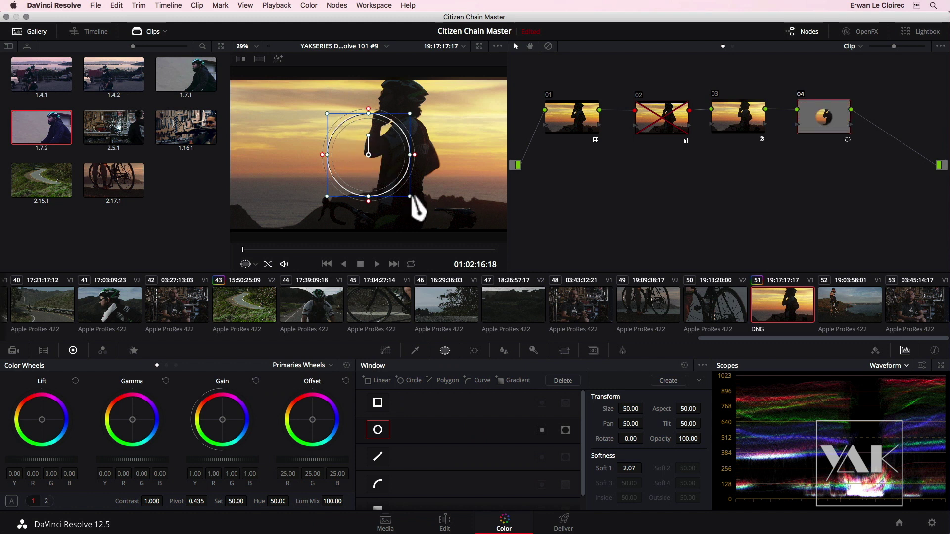
pyautogui.click(35, 31)
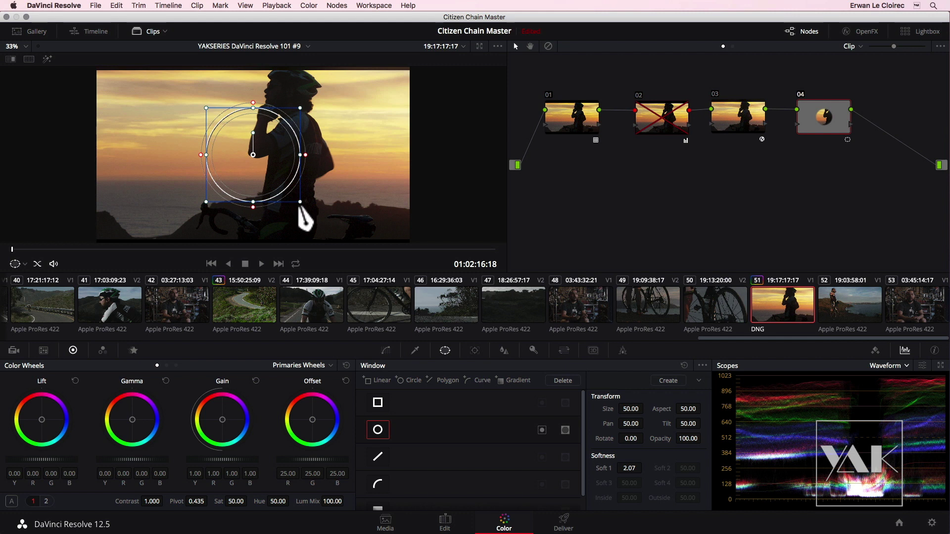
pyautogui.moveTo(300, 203); pyautogui.dragTo(346, 214)
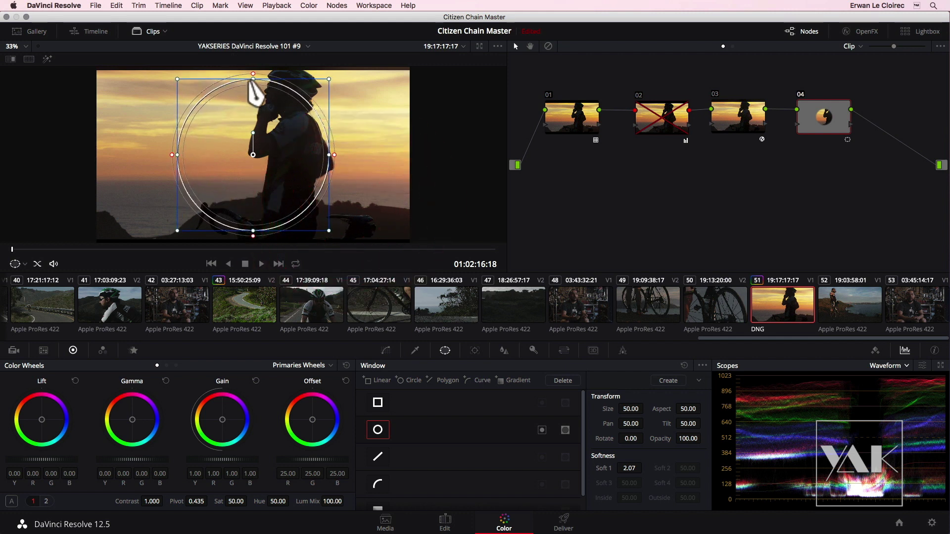
pyautogui.moveTo(252, 78); pyautogui.dragTo(253, 105)
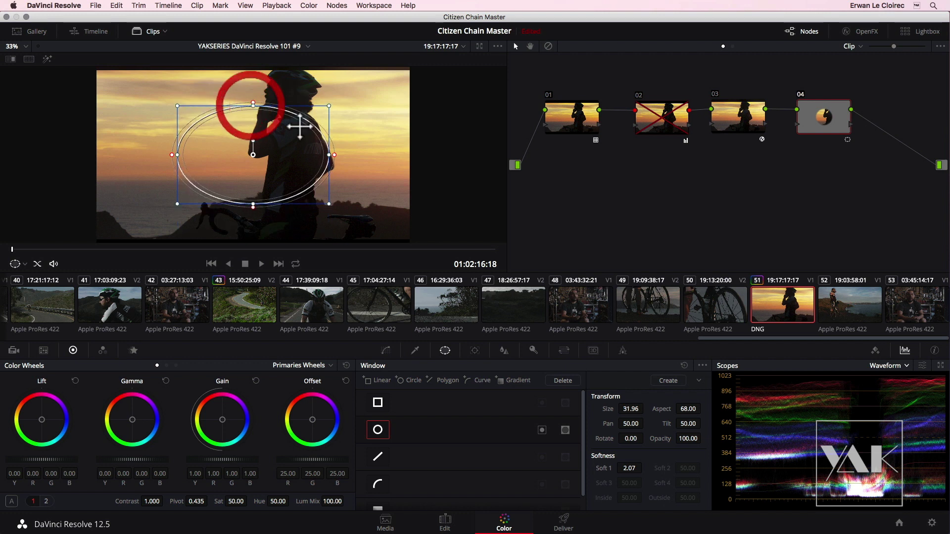
pyautogui.moveTo(329, 106); pyautogui.dragTo(404, 86)
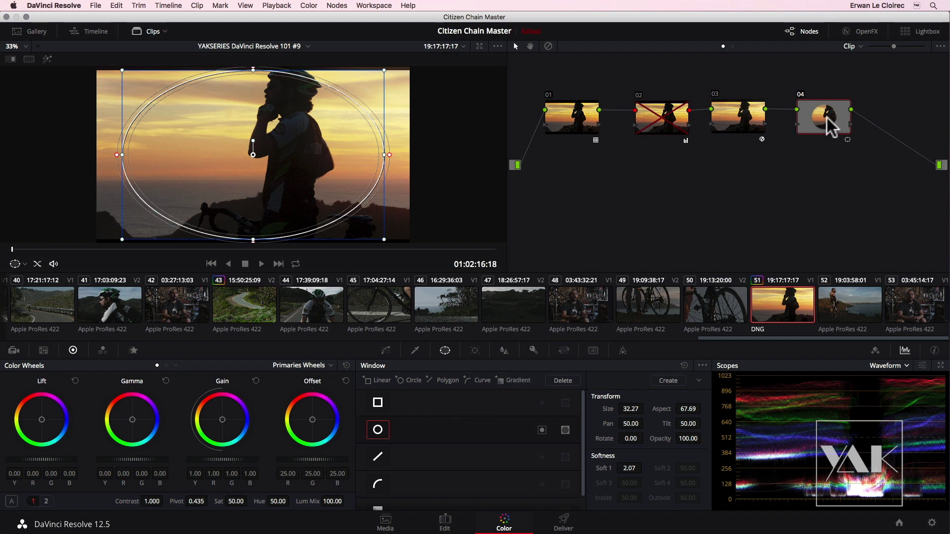
pyautogui.moveTo(827, 126); pyautogui.dragTo(805, 110)
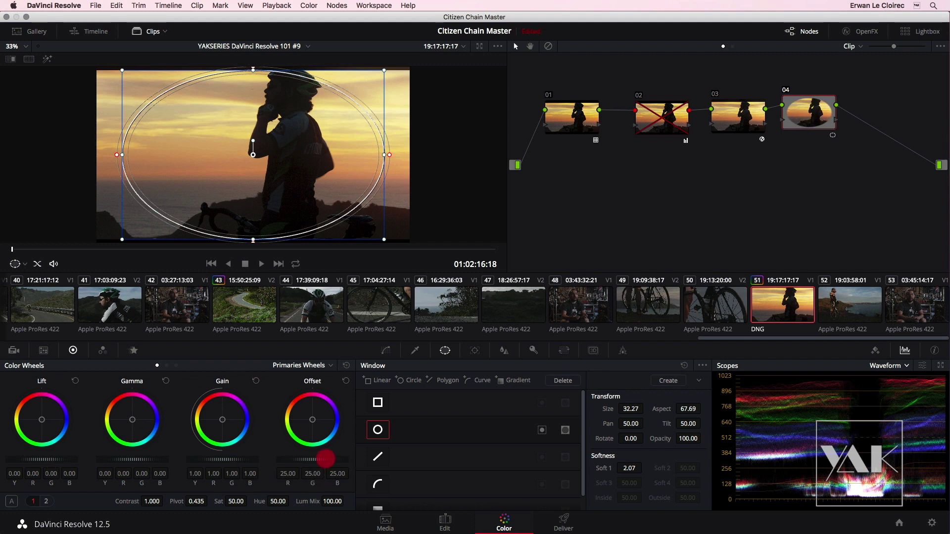
# - Lower node 04's Offset to -2.55 and invert the circular window so the darkening applies outside the ellipse
pyautogui.moveTo(257, 456); pyautogui.dragTo(149, 441)
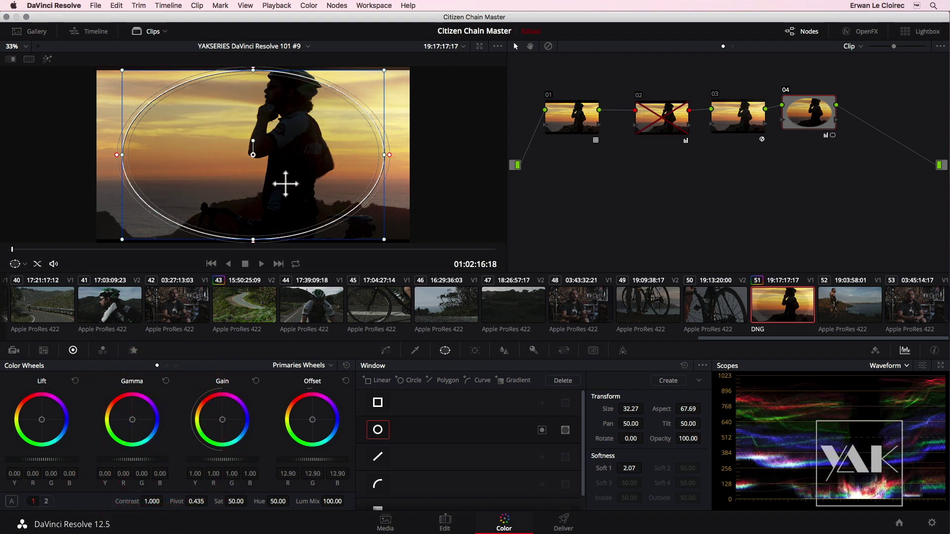
pyautogui.moveTo(321, 465); pyautogui.dragTo(110, 452)
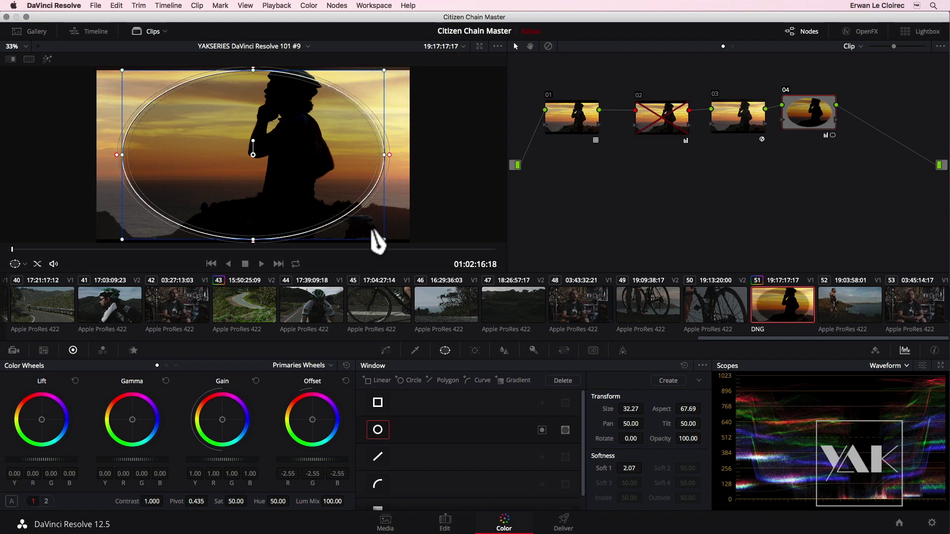
pyautogui.click(543, 430)
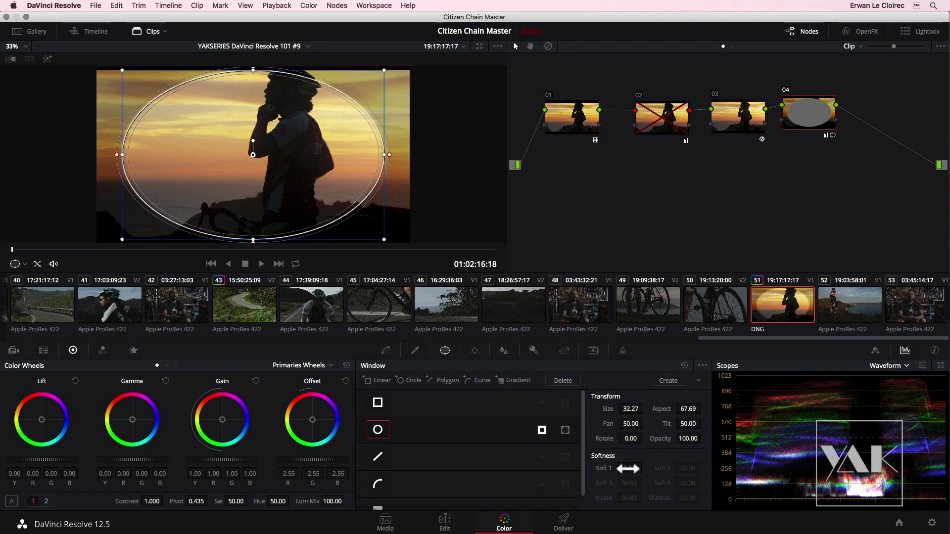
# - Feather the edge of the circular window by raising Soft 1 to 17.17
pyautogui.moveTo(664, 468); pyautogui.dragTo(764, 459)
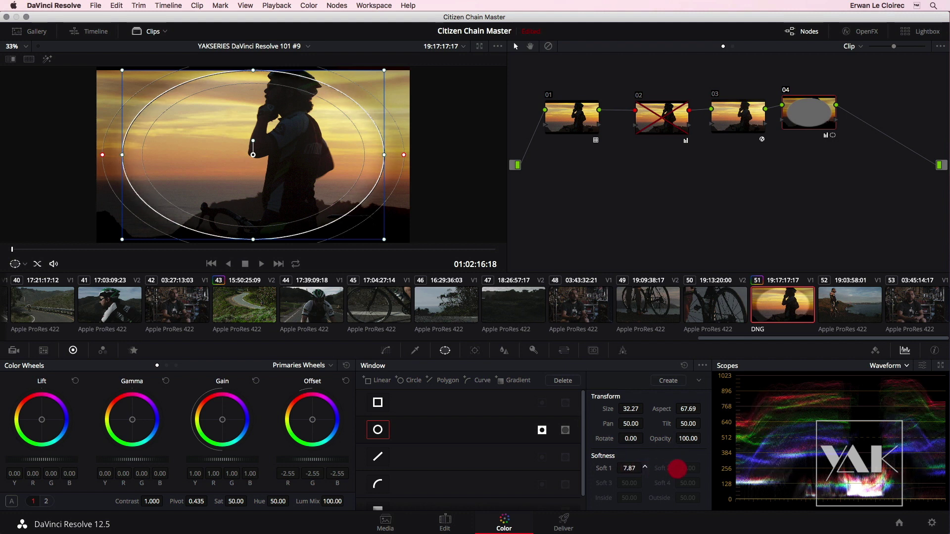
pyautogui.moveTo(756, 468); pyautogui.dragTo(772, 465)
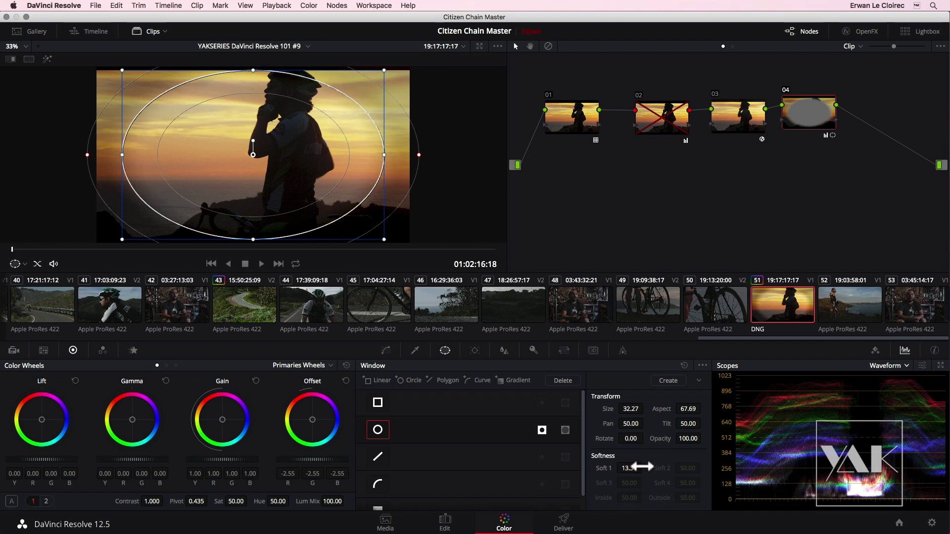
pyautogui.moveTo(651, 469); pyautogui.dragTo(725, 462)
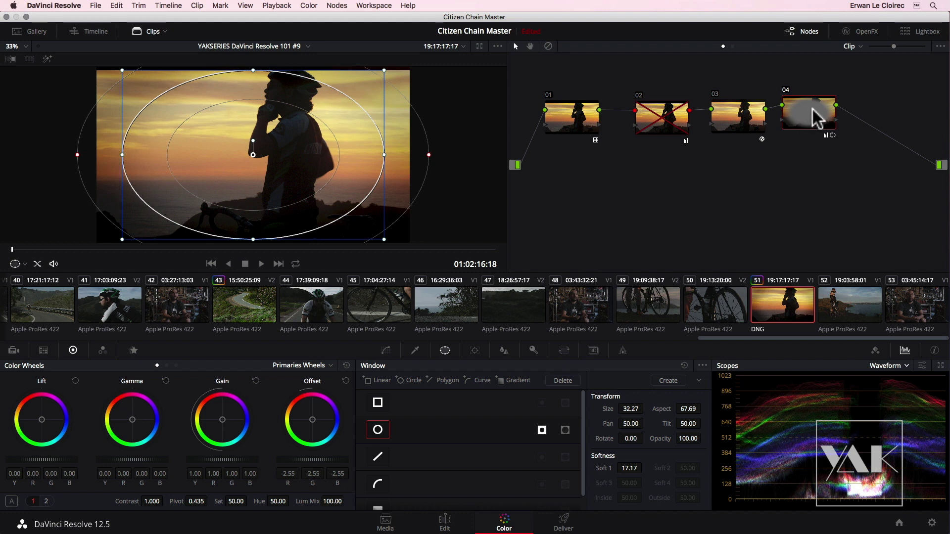
# - Disable and re-enable node 04 to compare the vignette, and switch the viewer overlay from the power window to the qualifier
pyautogui.click(794, 93)
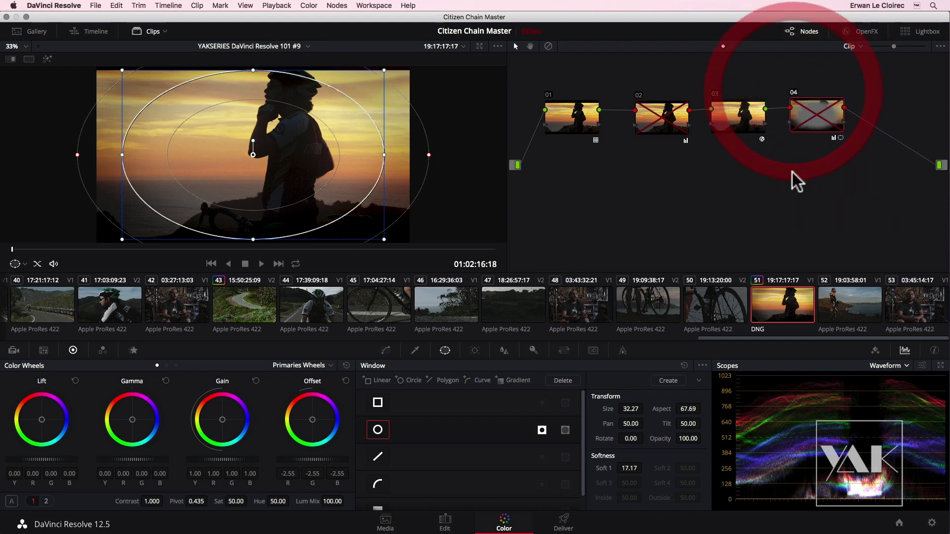
pyautogui.click(791, 99)
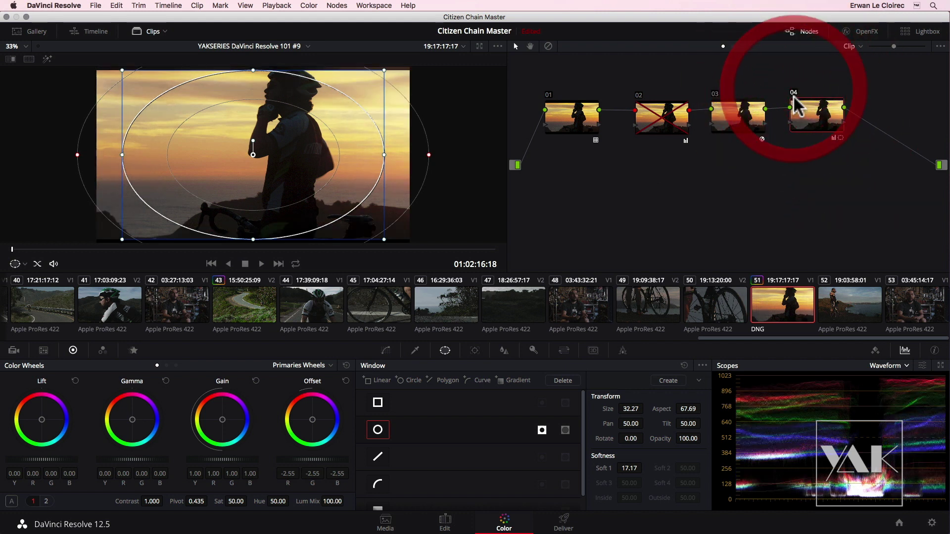
pyautogui.click(795, 106)
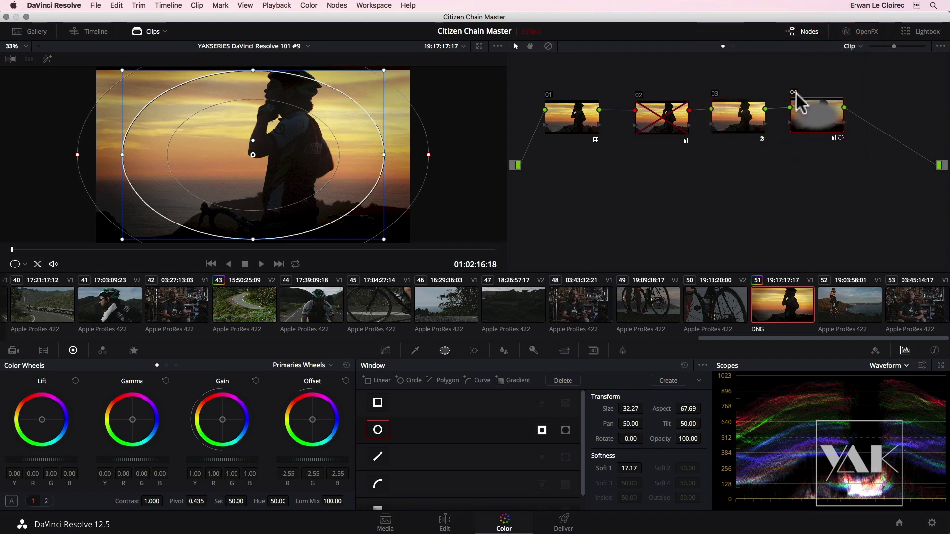
pyautogui.click(25, 264)
pyautogui.click(30, 289)
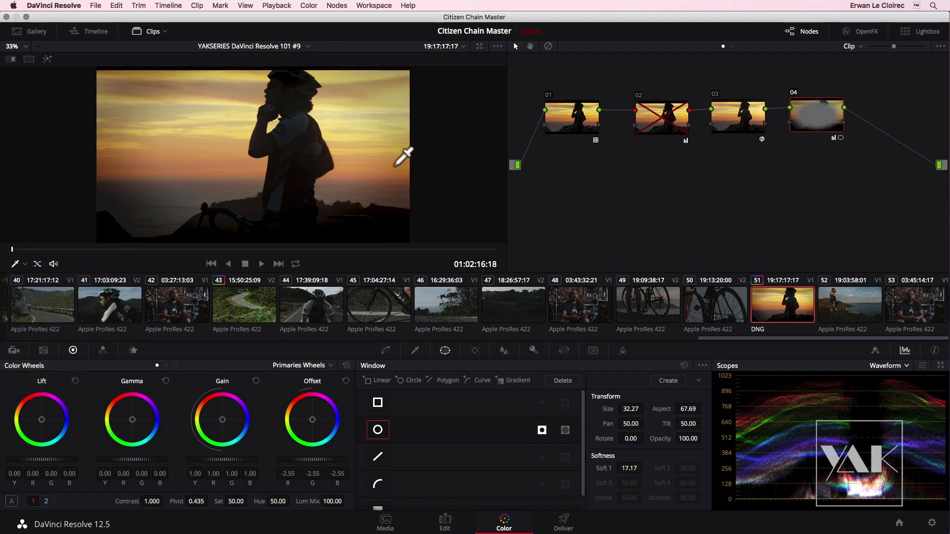
# - Re-enable node 02 and reposition nodes 01 to 04 in the node graph
pyautogui.moveTo(588, 124); pyautogui.dragTo(576, 114)
pyautogui.click(639, 95)
pyautogui.moveTo(666, 112); pyautogui.dragTo(657, 107)
pyautogui.moveTo(738, 112); pyautogui.dragTo(726, 107)
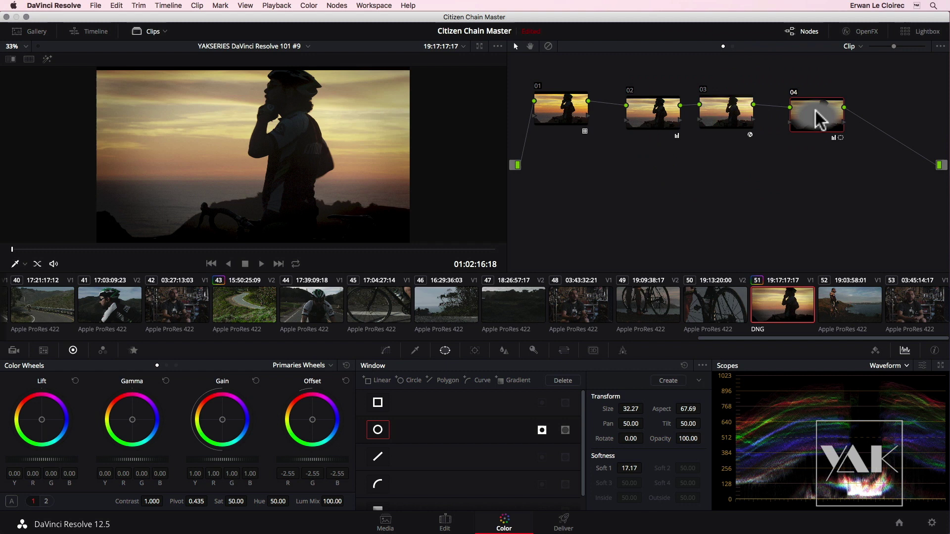
pyautogui.moveTo(798, 112); pyautogui.dragTo(791, 110)
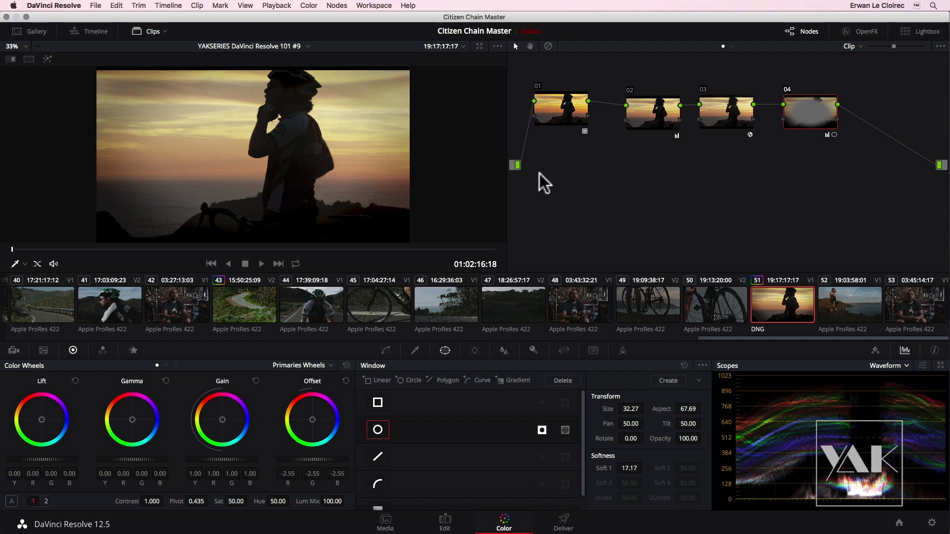
# - Look at the HSL qualifier controls and through the curve modes, including Lum Vs Sat and Hue Vs Hue
pyautogui.click(414, 351)
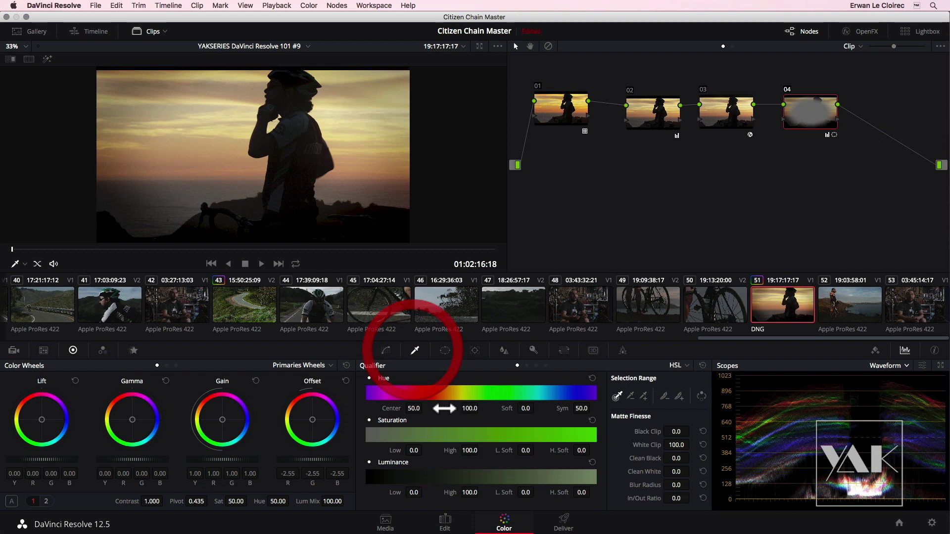
pyautogui.click(386, 351)
pyautogui.click(545, 365)
pyautogui.click(535, 365)
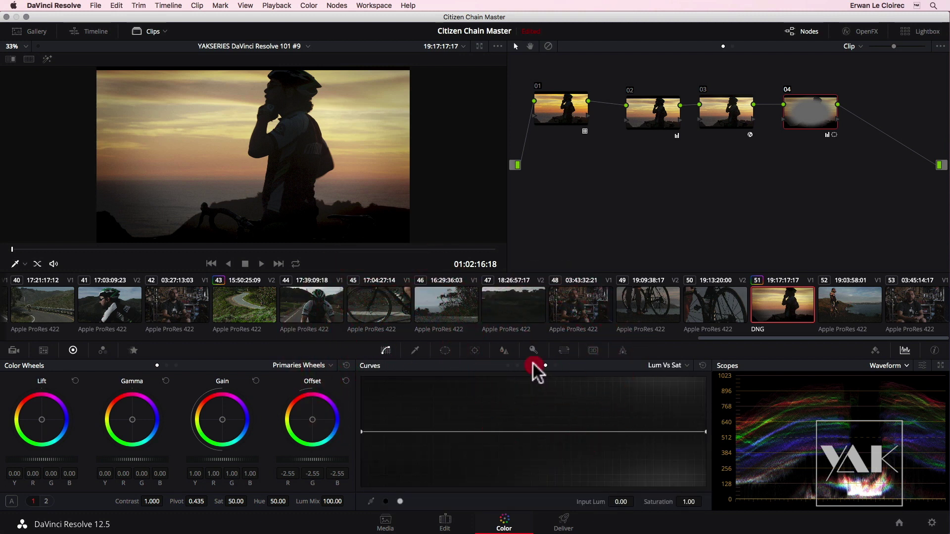
pyautogui.click(517, 365)
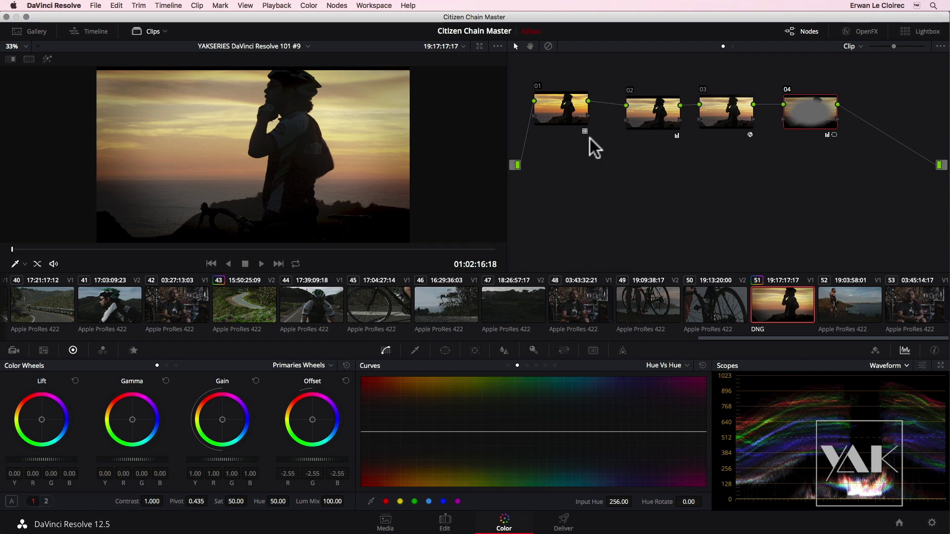
# - Line up nodes 01 to 04 in a level row in the node graph
pyautogui.moveTo(568, 121); pyautogui.dragTo(582, 116)
pyautogui.click(659, 115)
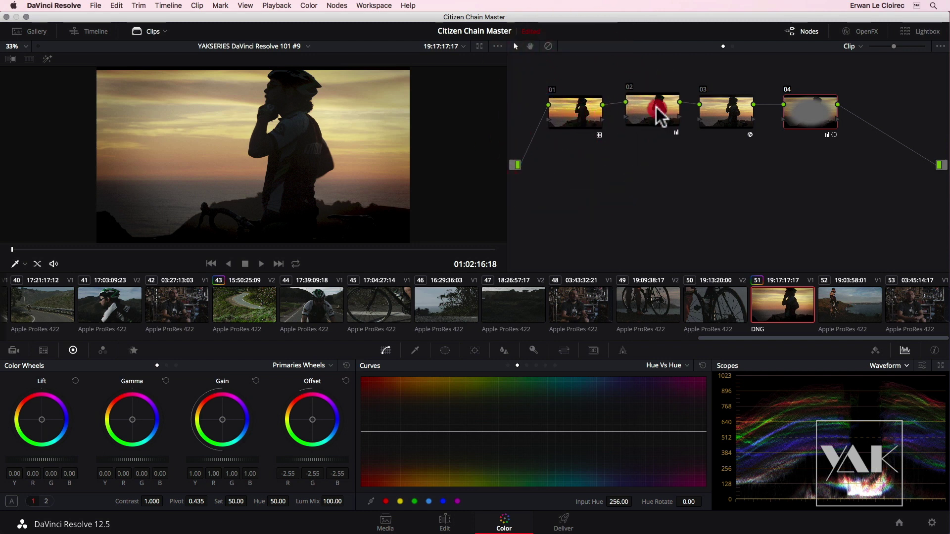
pyautogui.moveTo(736, 116); pyautogui.dragTo(734, 116)
pyautogui.moveTo(813, 118); pyautogui.dragTo(806, 109)
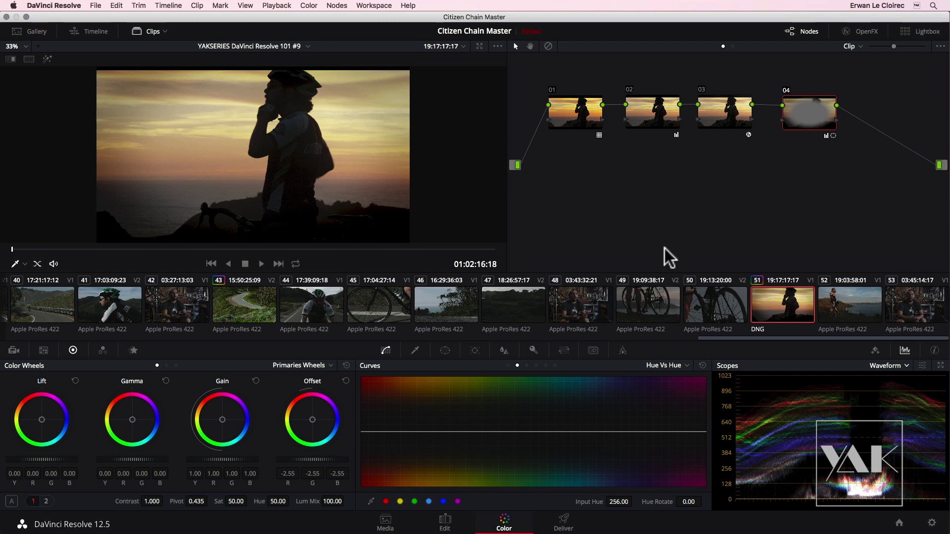
# - Show the stills gallery again and switch to the Deliver page
pyautogui.click(30, 32)
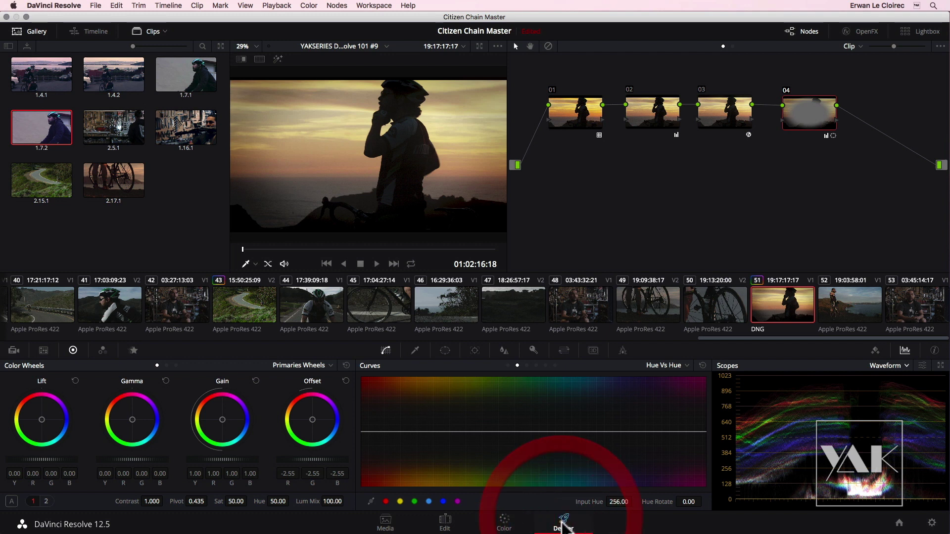
pyautogui.click(563, 522)
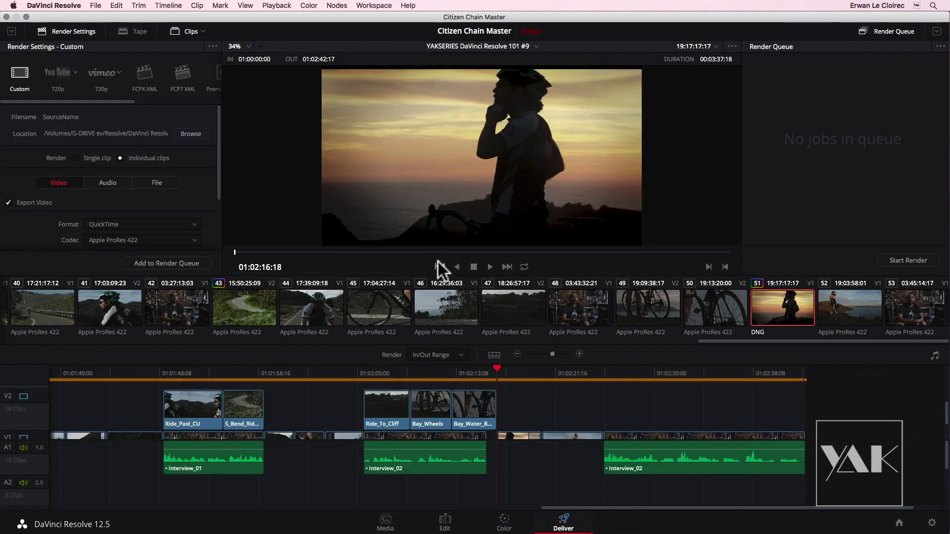